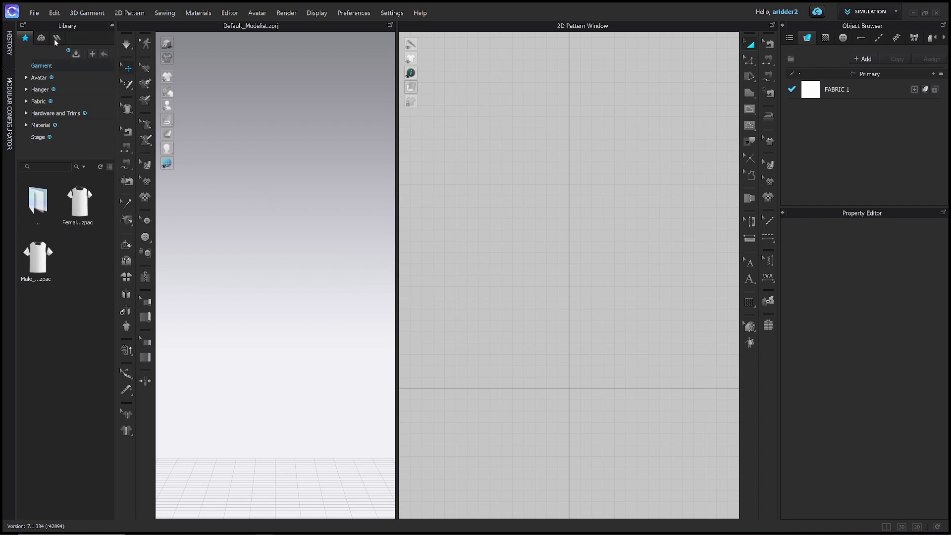
- Load the MV2_Thomas male avatar from Library > Avatar > Male_V2 into the scene
click(111, 25)
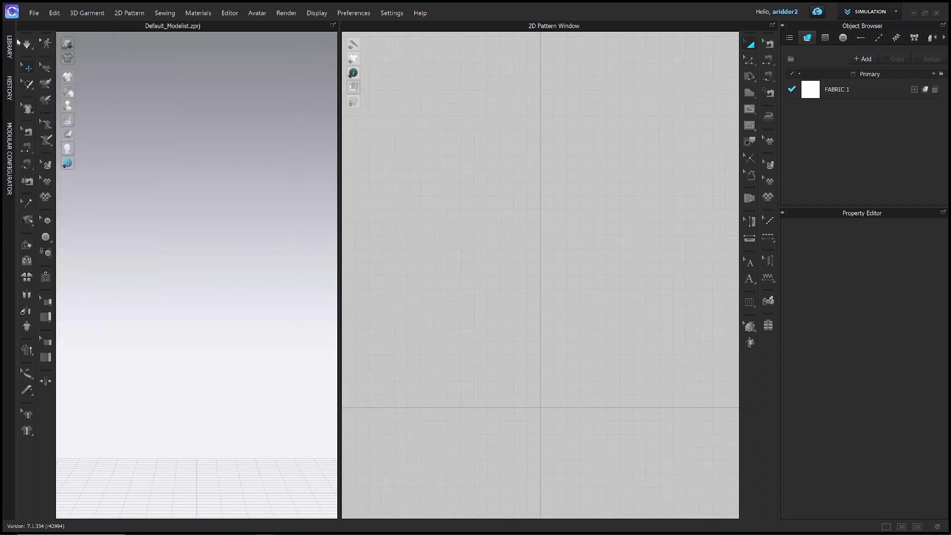
key(ctrl+2)
mouse_move(10, 28)
mouse_down()
mouse_move(15, 68)
mouse_move(10, 25)
mouse_move(3, 34)
mouse_up()
key(Escape)
click(10, 49)
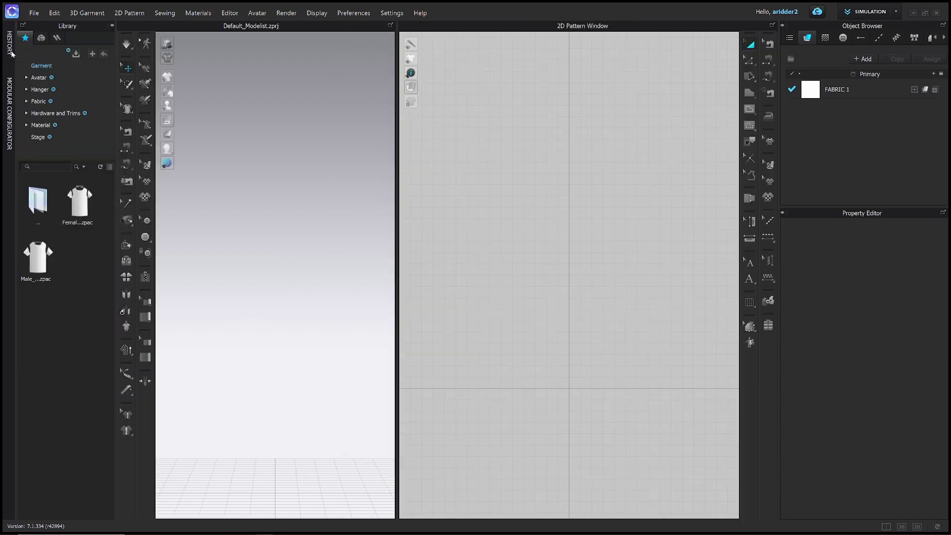
click(39, 78)
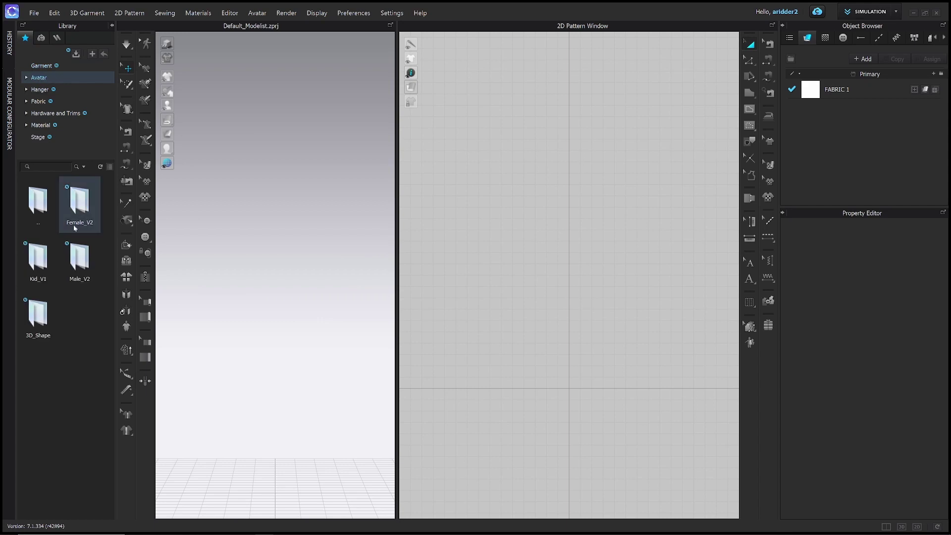
double_click(75, 272)
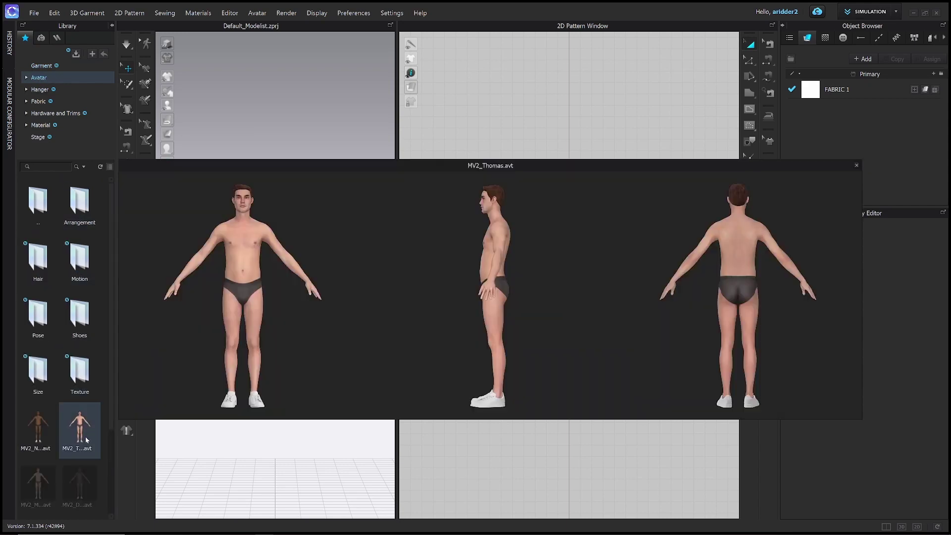
double_click(86, 440)
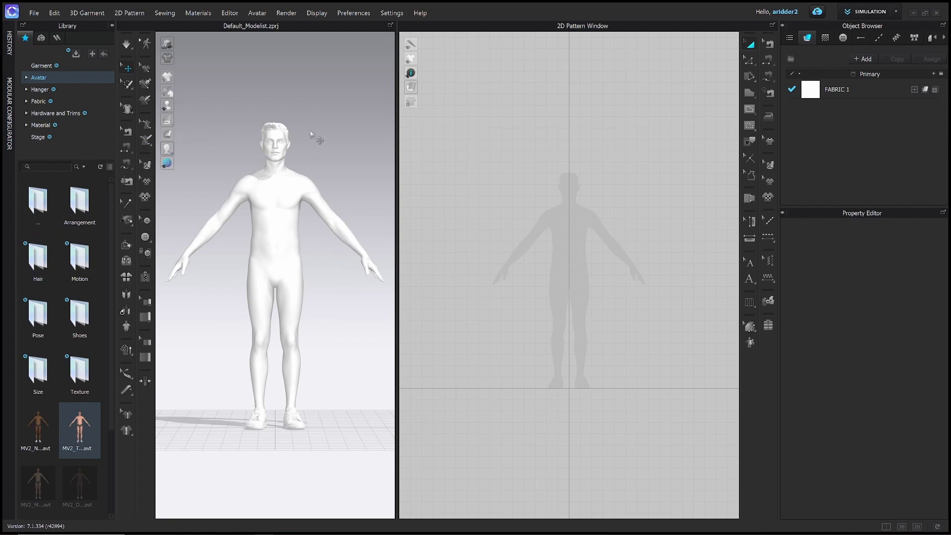
- Display the avatar as Textured Surface and collapse the Library panel
mouse_move(171, 151)
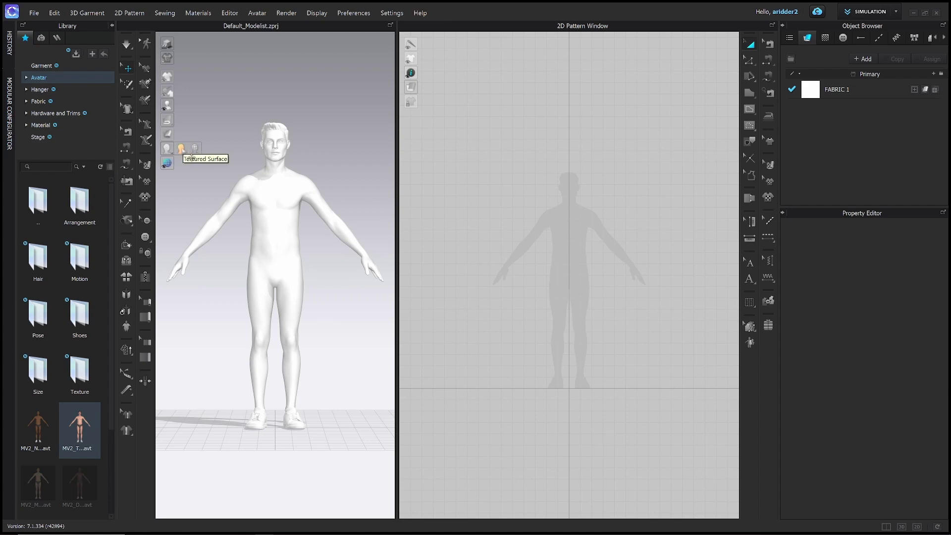
click(184, 149)
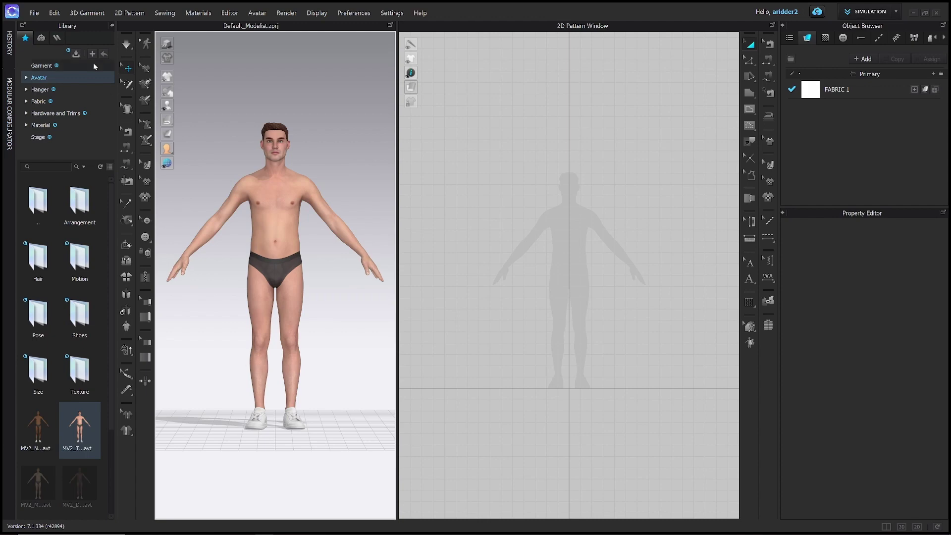
key(ctrl+2)
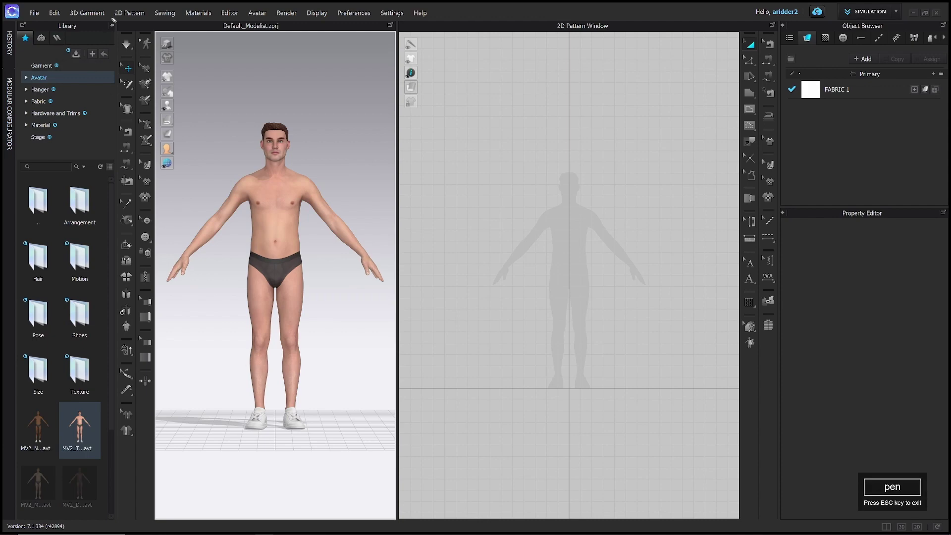
mouse_move(112, 20)
mouse_down()
mouse_move(109, 34)
mouse_move(117, 25)
mouse_up()
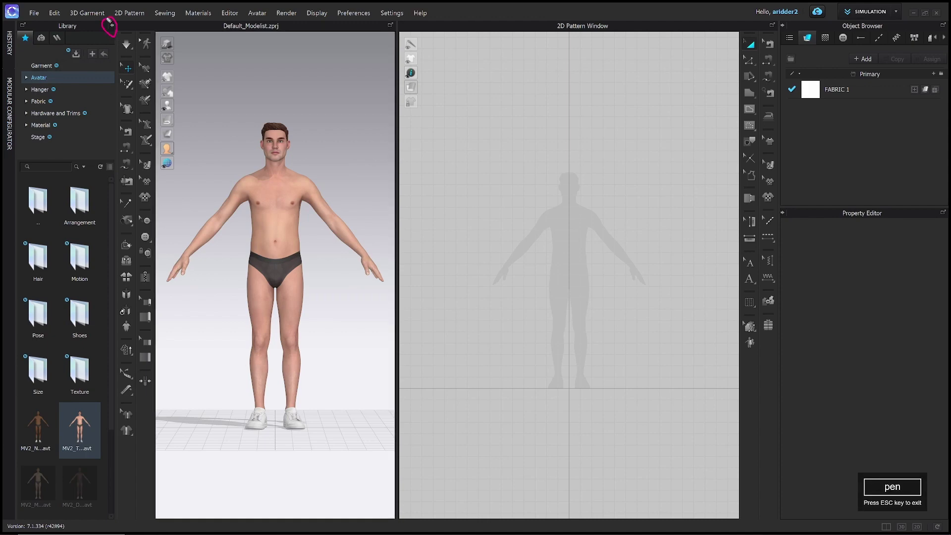
key(Escape)
click(112, 25)
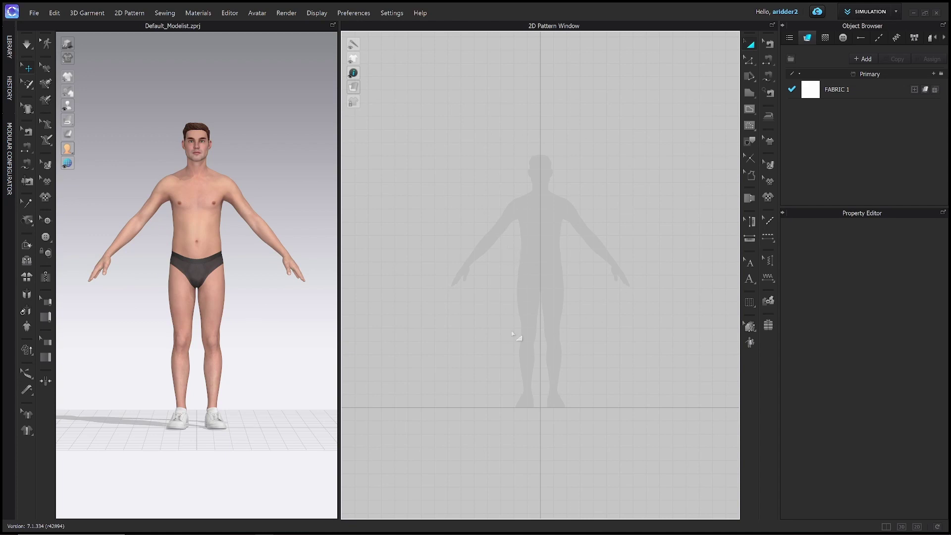
- Open Format 2D Background from the 2D window menu and browse for the image file
right_click(489, 179)
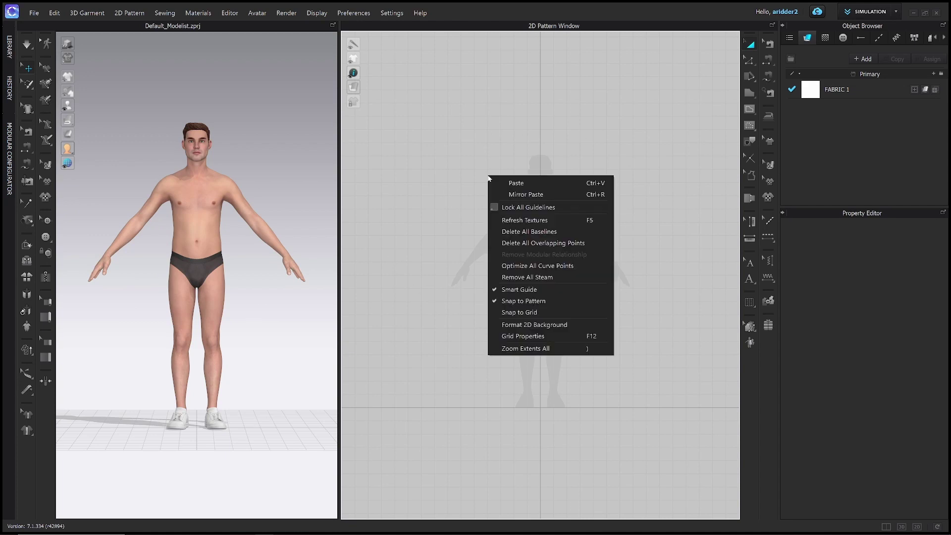
click(537, 325)
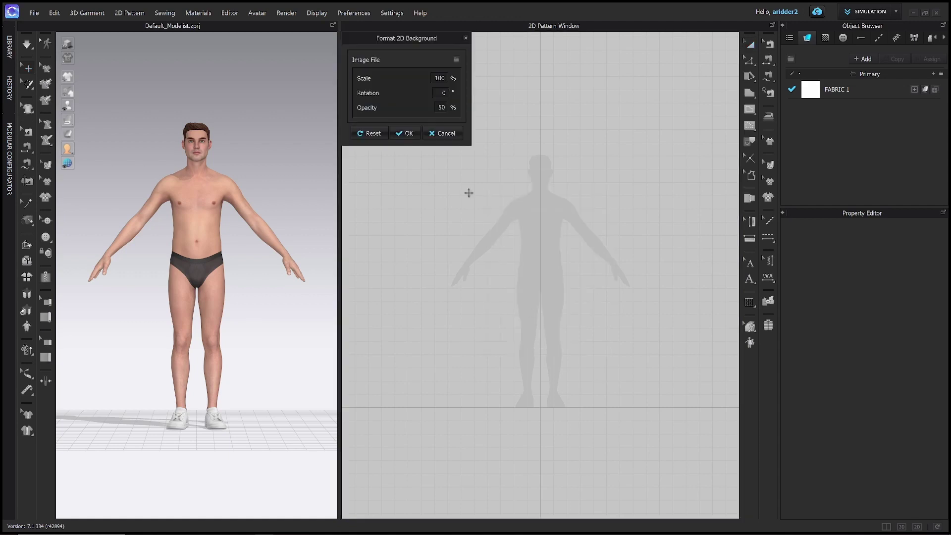
drag(447, 40, 508, 235)
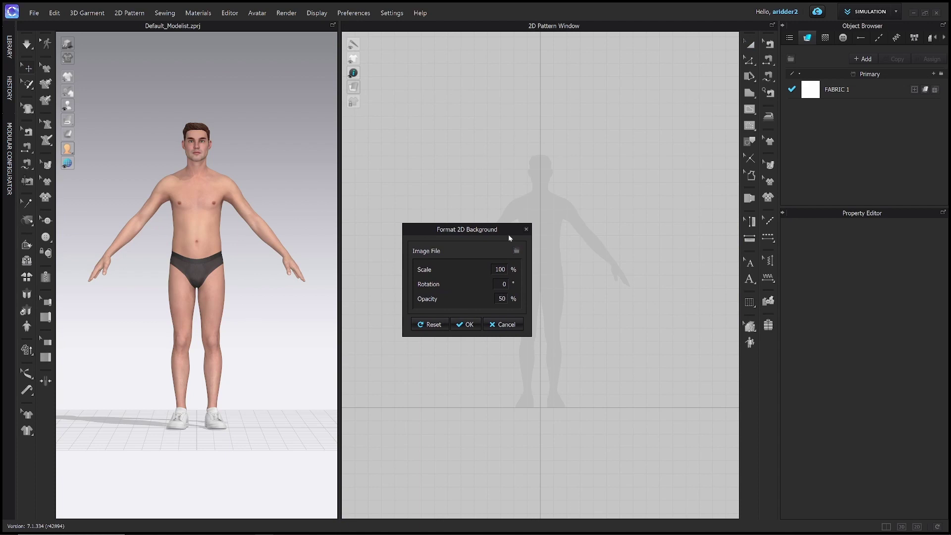
key(ctrl+2)
mouse_move(521, 243)
mouse_down()
mouse_move(511, 243)
mouse_move(525, 262)
mouse_move(529, 254)
mouse_move(516, 244)
mouse_up()
key(Escape)
click(517, 250)
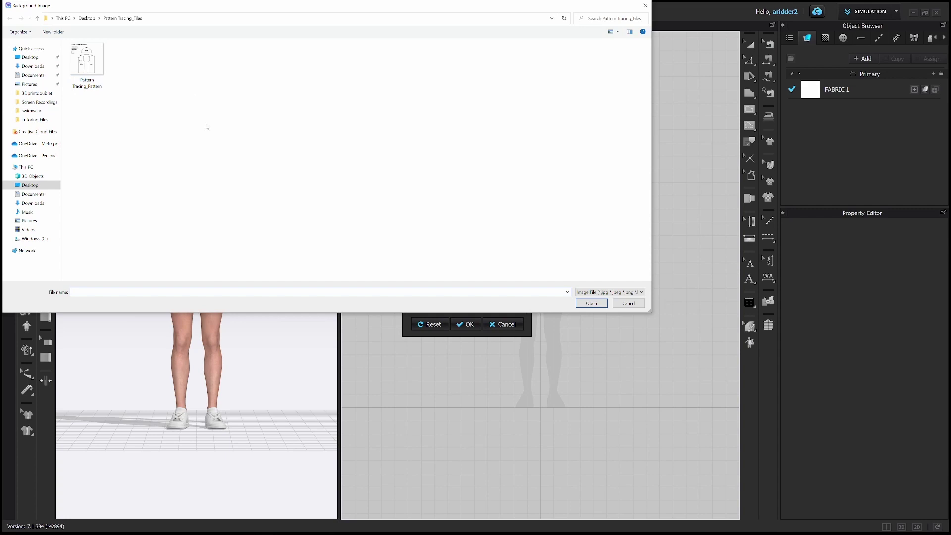
- Load Pattern Tracing_Pattern as the 2D background image
click(86, 72)
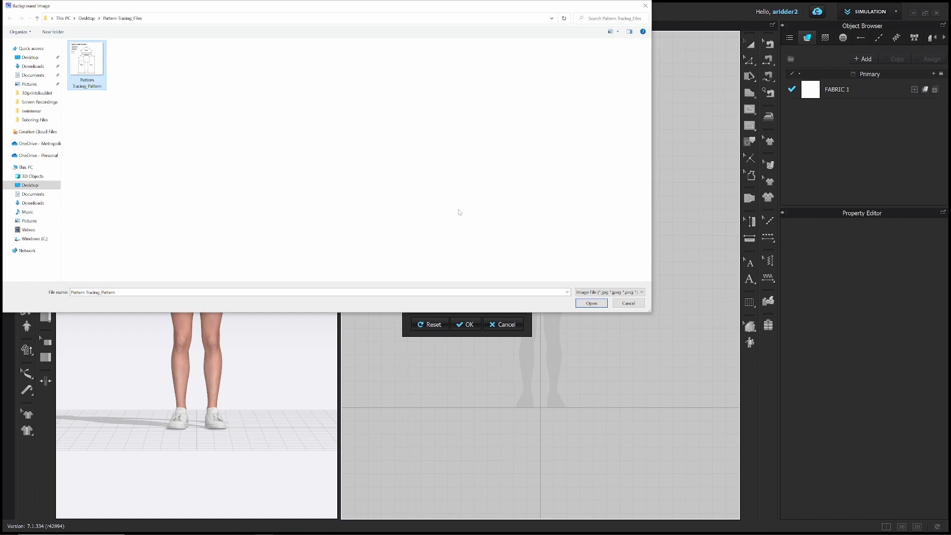
click(592, 303)
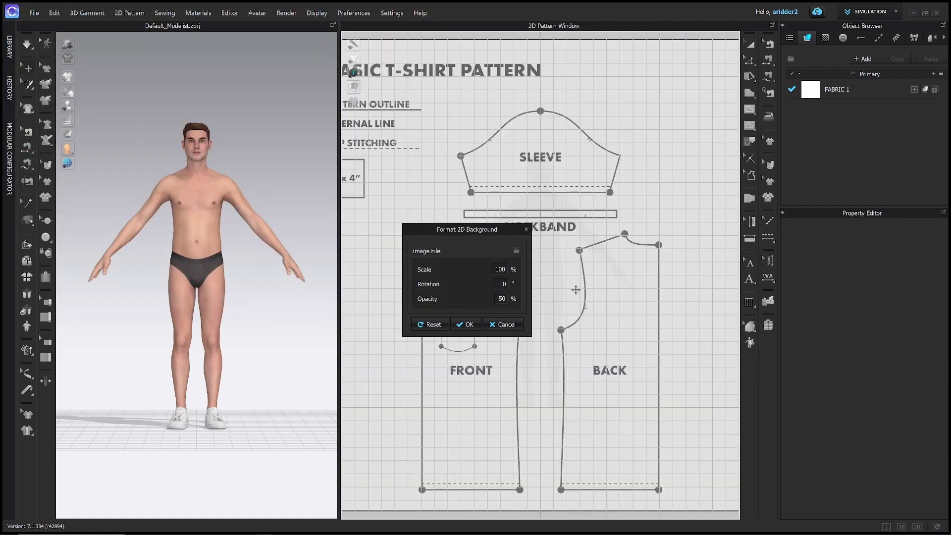
scroll(570, 293, up, 2)
scroll(574, 300, down, 5)
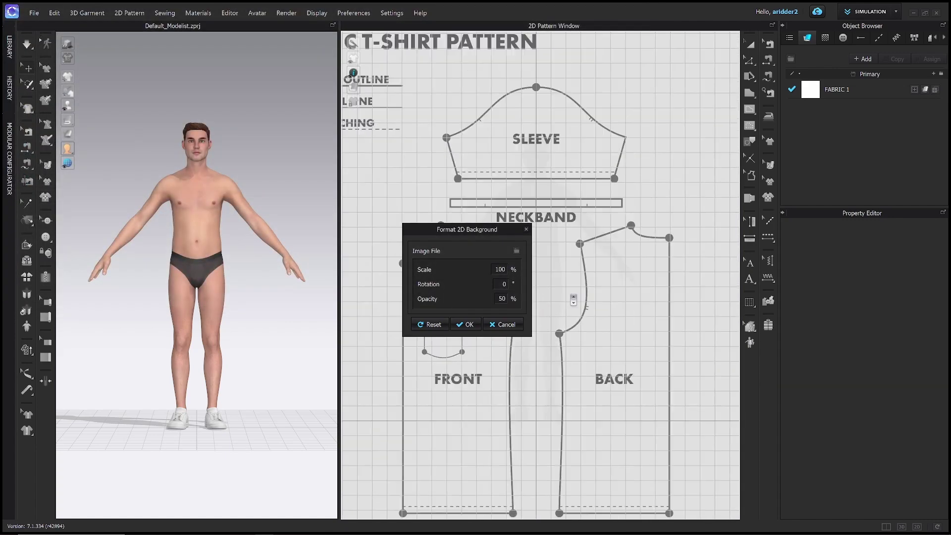
scroll(573, 299, down, 1)
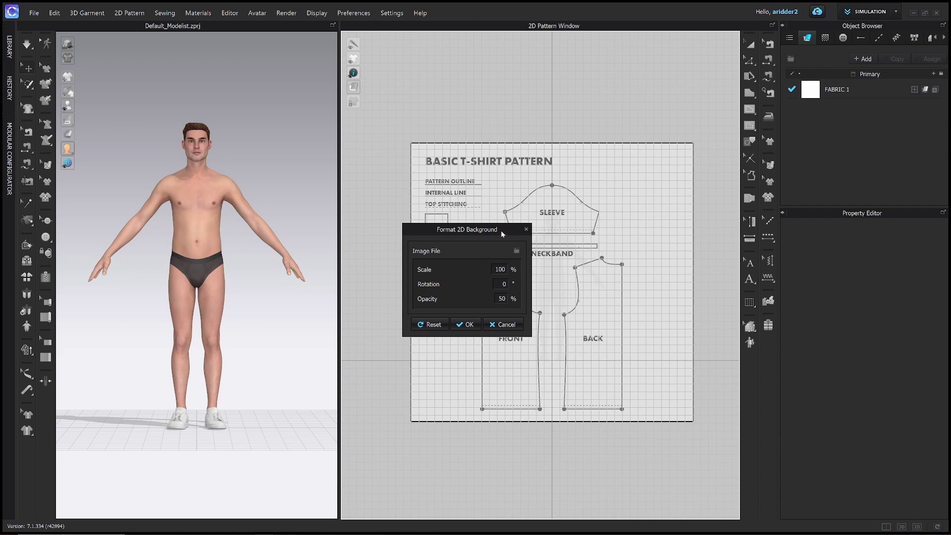
drag(501, 231, 454, 176)
scroll(604, 281, down, 1)
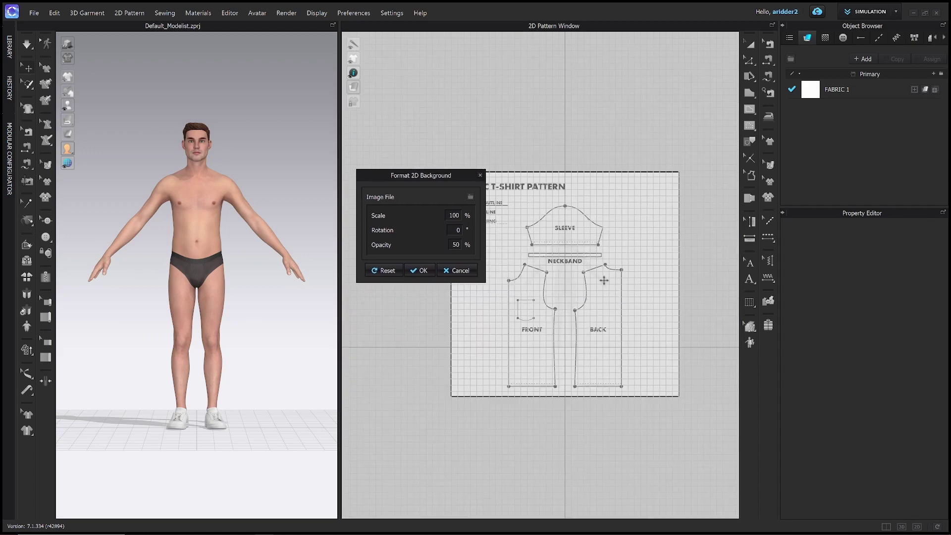
right_drag(604, 280, 619, 315)
right_drag(552, 295, 580, 305)
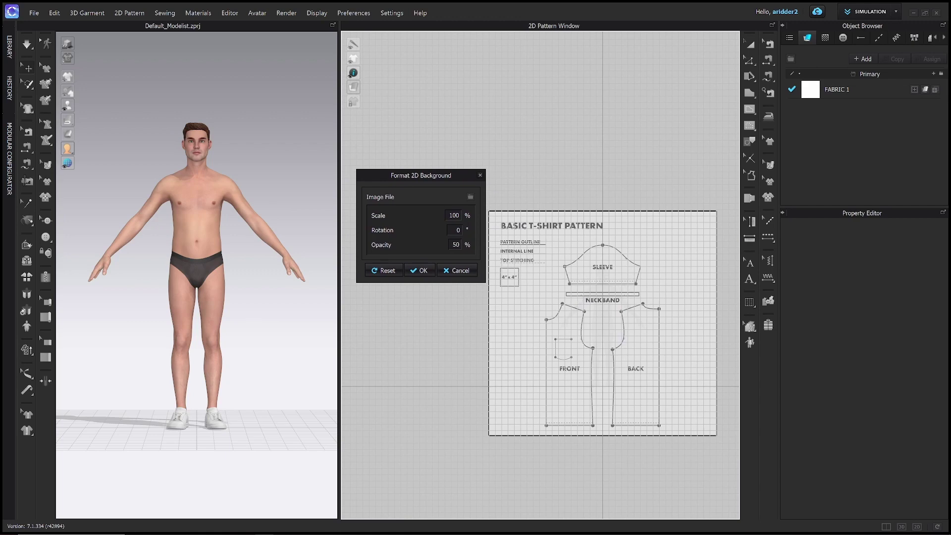
- Set the background scale to 35 and position the image over the avatar silhouette
double_click(454, 216)
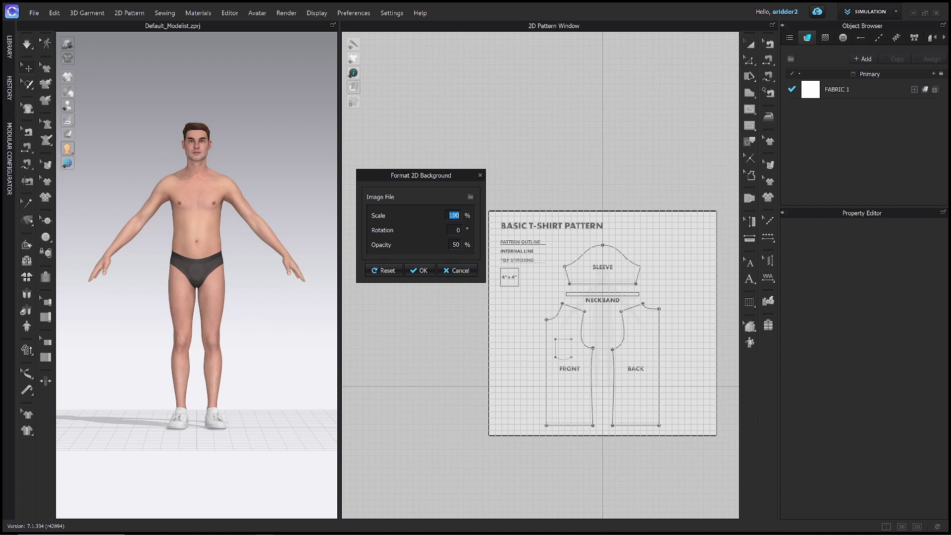
text(35)
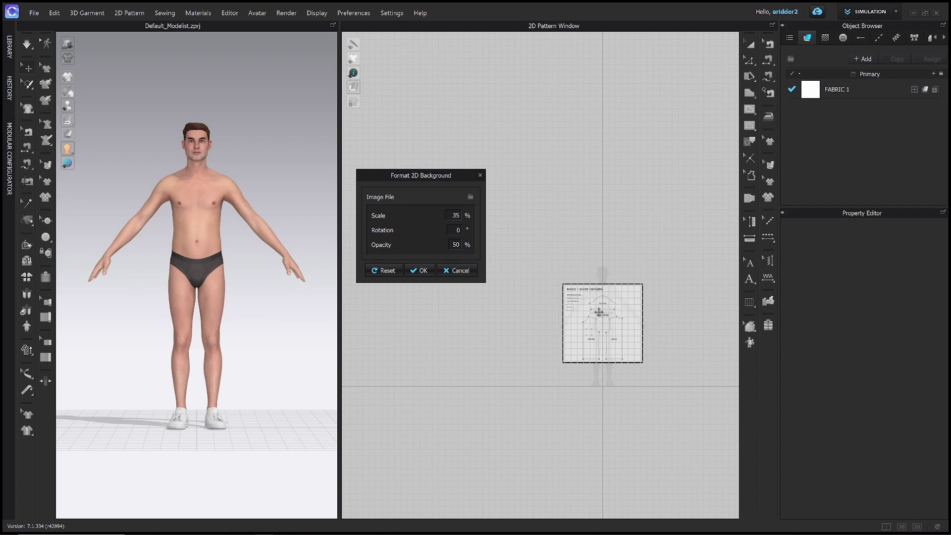
scroll(600, 311, up, 3)
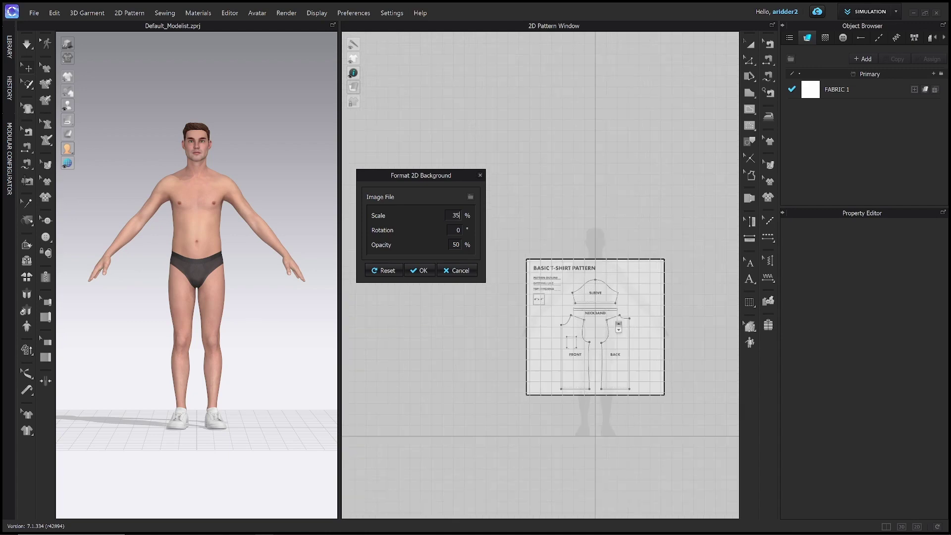
scroll(610, 307, up, 2)
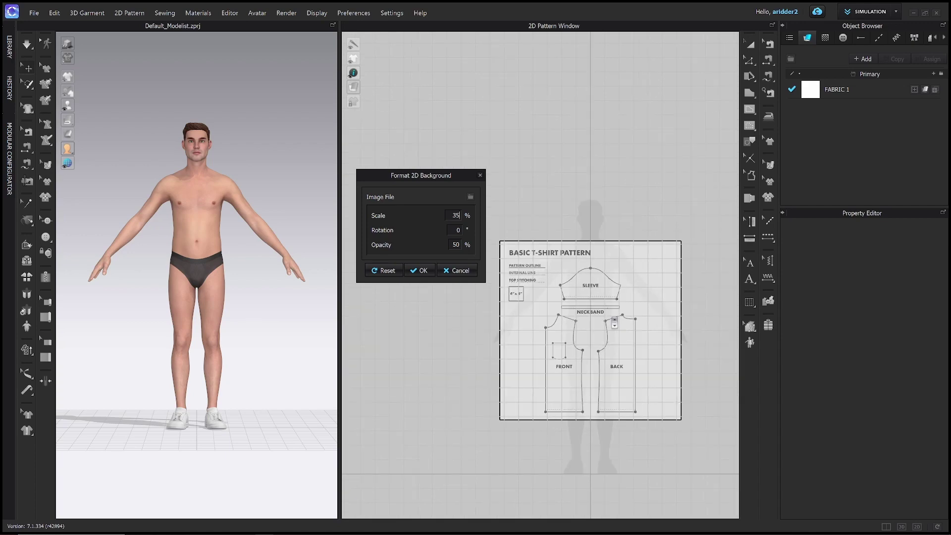
drag(610, 307, 734, 262)
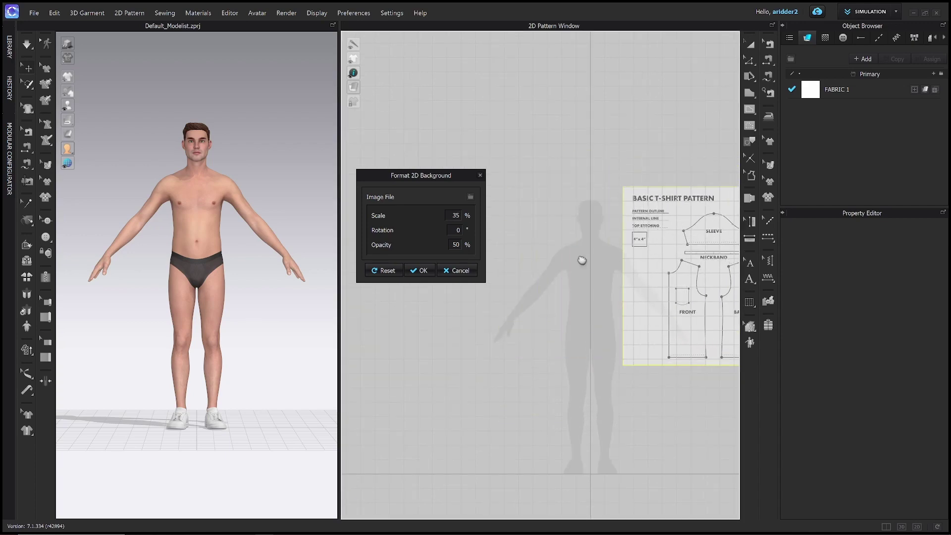
right_drag(580, 259, 541, 263)
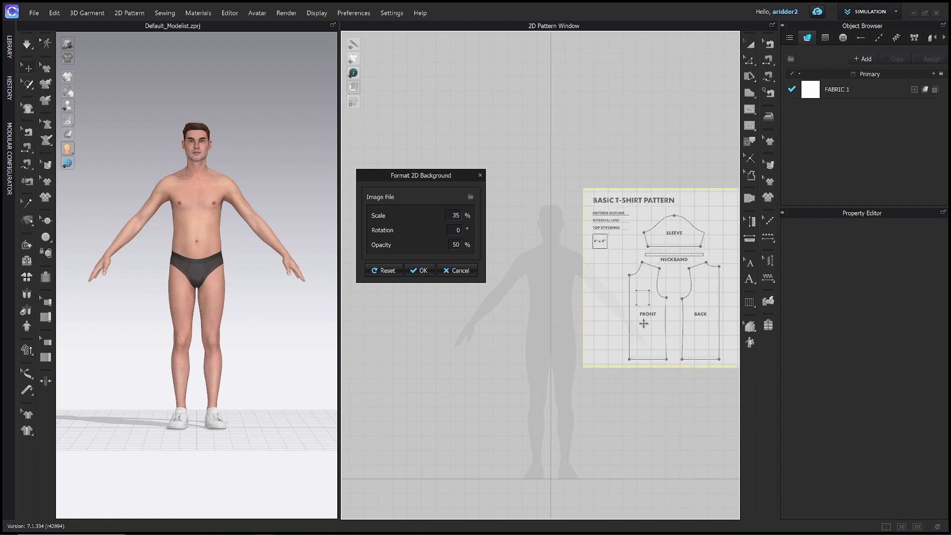
drag(654, 321, 575, 300)
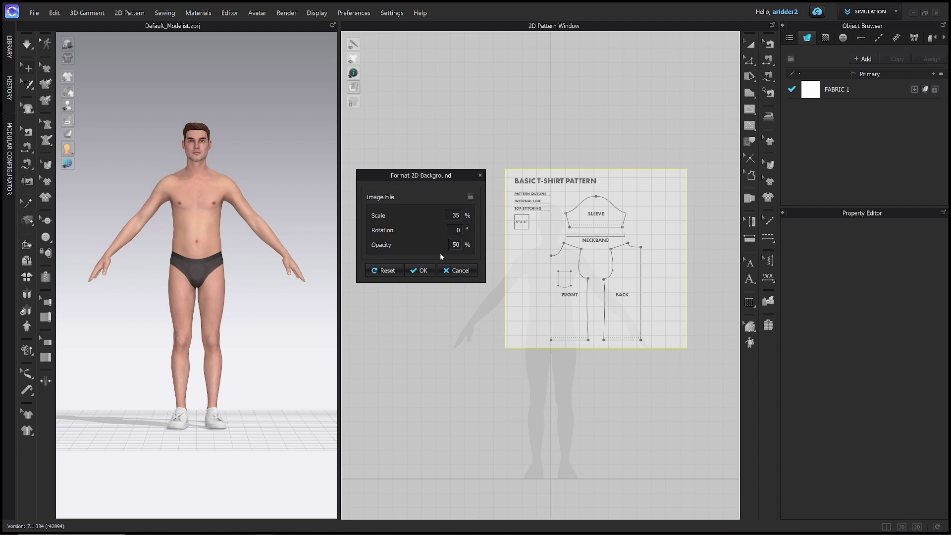
- Confirm the background settings with OK and activate the Polygon tool (H)
click(418, 271)
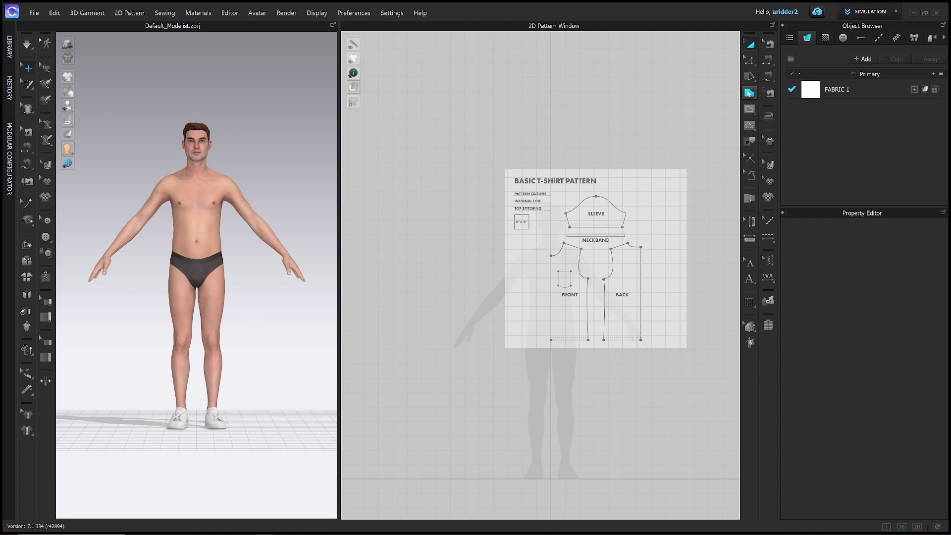
key(ctrl+2)
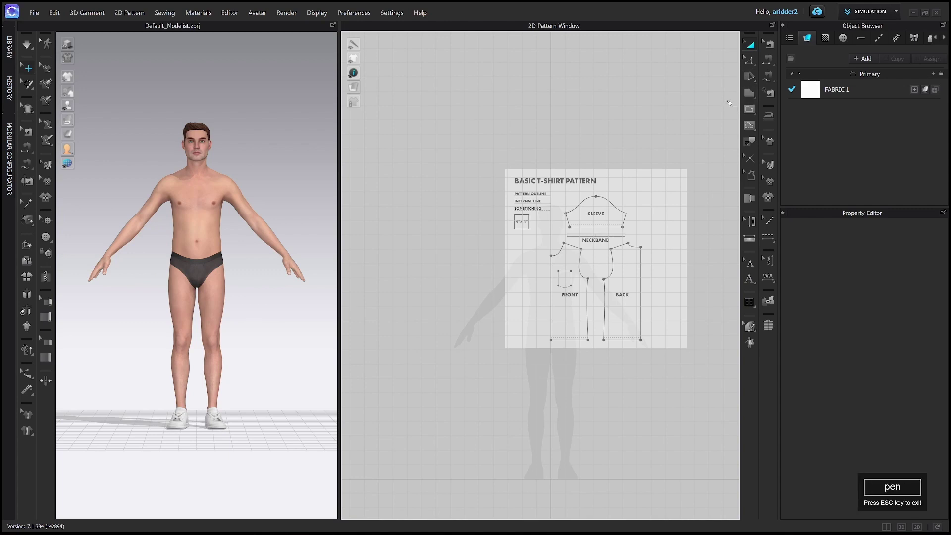
mouse_move(754, 83)
mouse_down()
mouse_move(736, 100)
mouse_move(762, 101)
mouse_move(755, 85)
mouse_up()
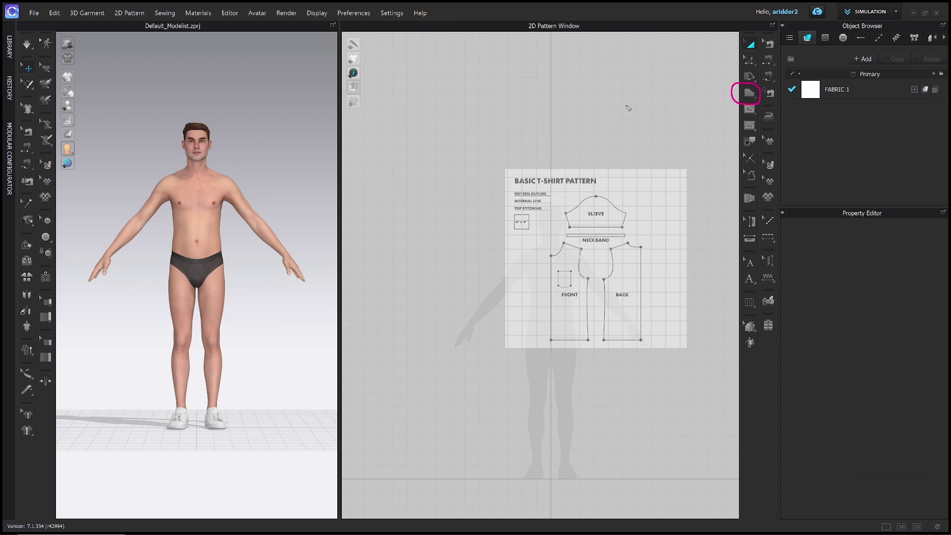
key(Escape)
click(750, 93)
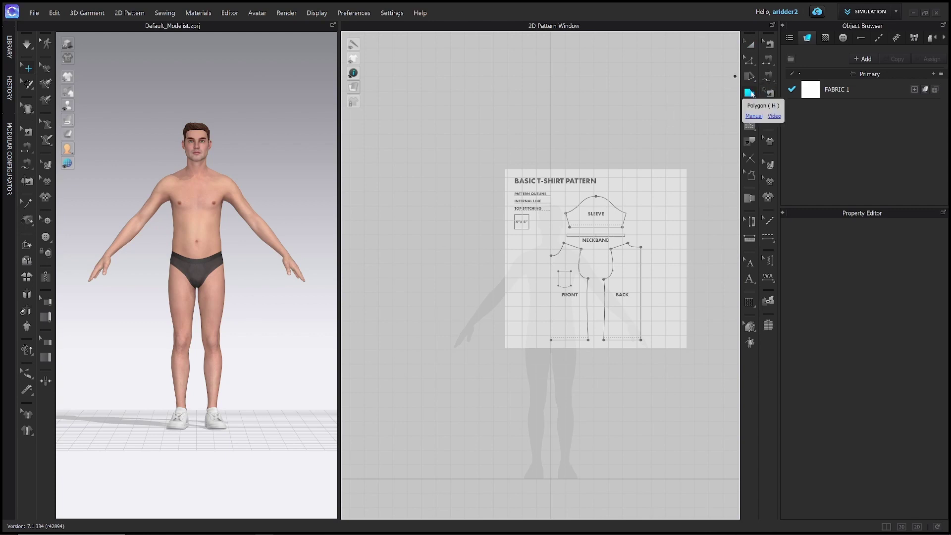
- Trace the front neckline from centre front up to the neck point
click(751, 93)
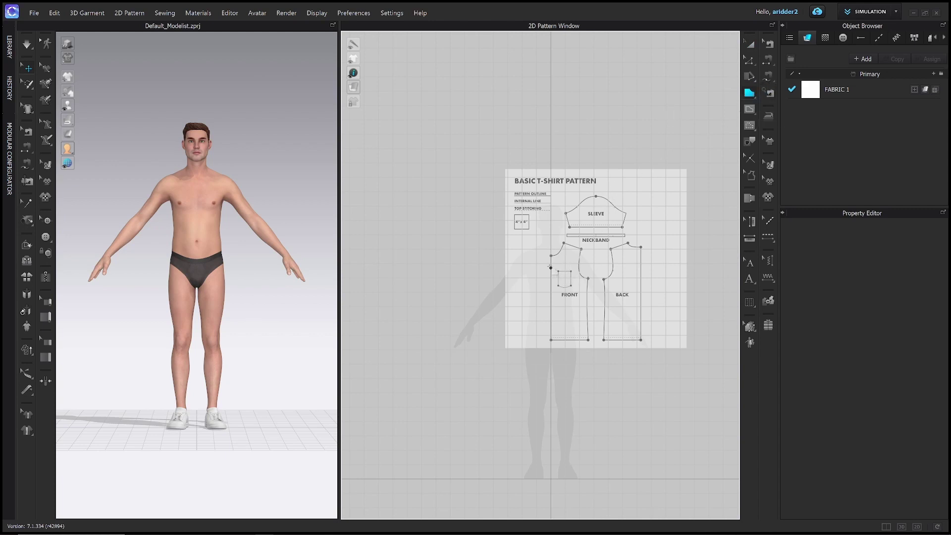
scroll(565, 263, up, 2)
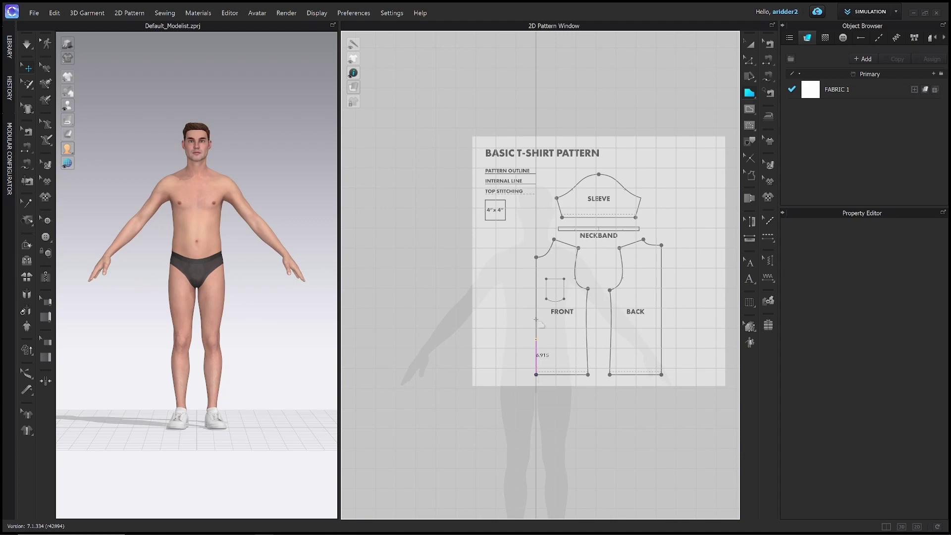
click(537, 257)
scroll(538, 258, up, 4)
click(545, 254)
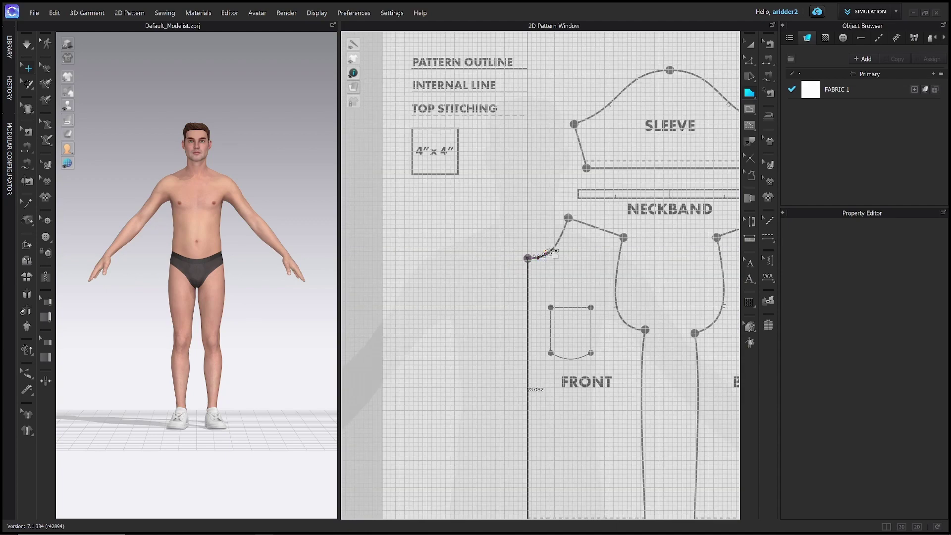
click(553, 247)
click(557, 240)
click(561, 234)
click(565, 227)
click(567, 223)
click(568, 218)
key(ctrl+z)
key(ctrl+z)
key(ctrl+z)
key(ctrl+z)
key(ctrl+z)
key(BackSpace)
key(BackSpace)
click(569, 217)
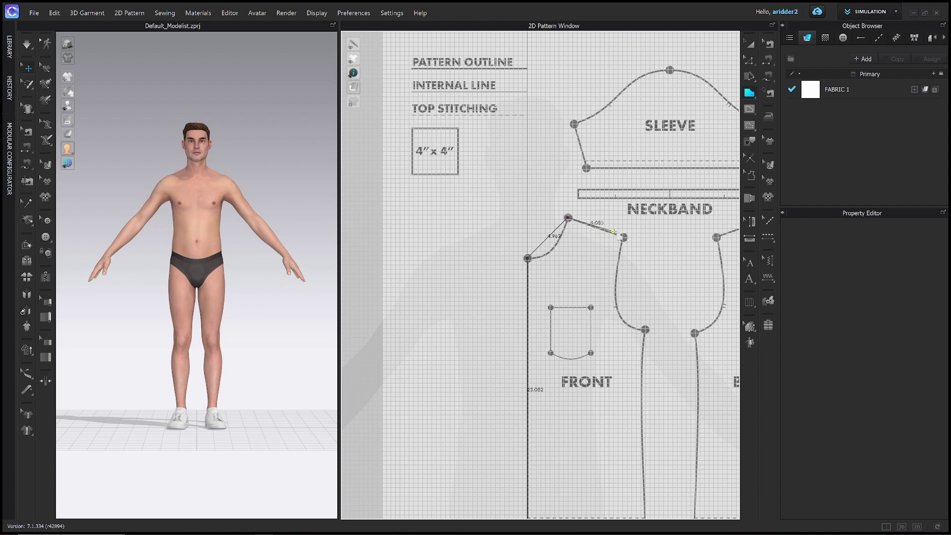
- Trace the shoulder, armhole, side seam and hem, closing the FRONT outline
click(624, 238)
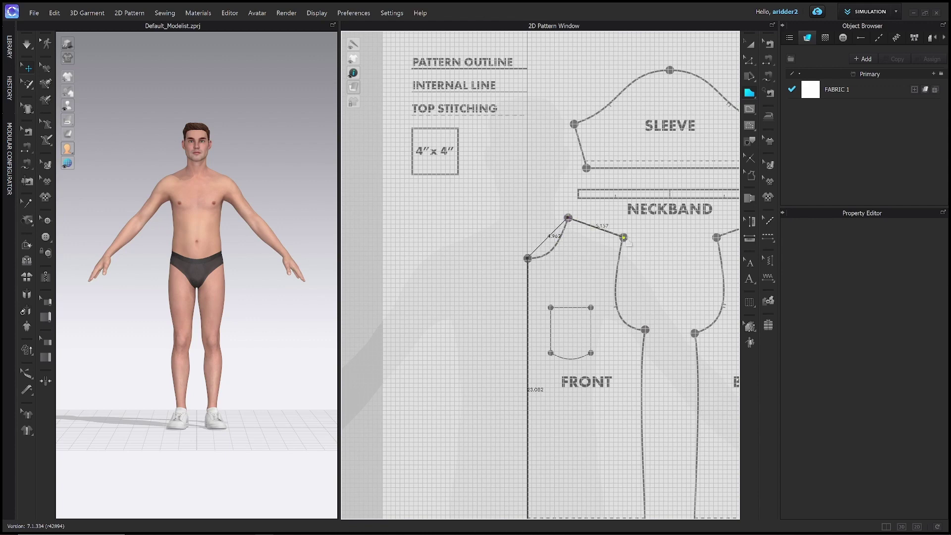
scroll(645, 331, down, 2)
click(645, 332)
middle_drag(641, 382, 603, 256)
scroll(602, 256, down, 2)
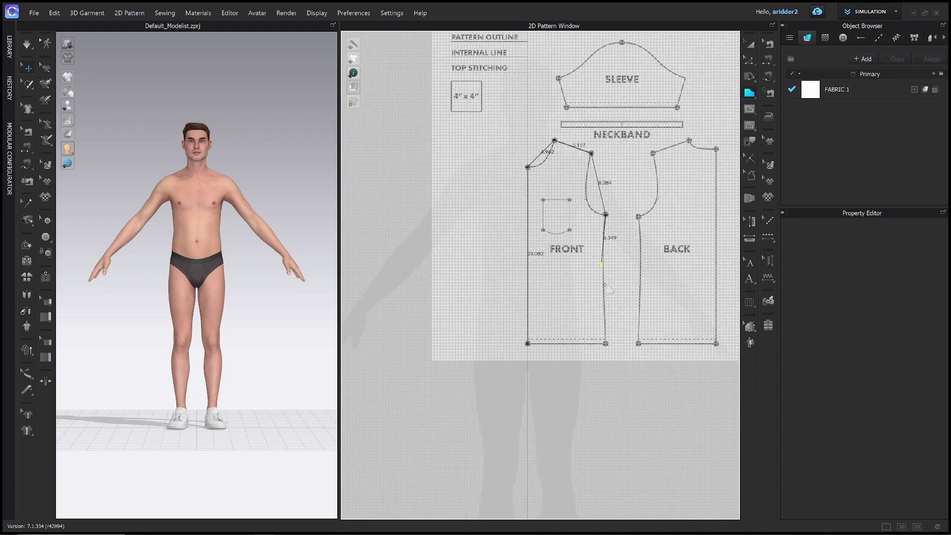
scroll(610, 342, up, 2)
click(604, 347)
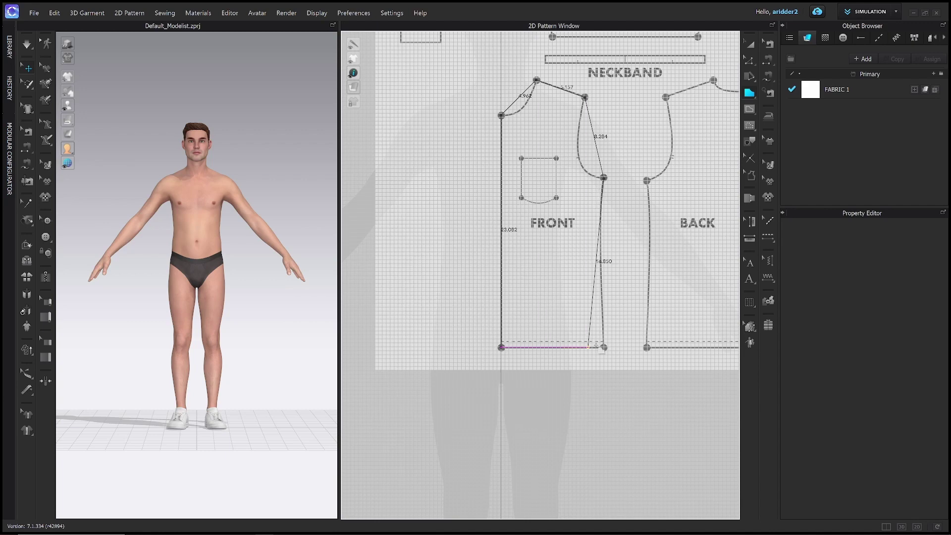
click(607, 349)
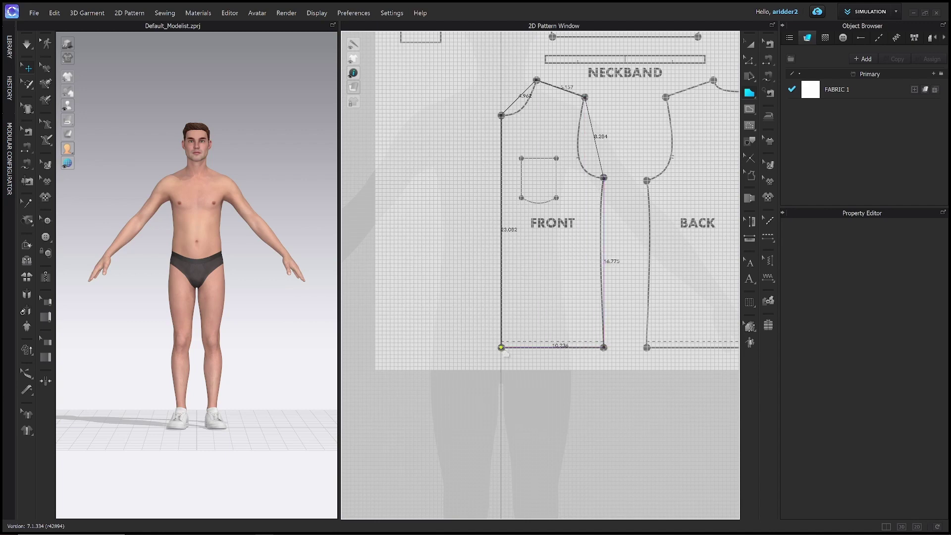
click(524, 349)
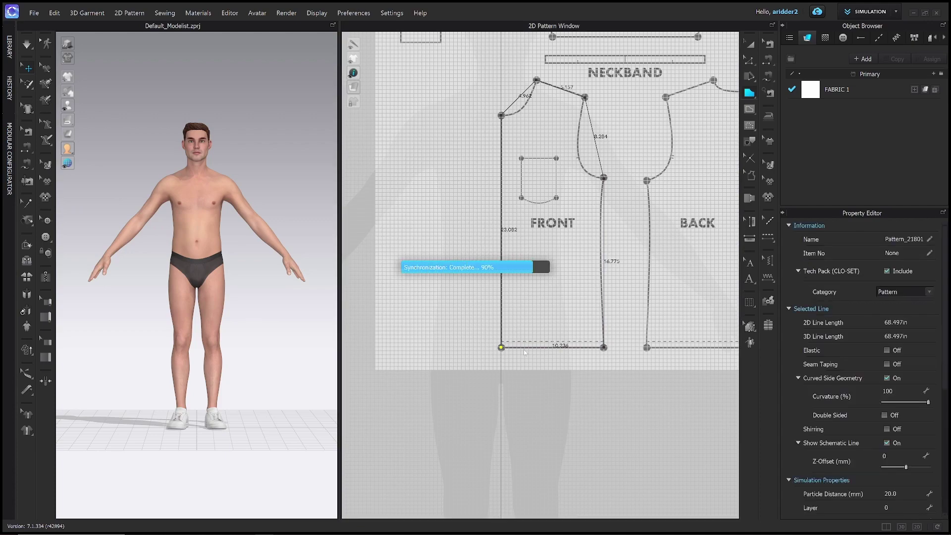
- Switch the 2D pattern display to Translucent Surface so the FRONT drawing shows through
scroll(595, 327, down, 3)
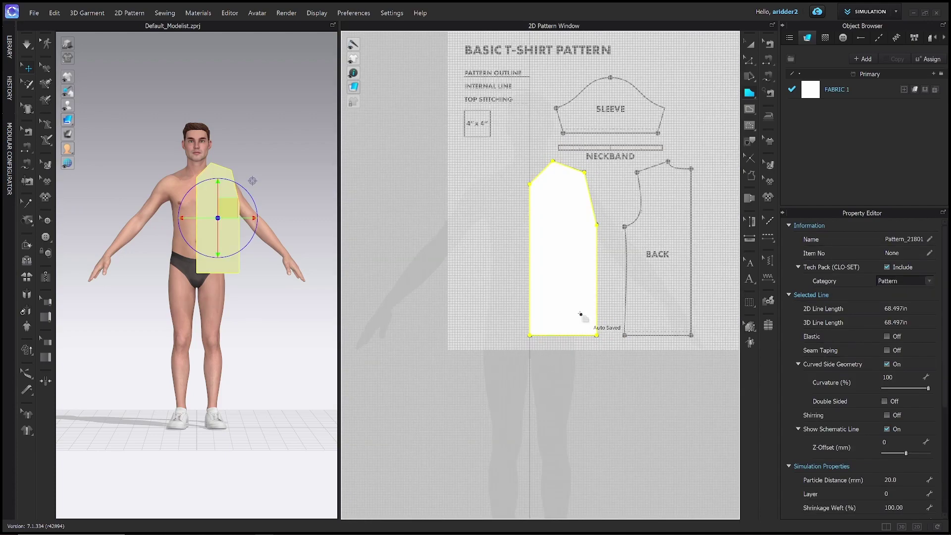
right_drag(484, 212, 473, 255)
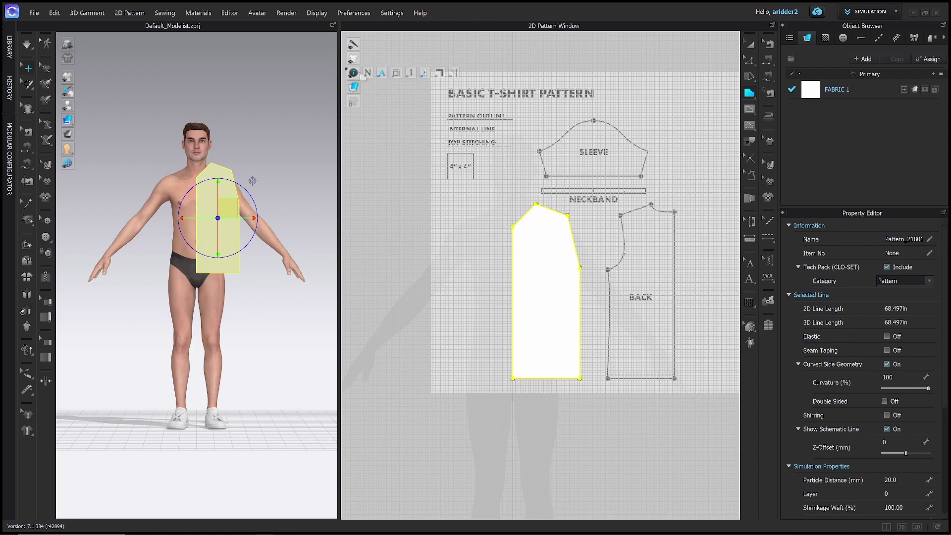
mouse_move(354, 87)
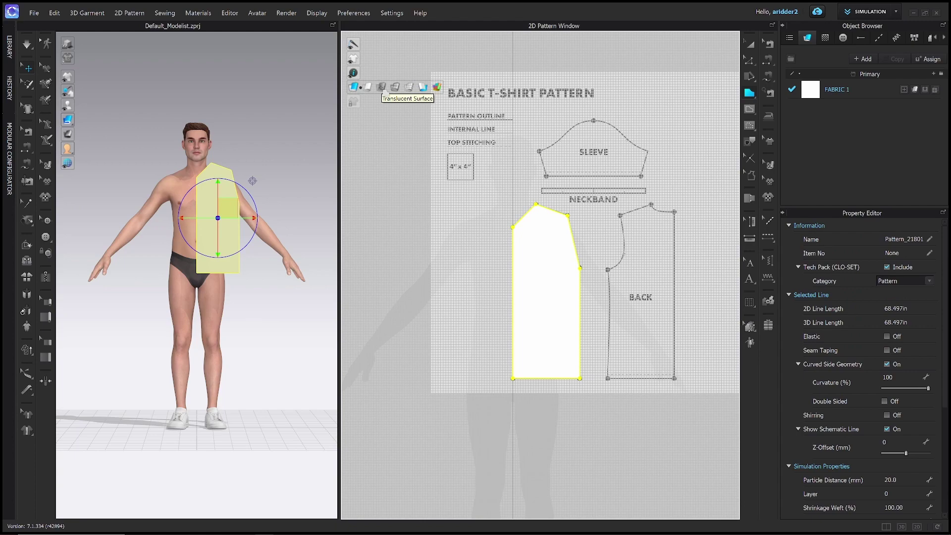
click(383, 89)
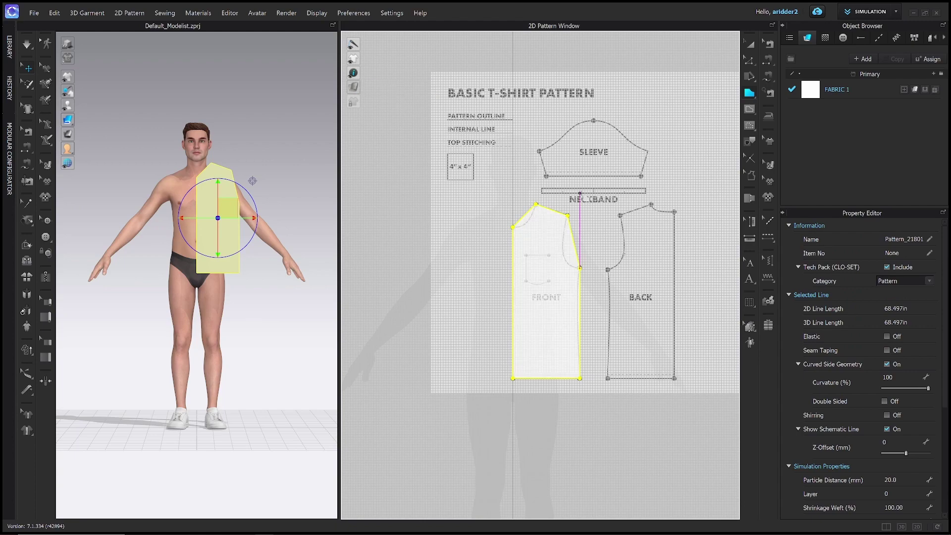
scroll(642, 217, up, 1)
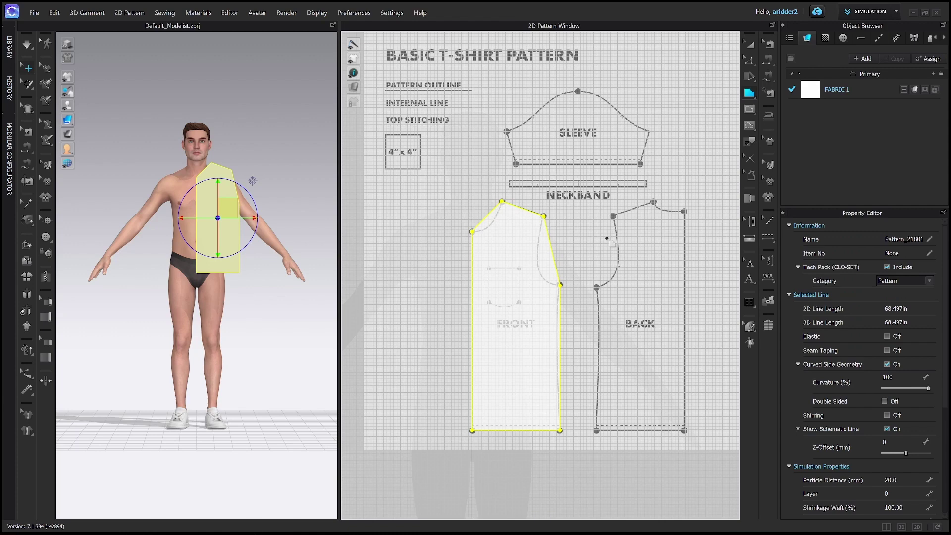
click(750, 62)
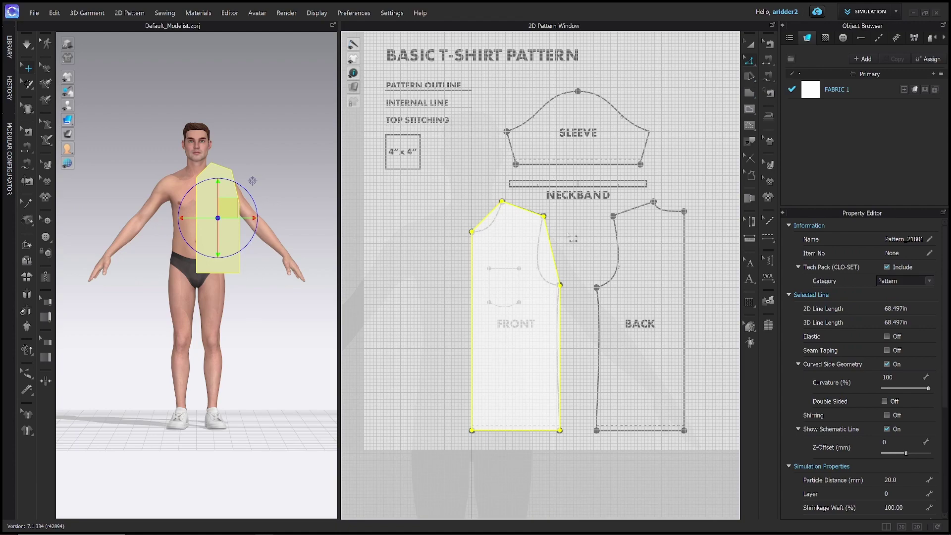
click(550, 226)
drag(544, 217, 573, 185)
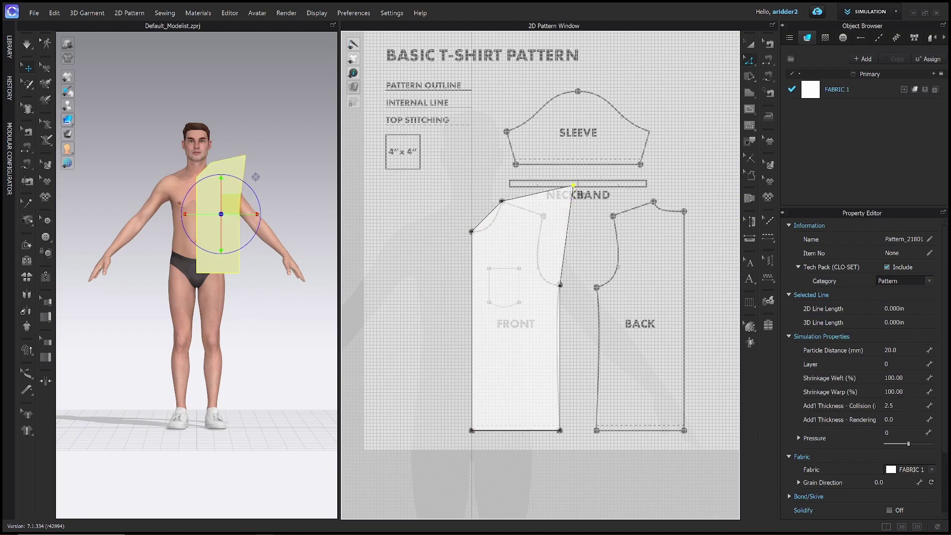
mouse_move(502, 202)
mouse_down()
mouse_move(513, 180)
mouse_move(497, 168)
mouse_move(502, 200)
mouse_up()
drag(573, 186, 544, 216)
key(ctrl+a)
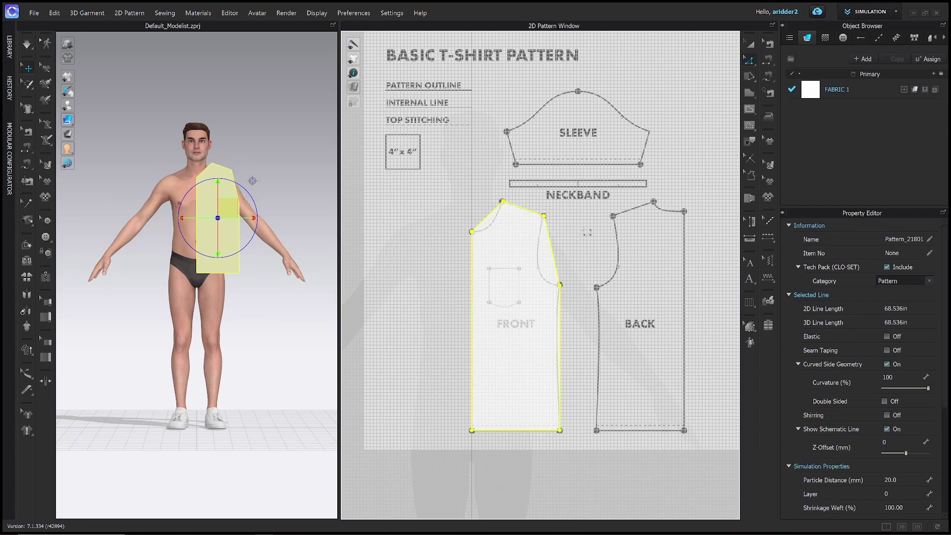
key(a)
click(526, 251)
drag(519, 251, 540, 249)
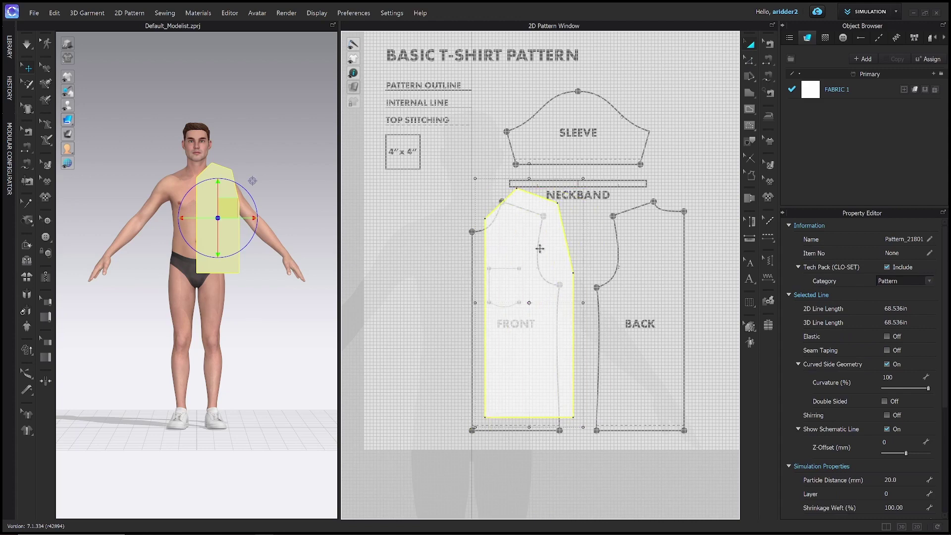
key(ctrl+z)
key(ctrl+z)
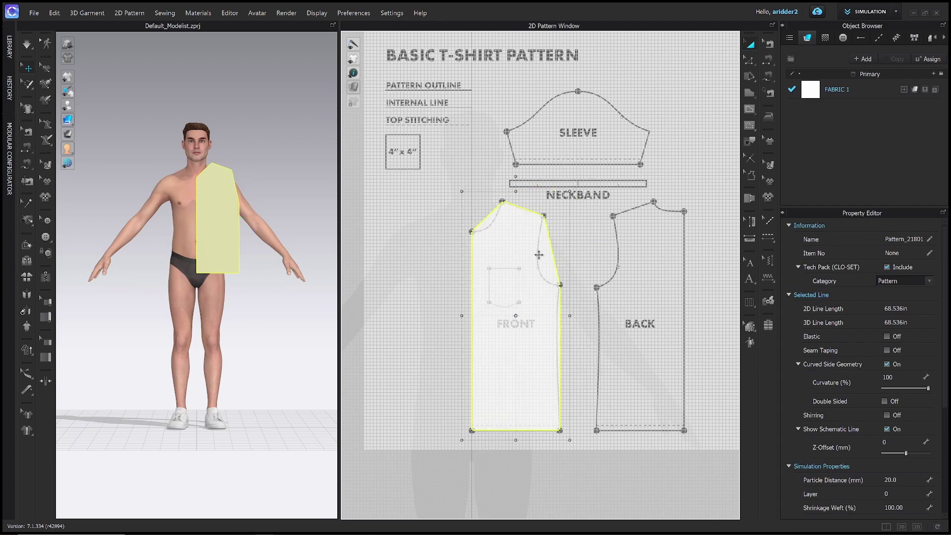
key(z)
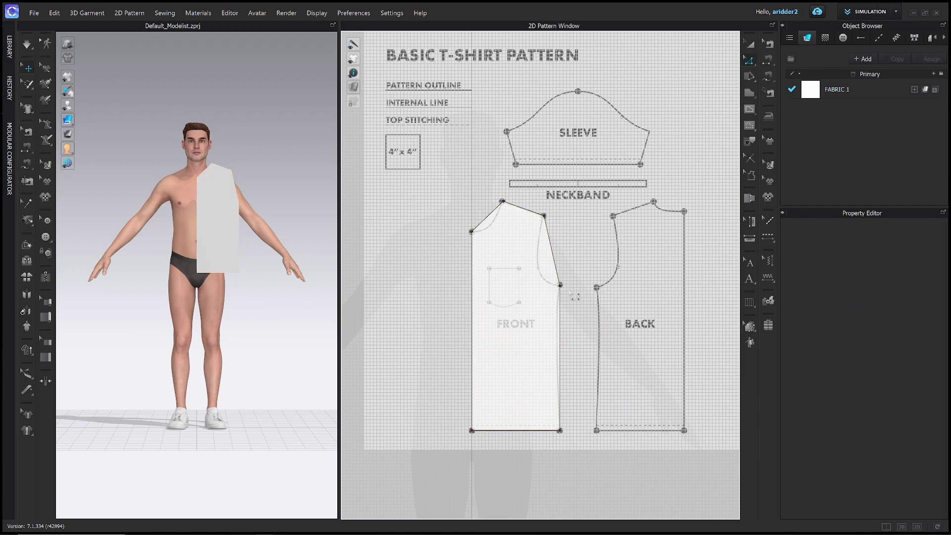
click(555, 256)
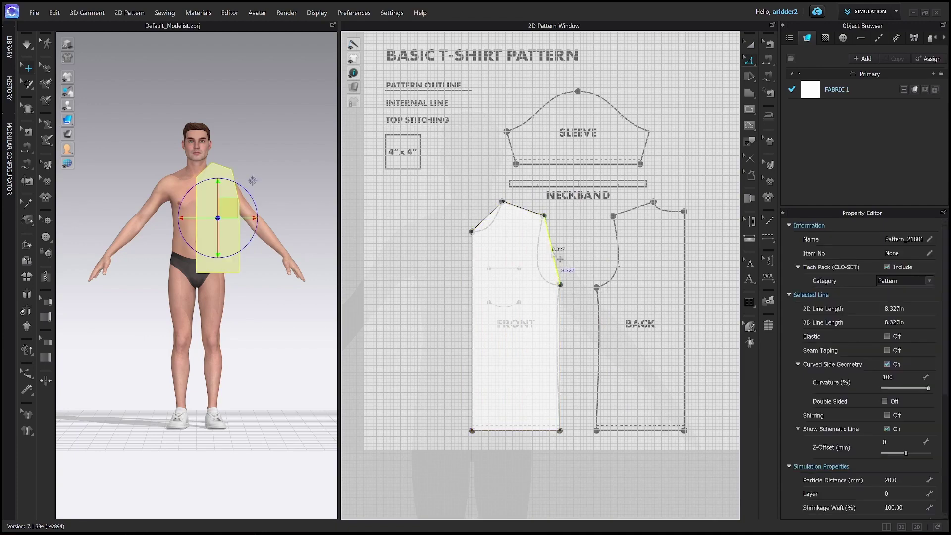
right_click(553, 252)
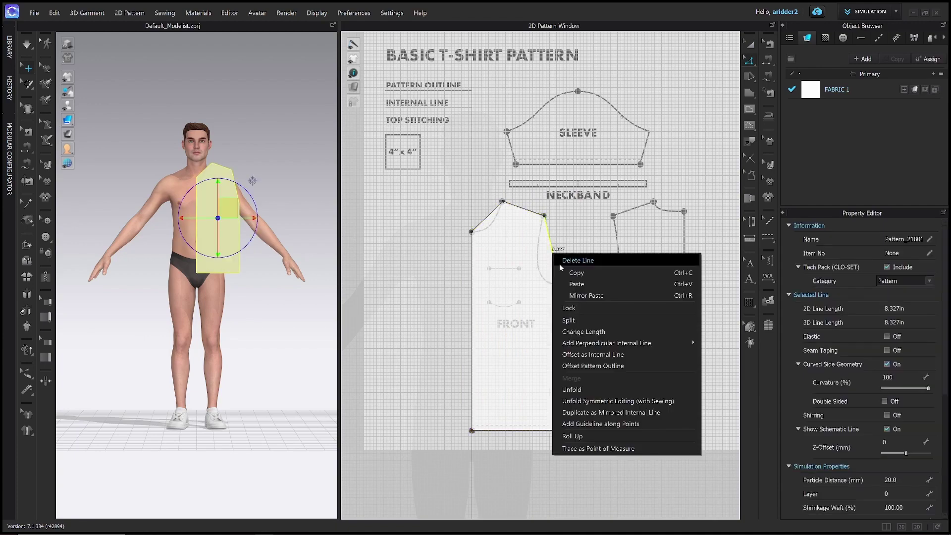
click(581, 321)
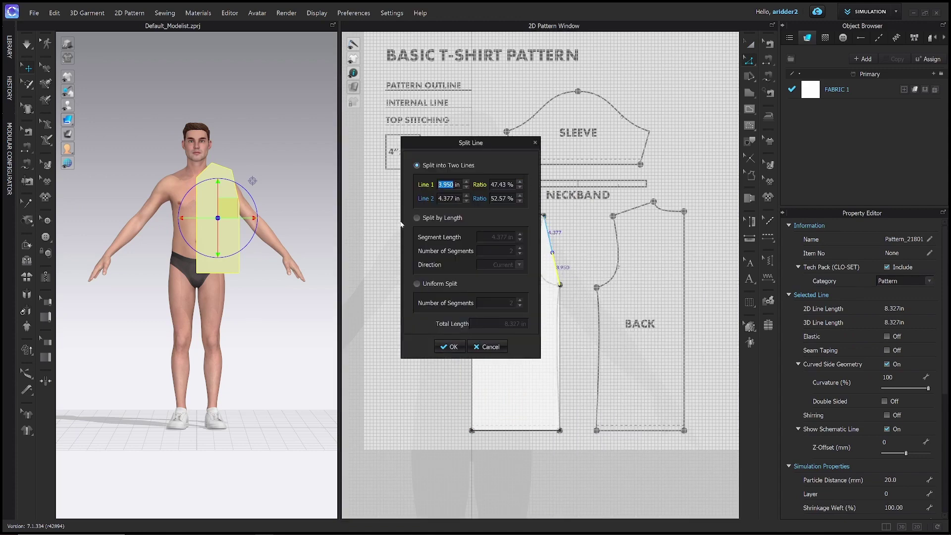
click(450, 347)
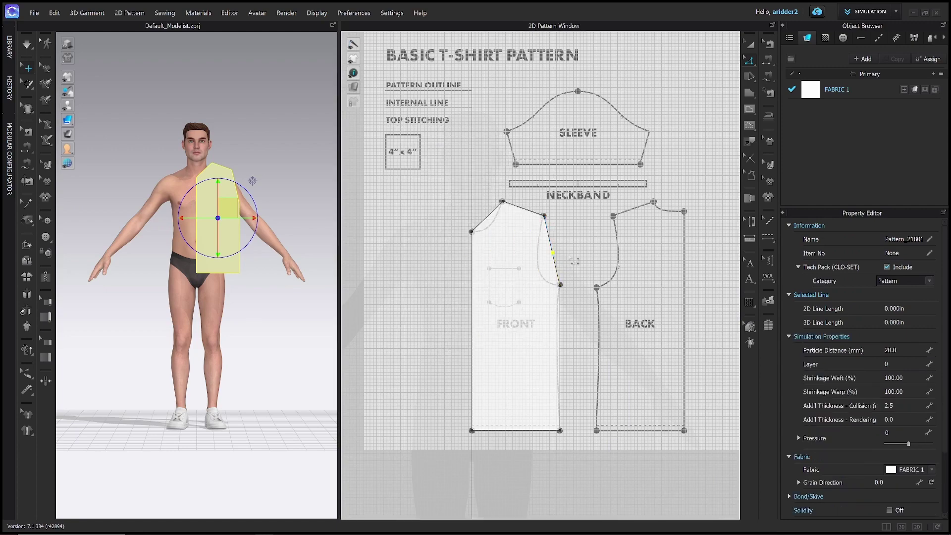
click(541, 265)
click(712, 280)
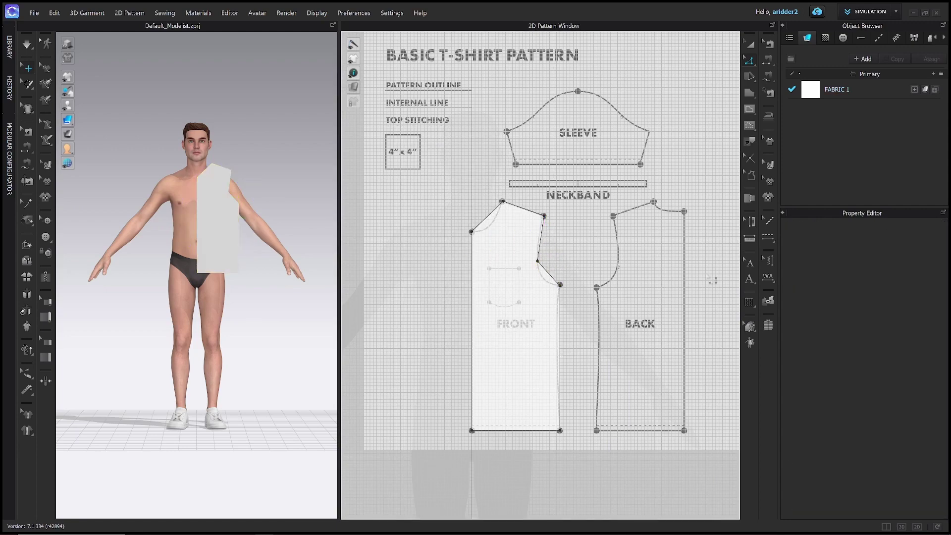
key(ctrl+z)
click(580, 265)
click(543, 265)
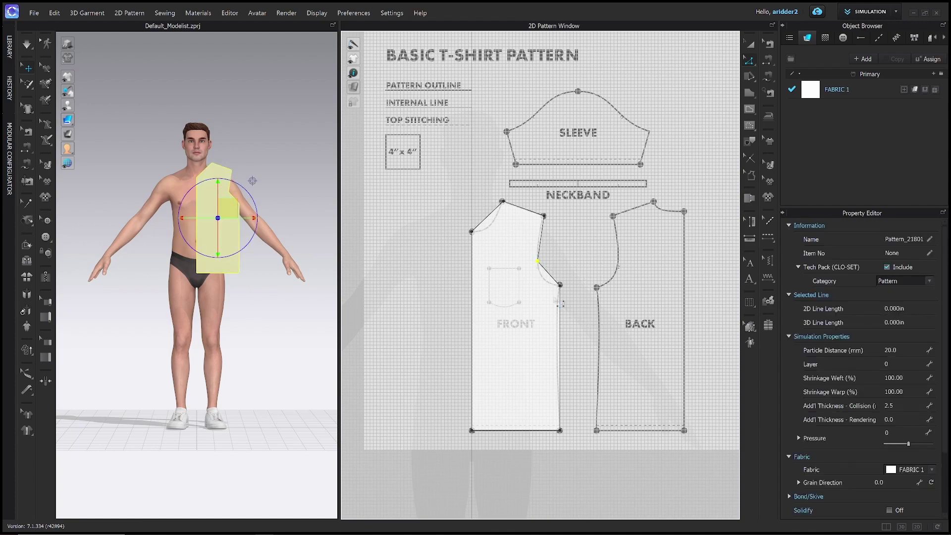
key(Delete)
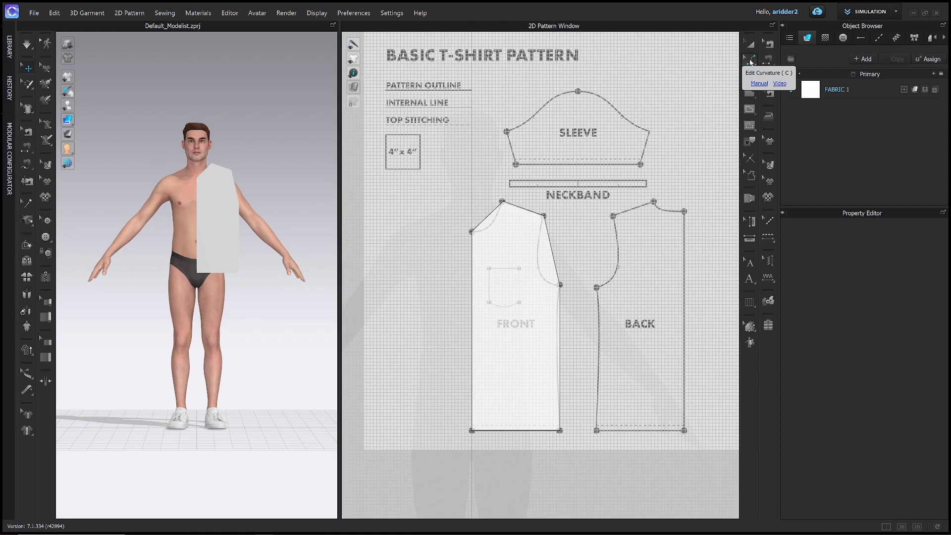
- Bend the front armhole, neckline and side seam into curves with Edit Curvature
click(750, 62)
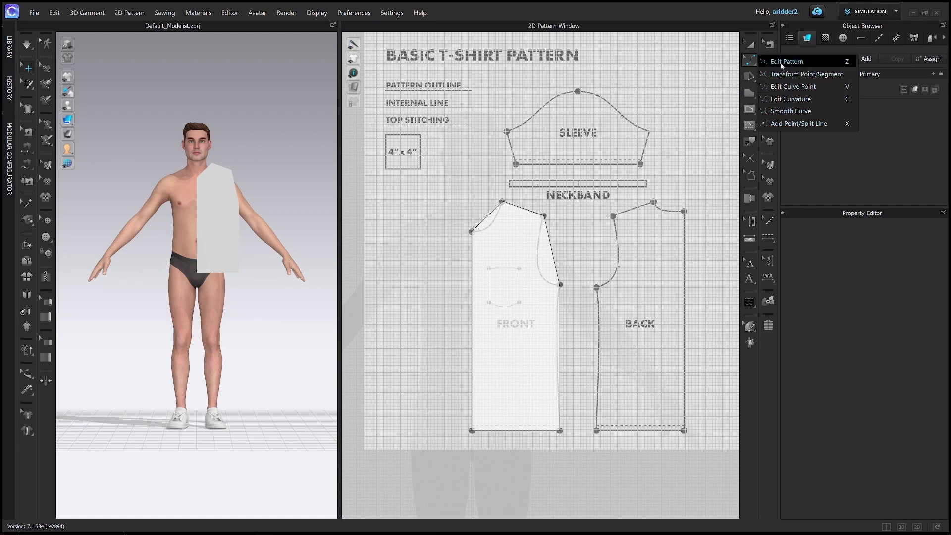
click(781, 99)
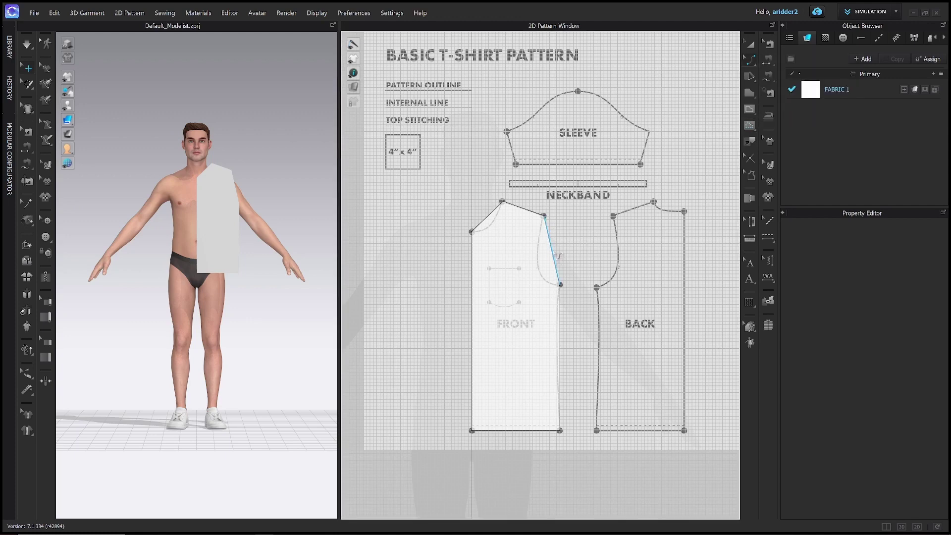
drag(559, 256, 541, 270)
drag(487, 216, 498, 233)
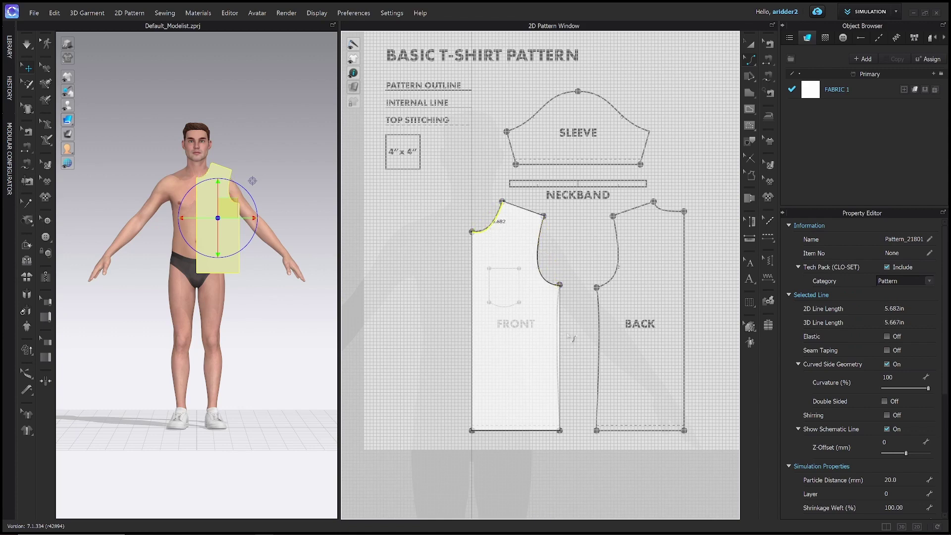
mouse_move(560, 338)
mouse_down()
mouse_move(544, 342)
mouse_move(563, 343)
mouse_up()
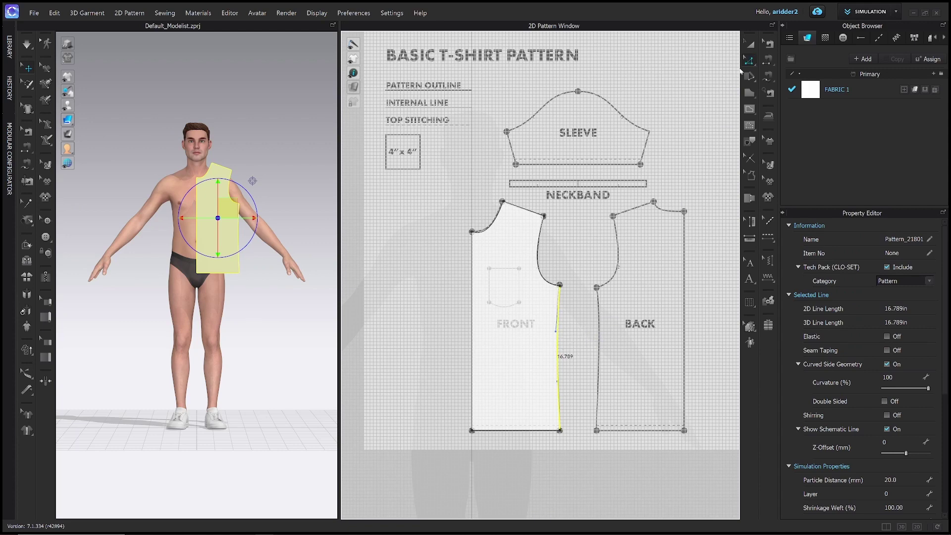
- Try reshaping the armhole curve's handles, then undo twice to keep the smooth 9.630 in armhole
click(749, 62)
click(540, 265)
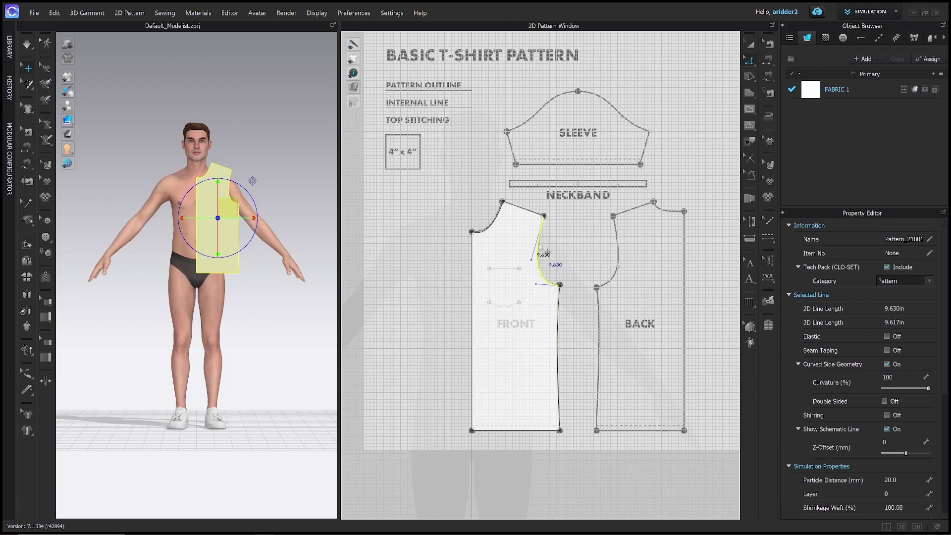
scroll(538, 263, up, 3)
scroll(534, 300, up, 3)
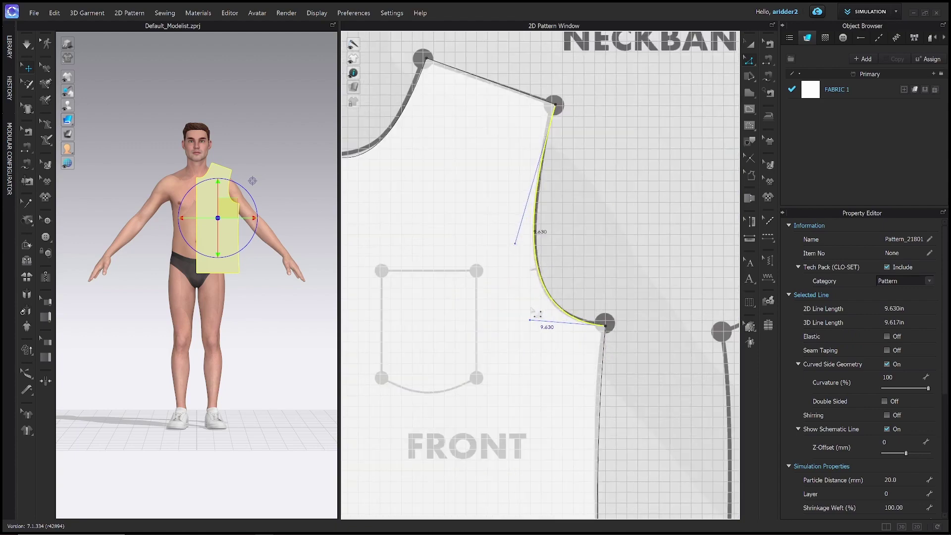
mouse_move(525, 231)
mouse_down()
mouse_move(518, 267)
mouse_move(517, 234)
mouse_up()
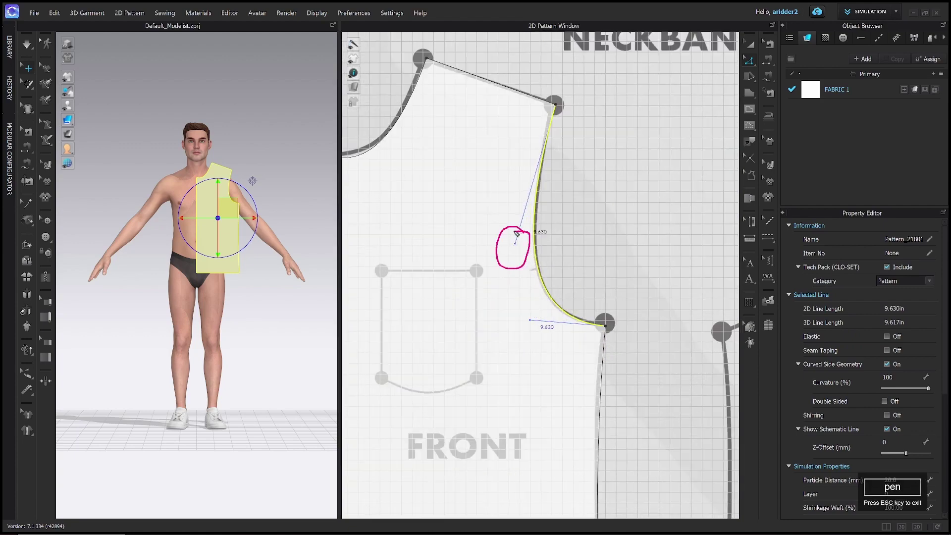
mouse_move(540, 308)
mouse_down()
mouse_move(521, 338)
mouse_move(550, 330)
mouse_move(534, 308)
mouse_up()
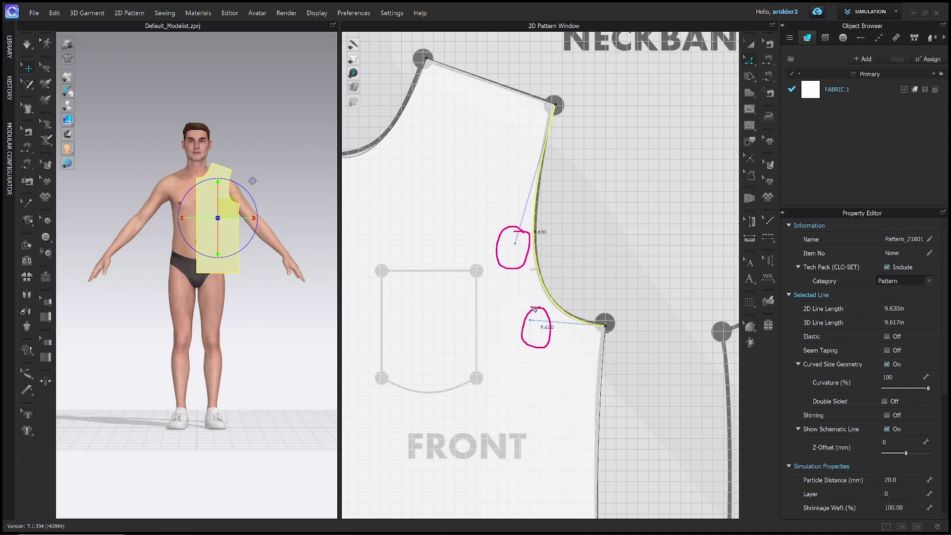
key(Escape)
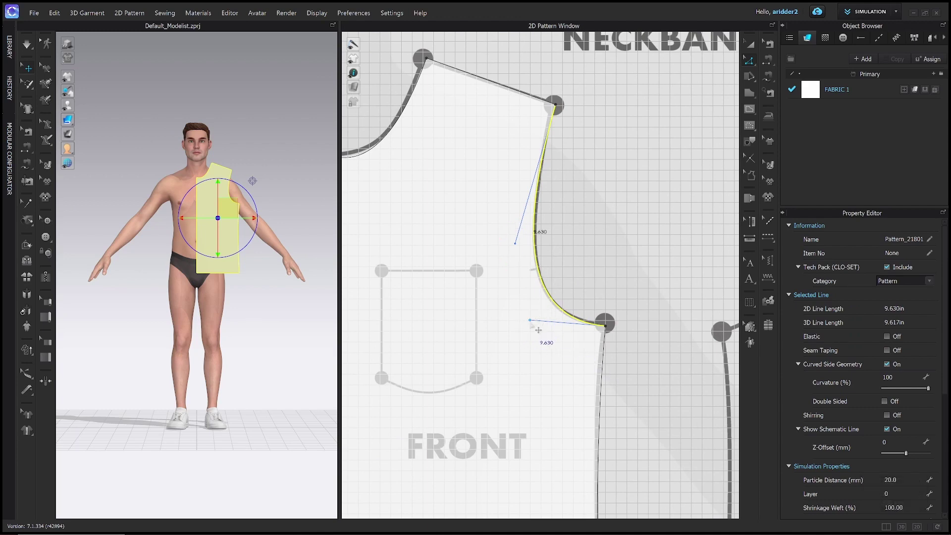
drag(530, 320, 436, 297)
drag(517, 243, 603, 236)
key(ctrl+z)
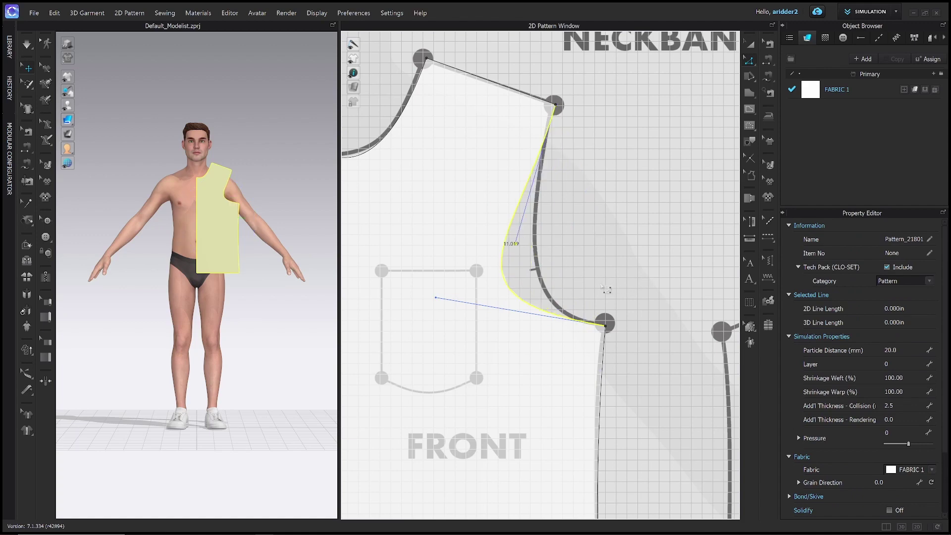
key(ctrl+z)
- Level the front neckline's handle at centre front, then zoom out to the full template
scroll(565, 300, down, 3)
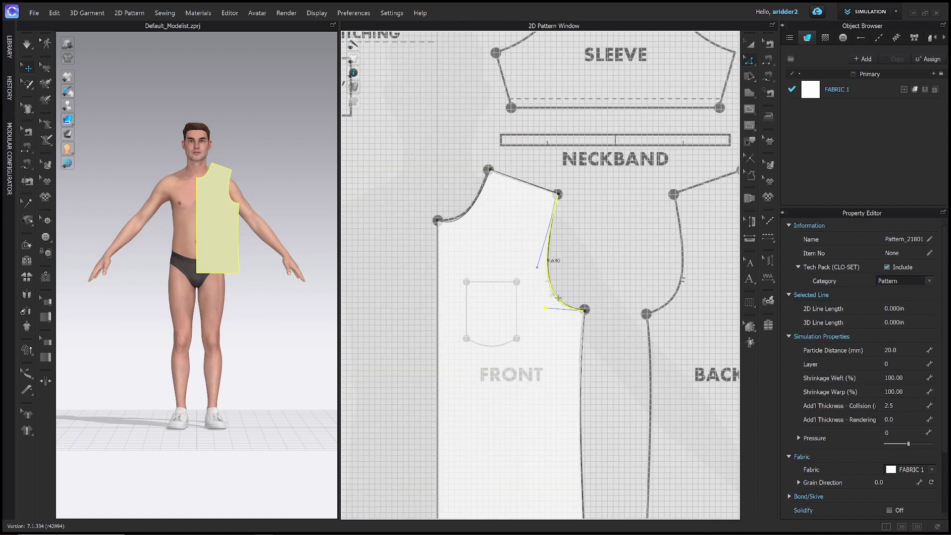
click(459, 219)
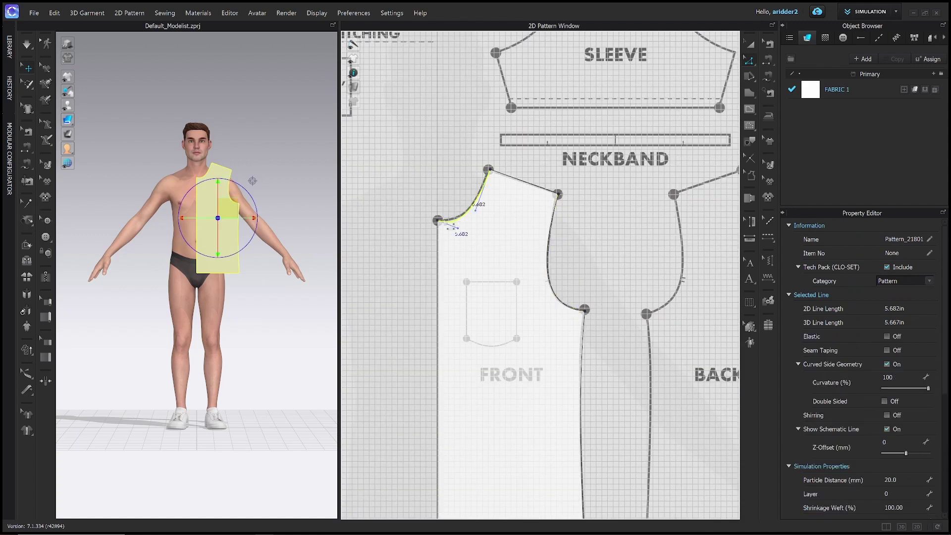
scroll(446, 231, up, 5)
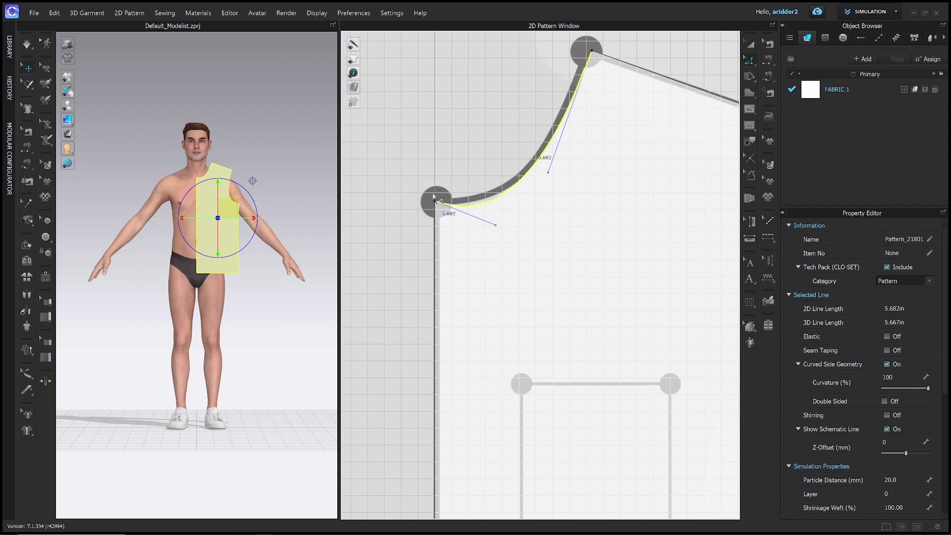
mouse_move(496, 225)
mouse_down()
mouse_move(499, 200)
mouse_move(506, 208)
mouse_up()
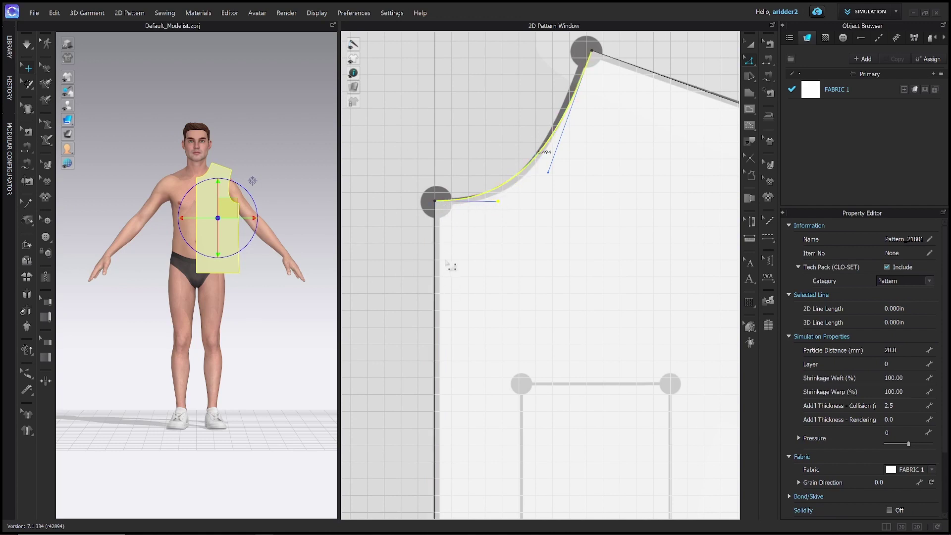
scroll(448, 229, down, 3)
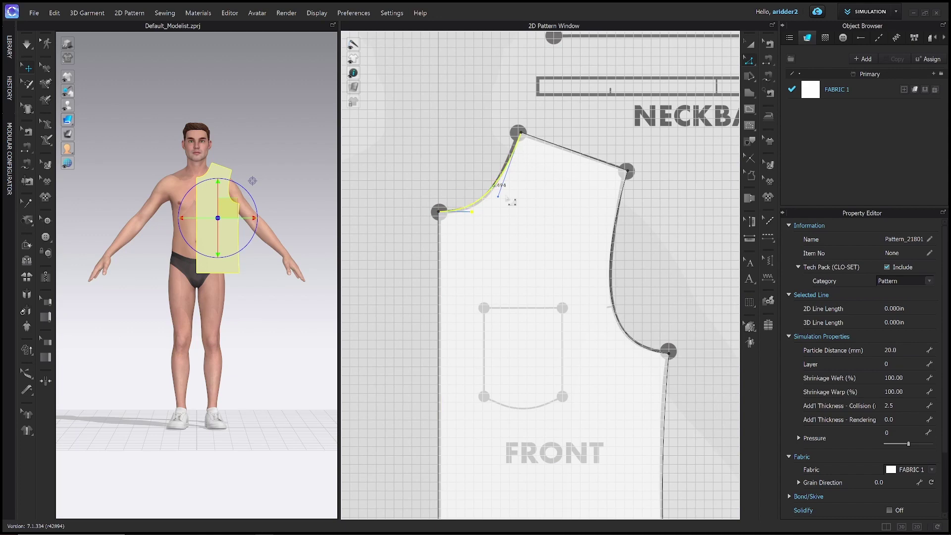
scroll(500, 270, down, 5)
middle_drag(498, 318, 482, 275)
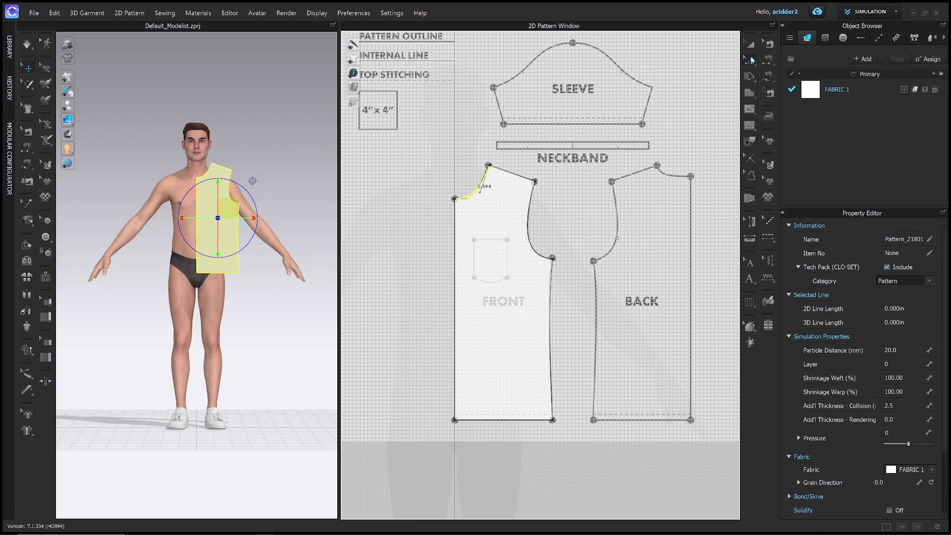
- Unfold the front piece from its centre-front edge with Unfold Symmetric Editing (with Sewing)
click(751, 60)
click(456, 300)
right_click(456, 296)
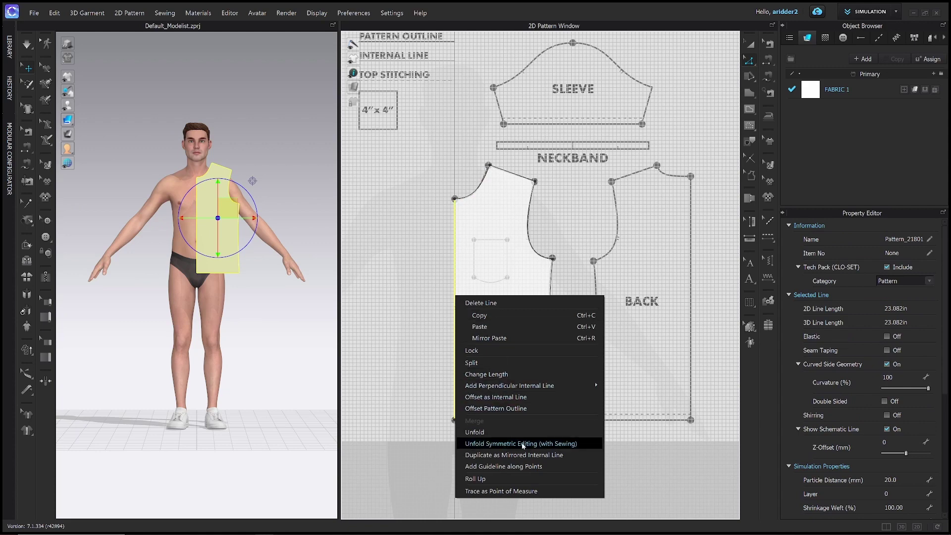
click(567, 445)
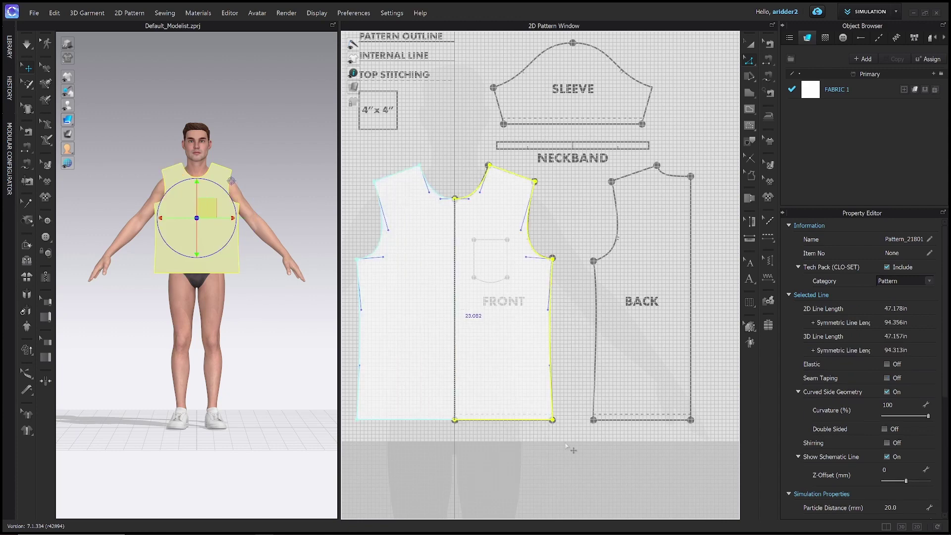
- Refine the front neckline curve to about 5.469 in, leaving centre front horizontally
scroll(451, 354, down, 1)
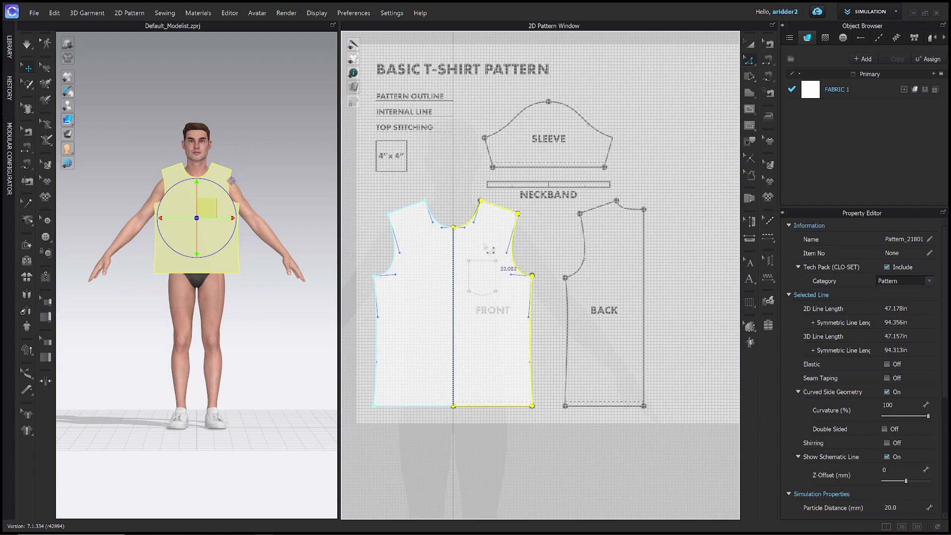
scroll(471, 230, up, 1)
scroll(471, 230, down, 2)
scroll(473, 229, up, 2)
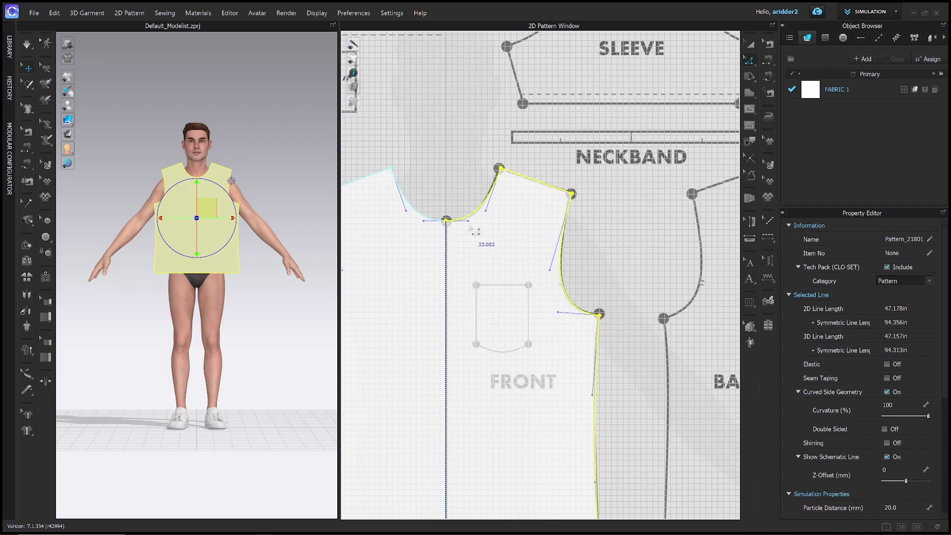
scroll(476, 229, down, 1)
mouse_move(469, 223)
mouse_down()
mouse_move(490, 222)
mouse_move(452, 221)
mouse_up()
scroll(491, 223, up, 3)
scroll(488, 216, down, 2)
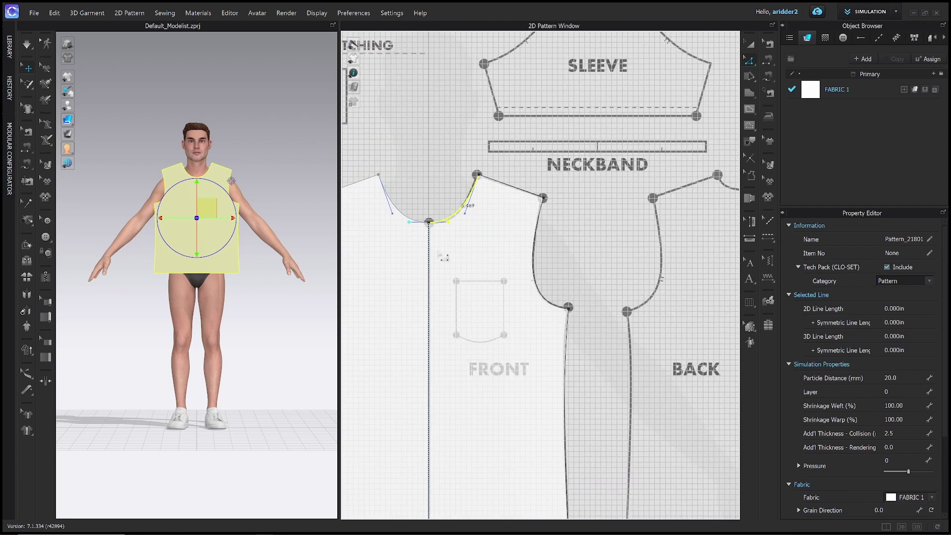
scroll(487, 214, up, 1)
scroll(482, 210, down, 1)
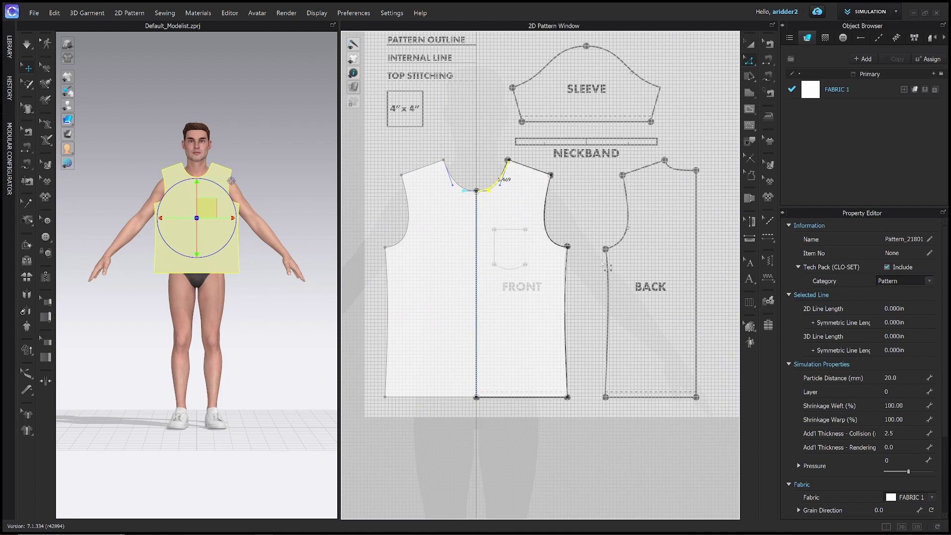
right_drag(530, 192, 560, 220)
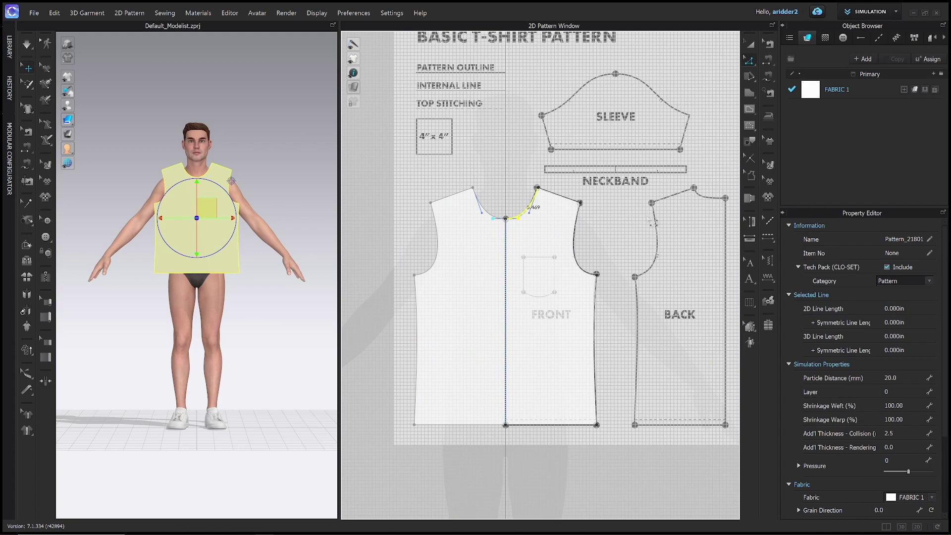
- Select the back piece and curve its neckline and armhole with Edit Curvature (C)
right_drag(653, 222, 495, 234)
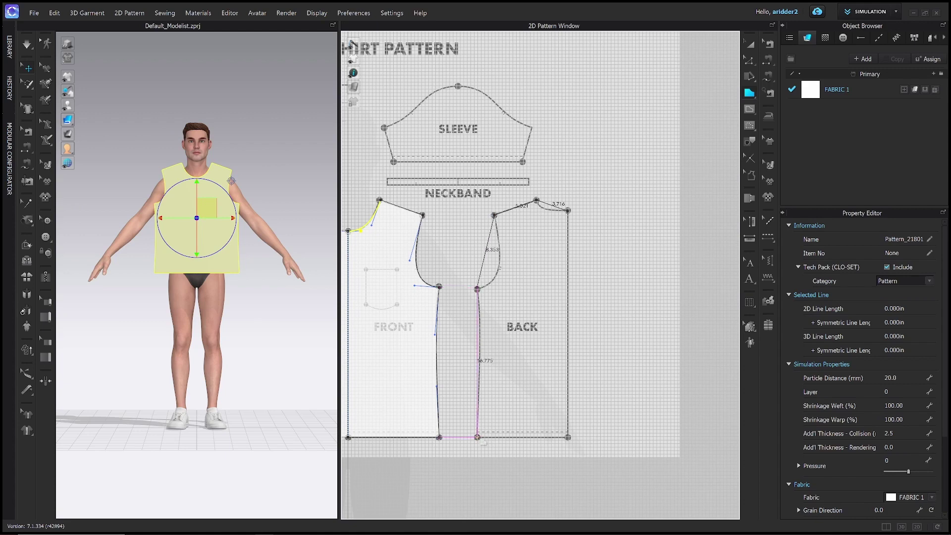
click(573, 213)
key(c)
drag(551, 205, 546, 208)
drag(489, 258, 504, 270)
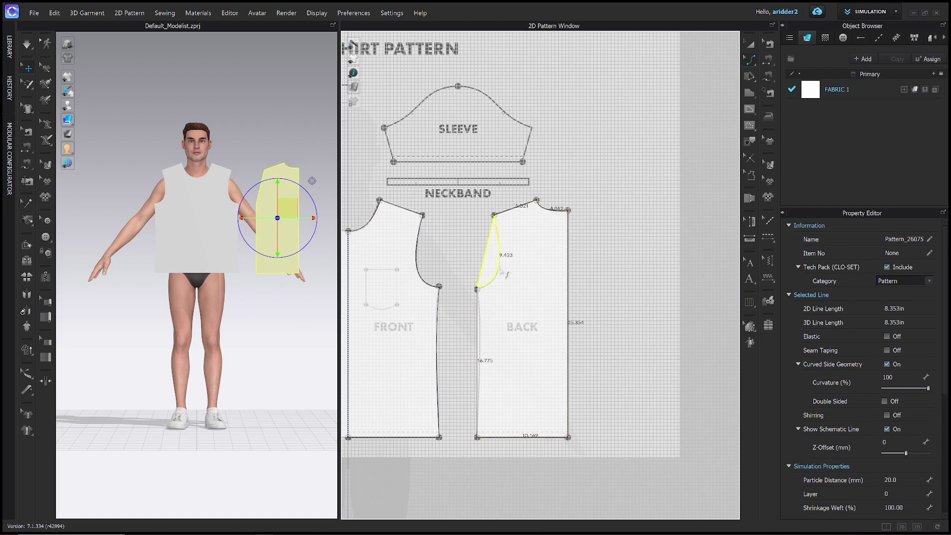
click(480, 339)
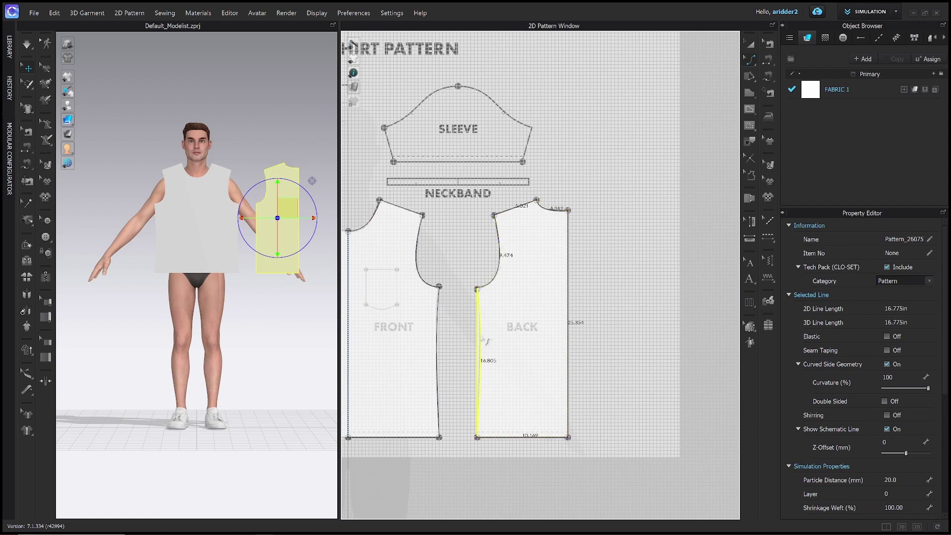
click(568, 325)
- Unfold the back piece along its centre edge with Unfold Symmetric Editing (with Sewing), then deselect it
right_click(569, 322)
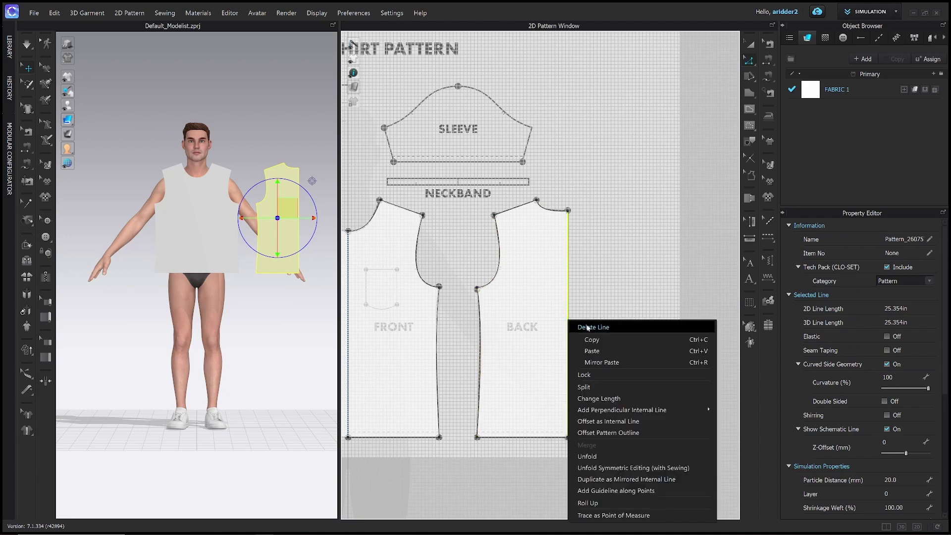
click(608, 468)
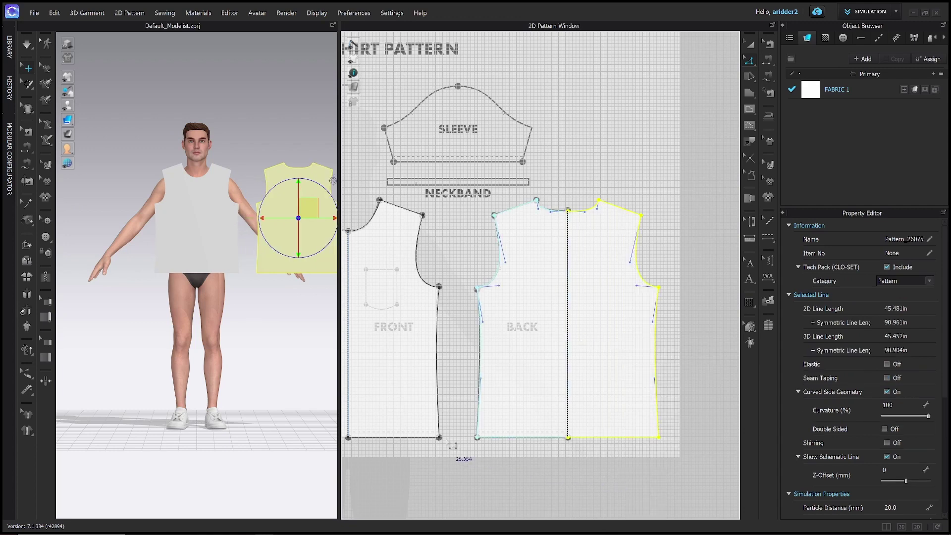
scroll(428, 342, down, 4)
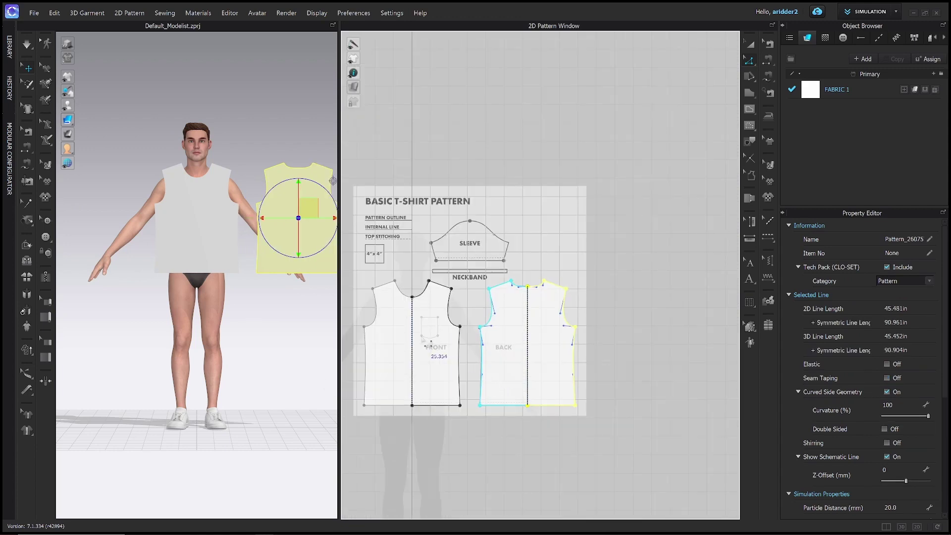
middle_drag(210, 323, 190, 335)
right_drag(163, 325, 171, 325)
scroll(173, 329, down, 3)
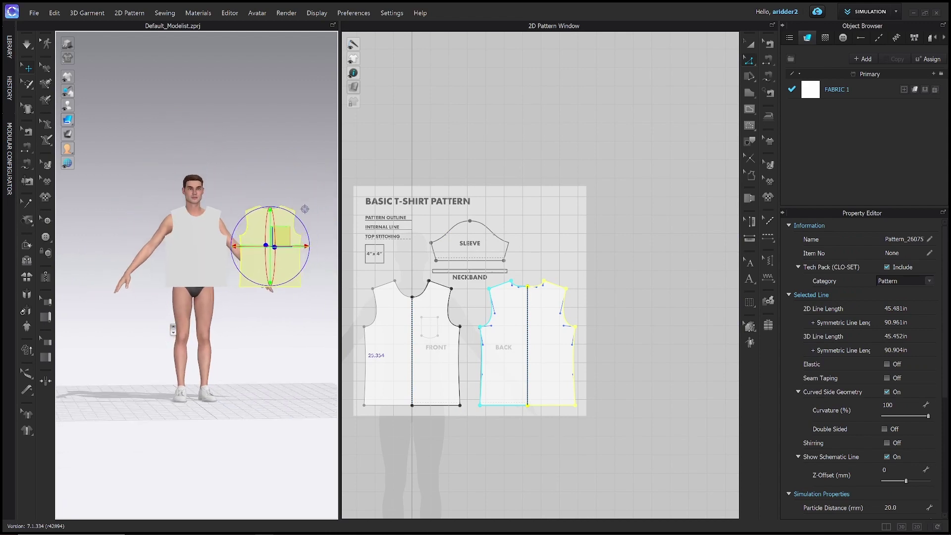
middle_drag(173, 329, 185, 333)
click(160, 331)
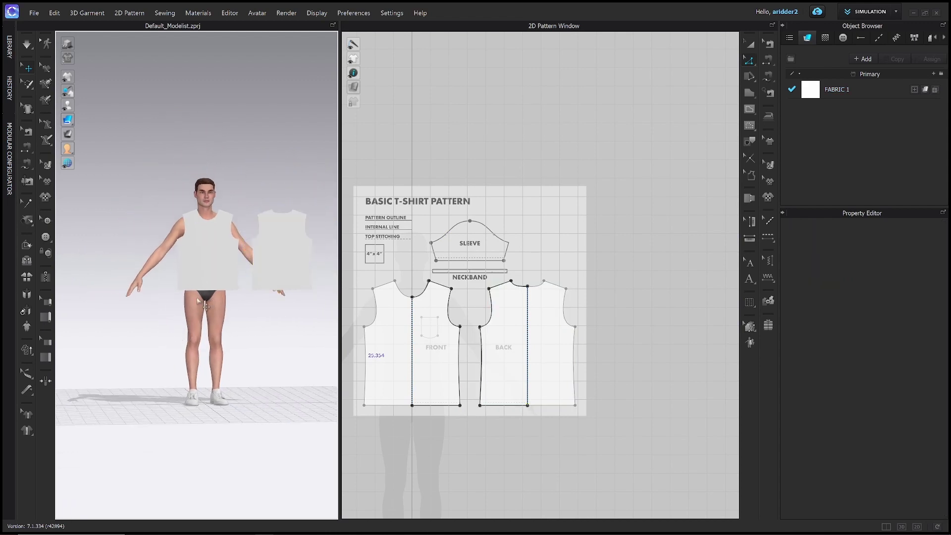
- Test-simulate the shirt pieces, undo the drop, and begin shifting the front piece right
key(space)
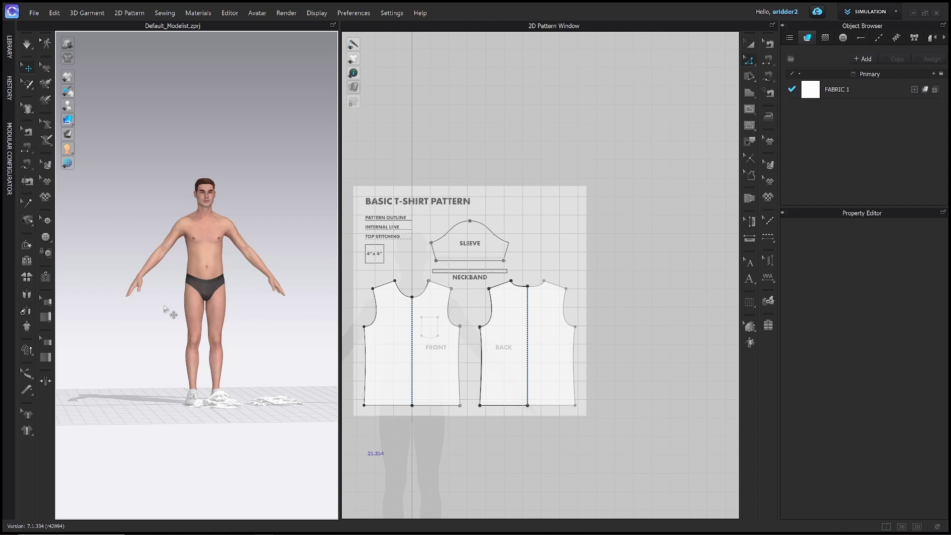
key(ctrl+z)
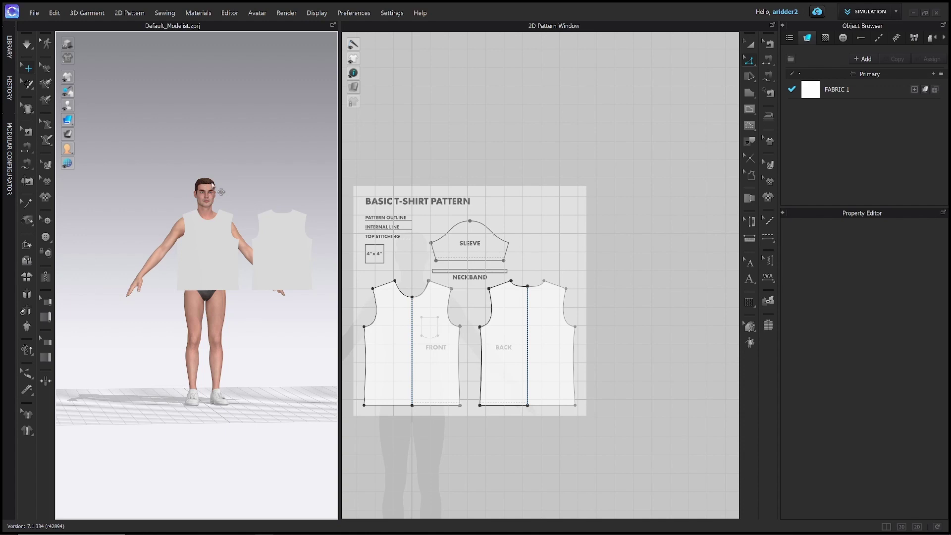
middle_drag(230, 173, 220, 193)
drag(199, 268, 219, 265)
right_drag(206, 202, 235, 228)
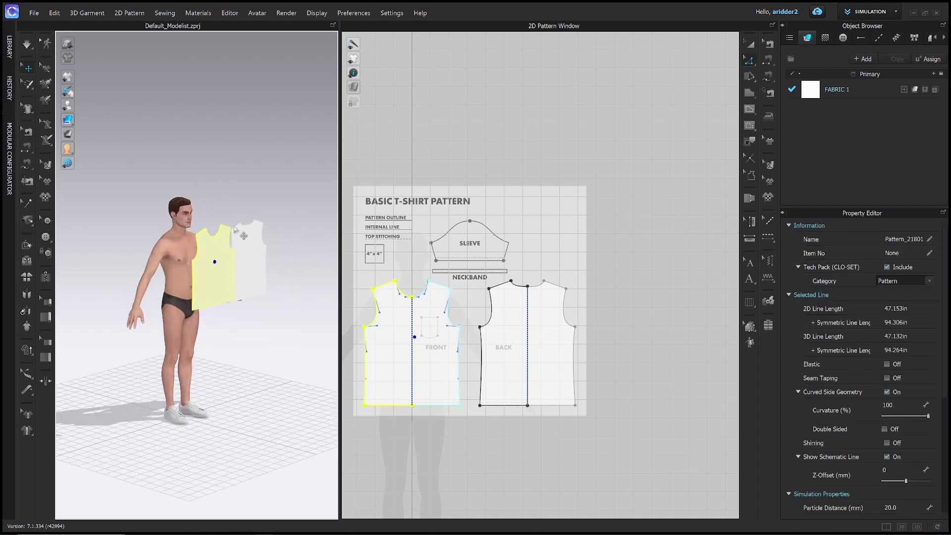
drag(213, 256, 223, 266)
- Reposition the front piece beside the avatar and show its arrangement points with Shift+F
click(217, 261)
click(253, 325)
click(224, 289)
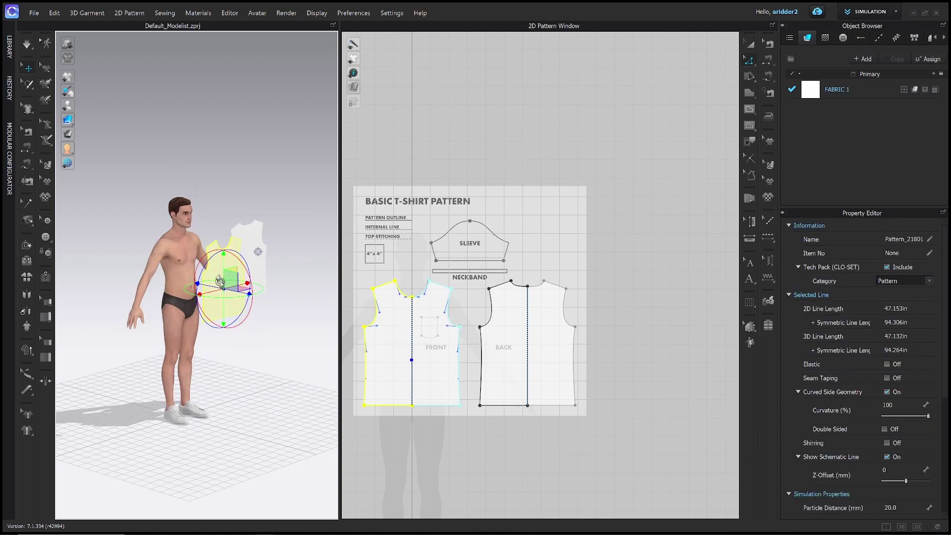
drag(241, 290, 265, 303)
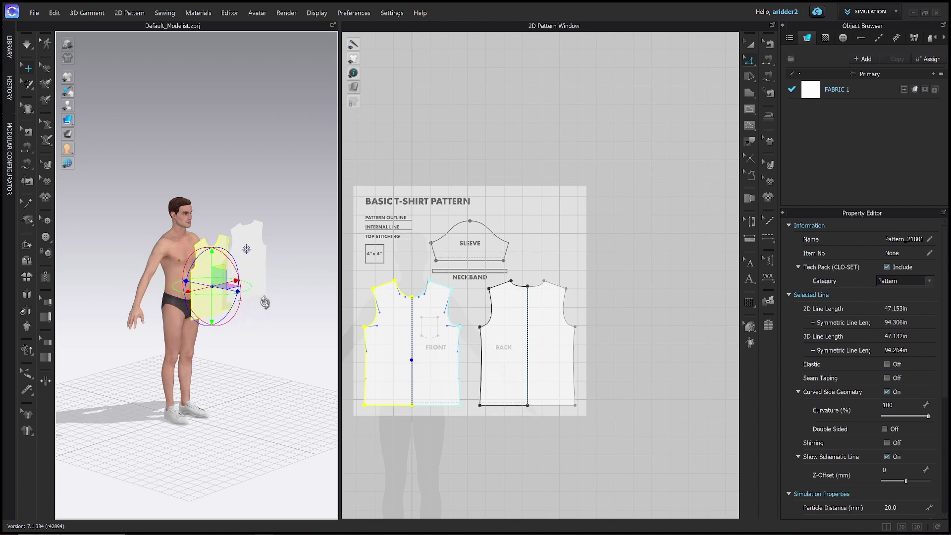
key(2)
drag(205, 257, 178, 271)
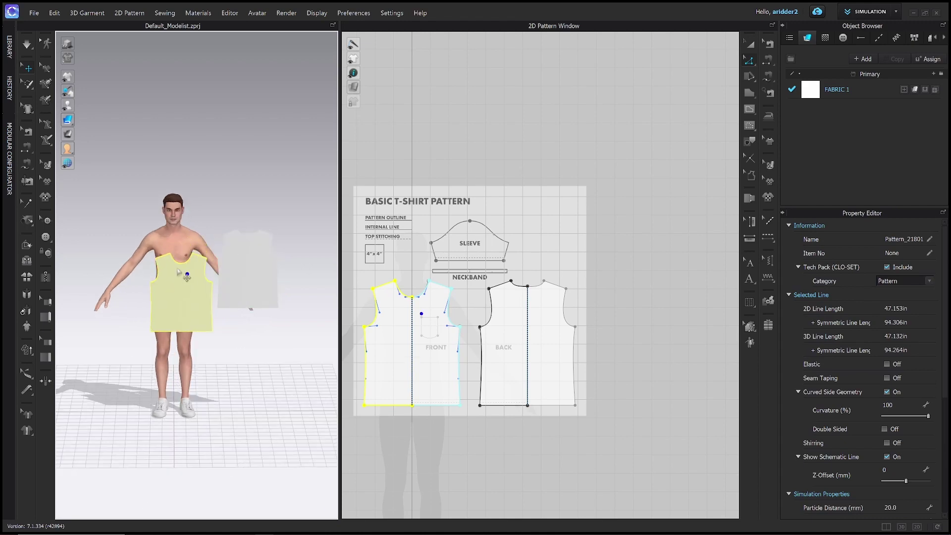
right_drag(178, 271, 206, 279)
drag(204, 309, 222, 303)
right_drag(222, 304, 256, 323)
click(255, 323)
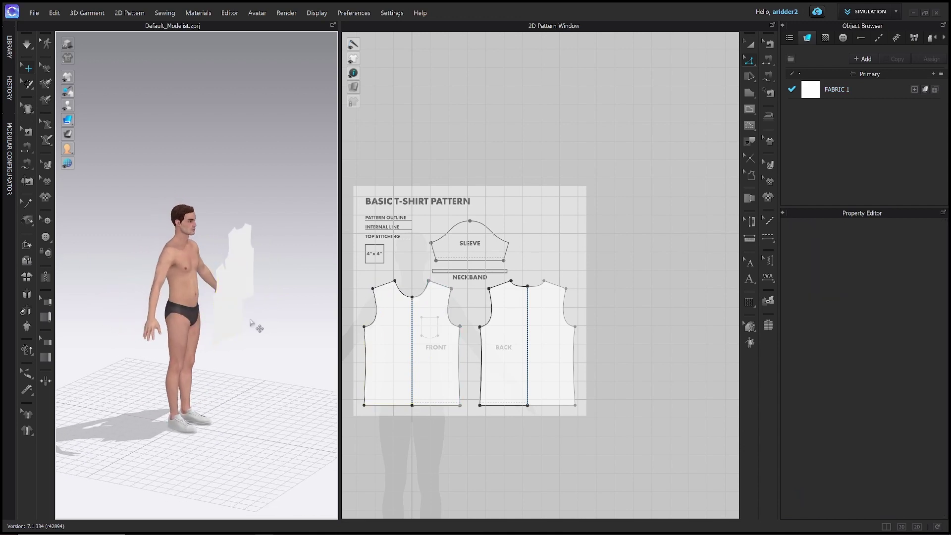
key(shift+f)
- Move both pieces beside the avatar and place the front piece on its chest arrangement point
drag(232, 274, 263, 250)
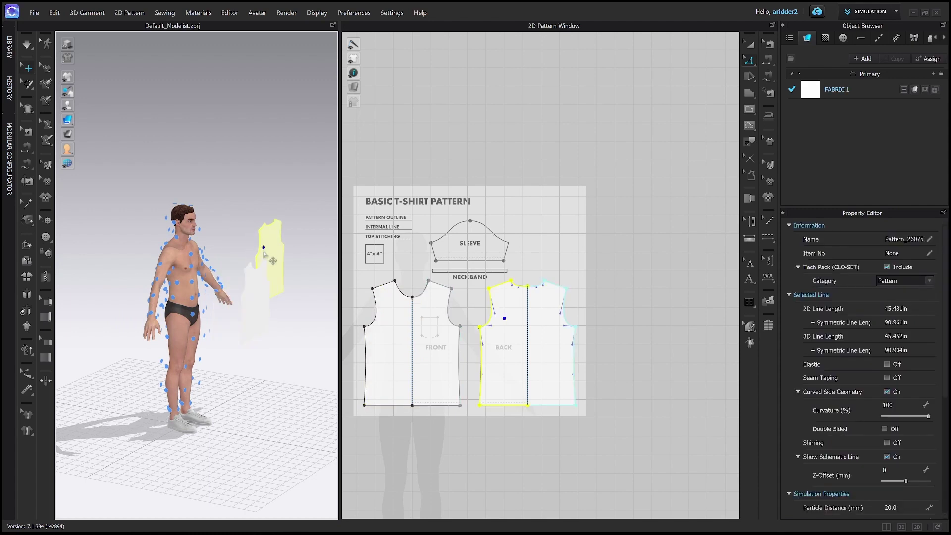
right_drag(269, 281, 252, 281)
click(247, 298)
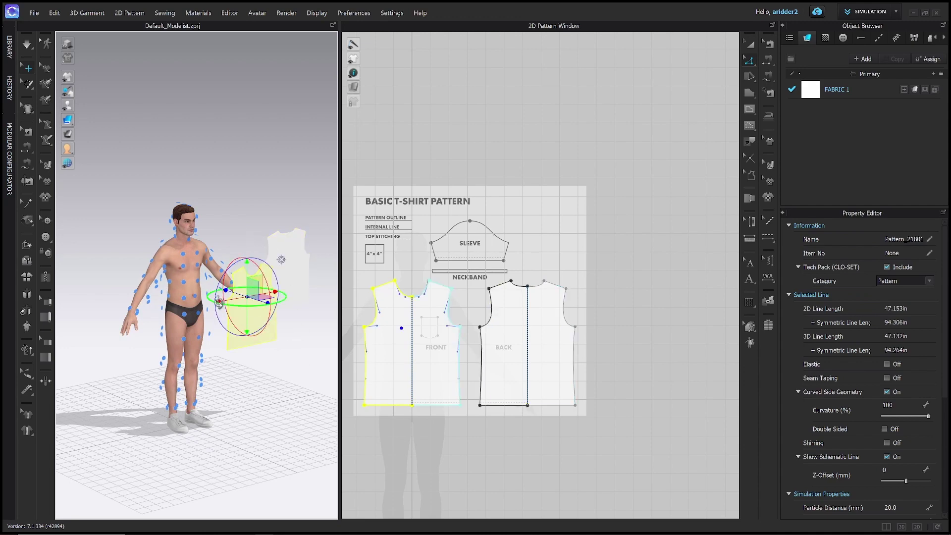
right_drag(225, 284, 188, 278)
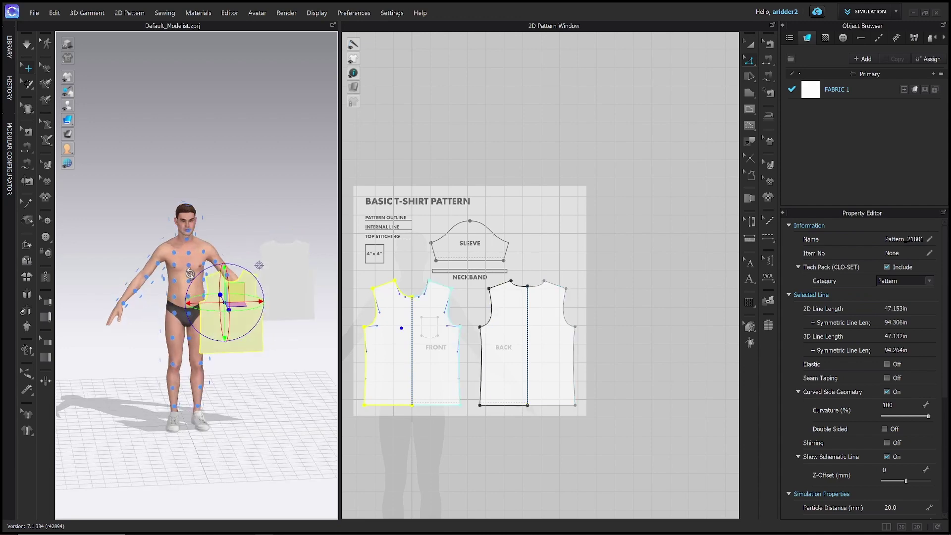
click(190, 283)
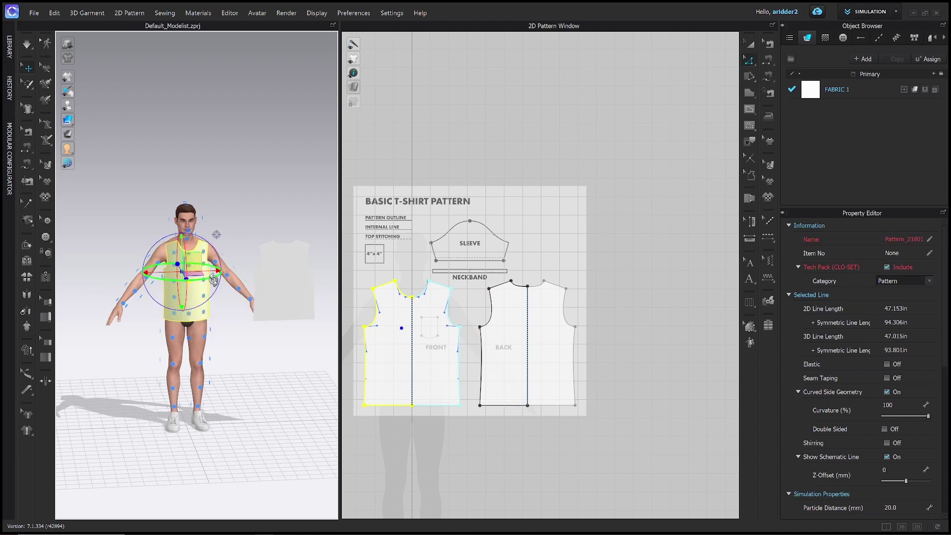
- Place the back piece on the arrangement point on the avatar's back
right_drag(254, 327, 269, 319)
click(276, 284)
right_drag(99, 242, 307, 272)
click(199, 266)
middle_drag(308, 272, 263, 249)
mouse_move(263, 248)
right_down()
mouse_move(283, 236)
mouse_move(266, 240)
mouse_move(283, 240)
mouse_move(266, 240)
mouse_move(276, 247)
right_up()
- Test-simulate the placed panels, stop, undo, and deselect the back piece
key(space)
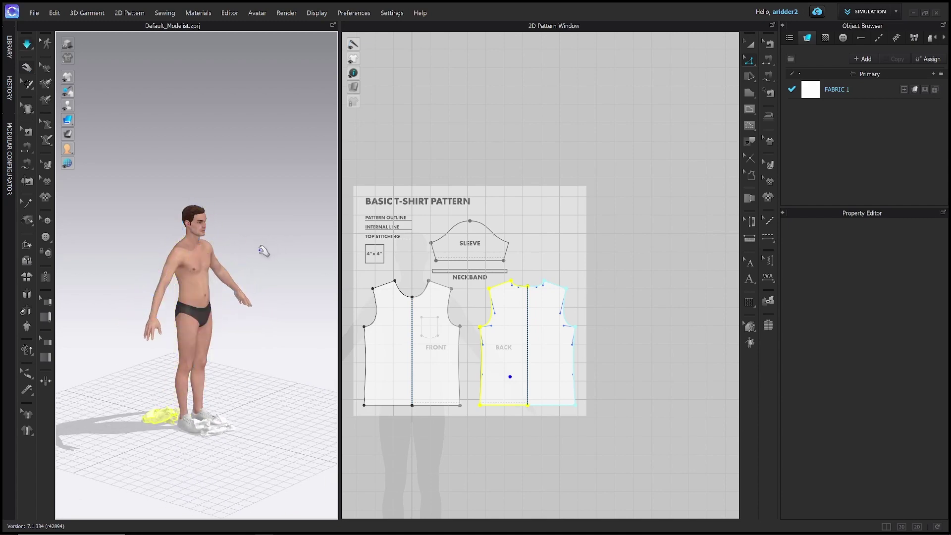
key(space)
key(ctrl+z)
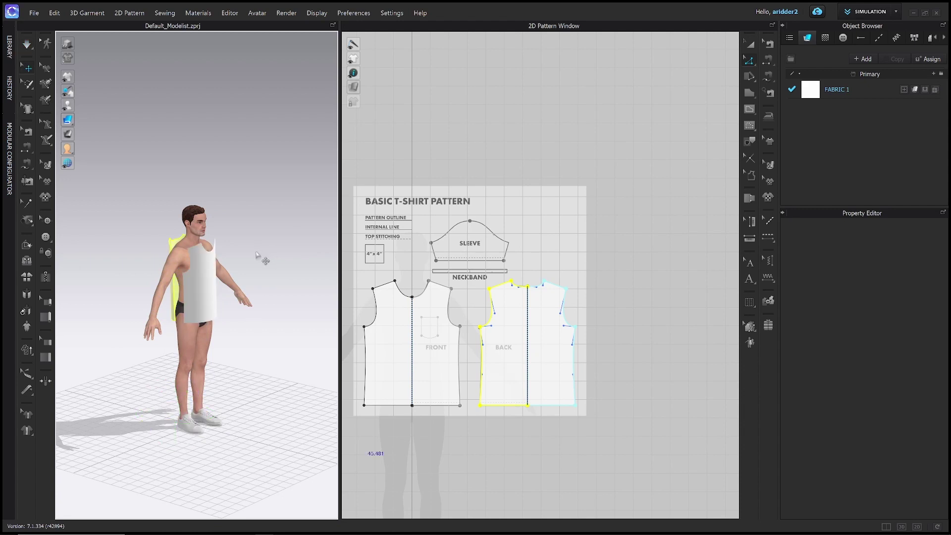
right_drag(259, 227, 246, 255)
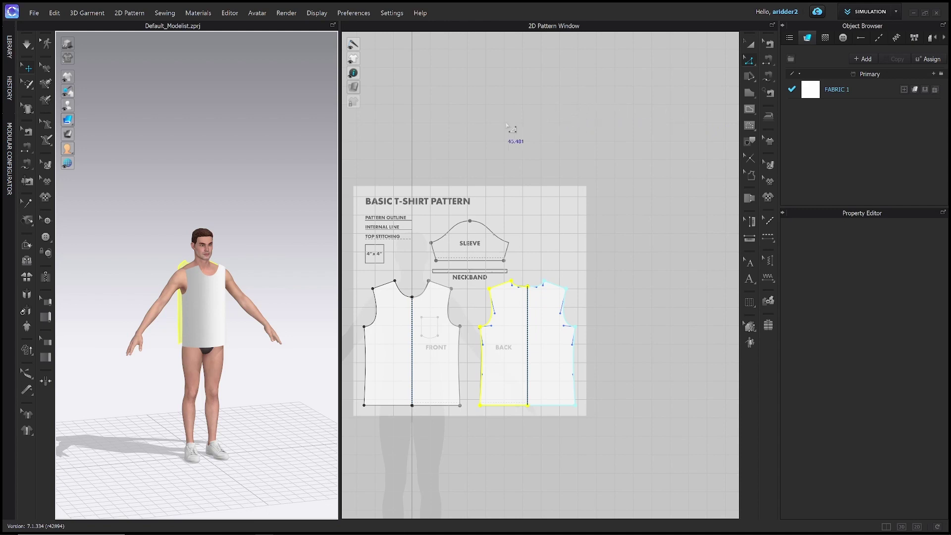
click(768, 95)
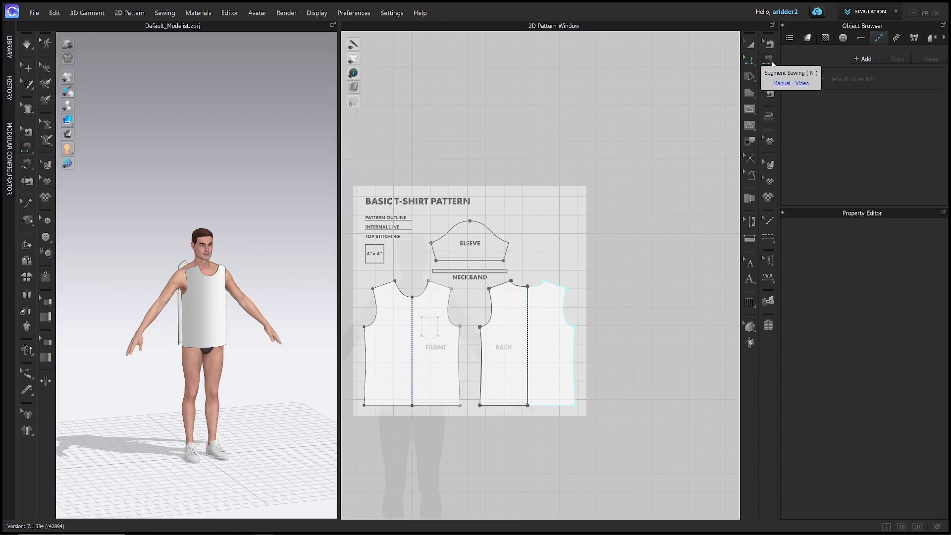
click(769, 61)
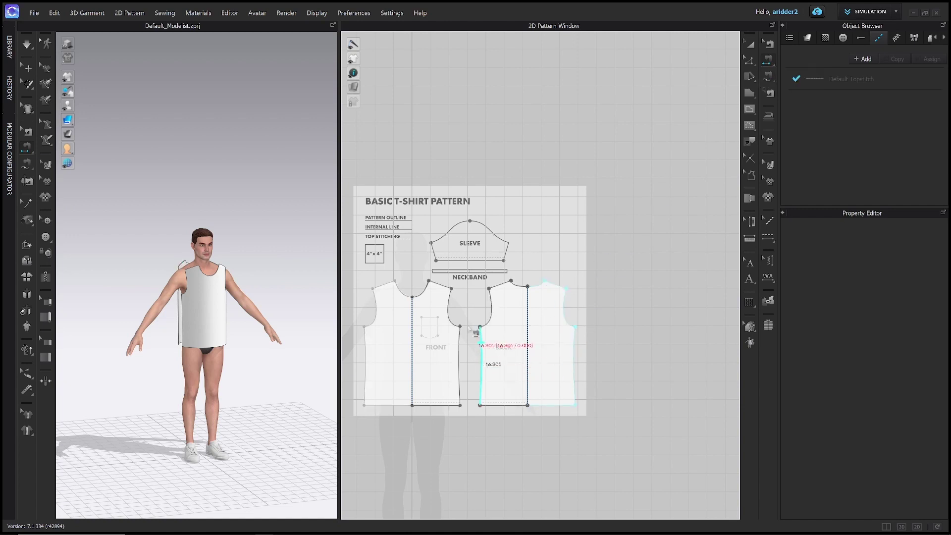
right_drag(330, 369, 257, 363)
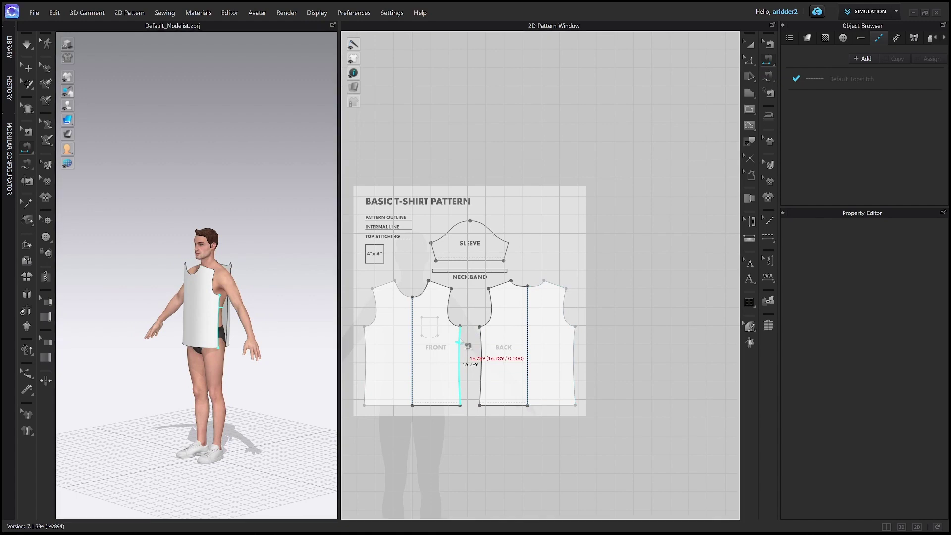
click(480, 342)
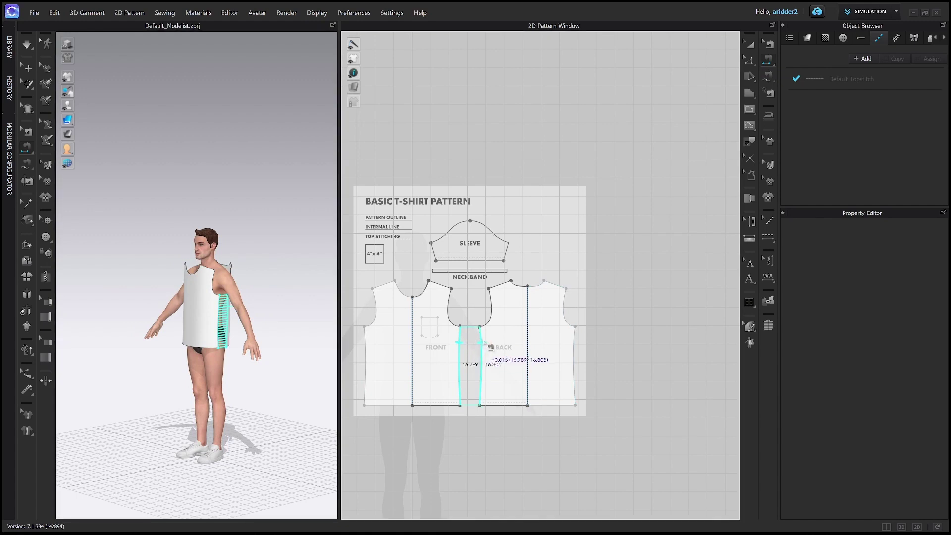
click(490, 347)
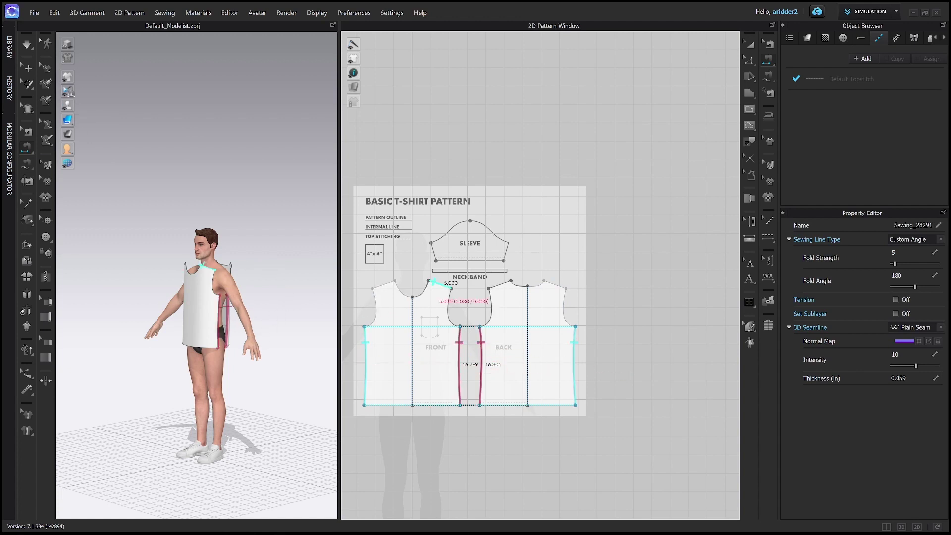
mouse_move(64, 80)
click(168, 78)
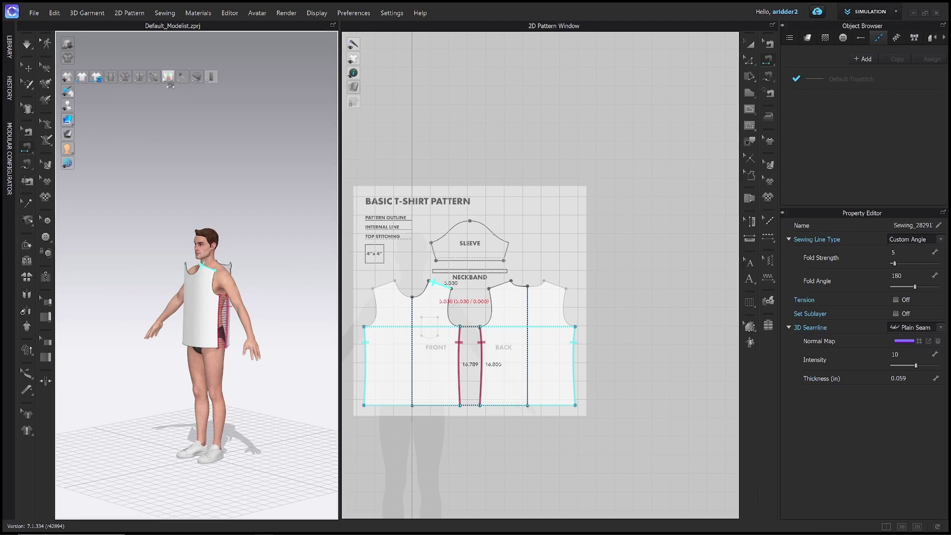
scroll(222, 280, up, 5)
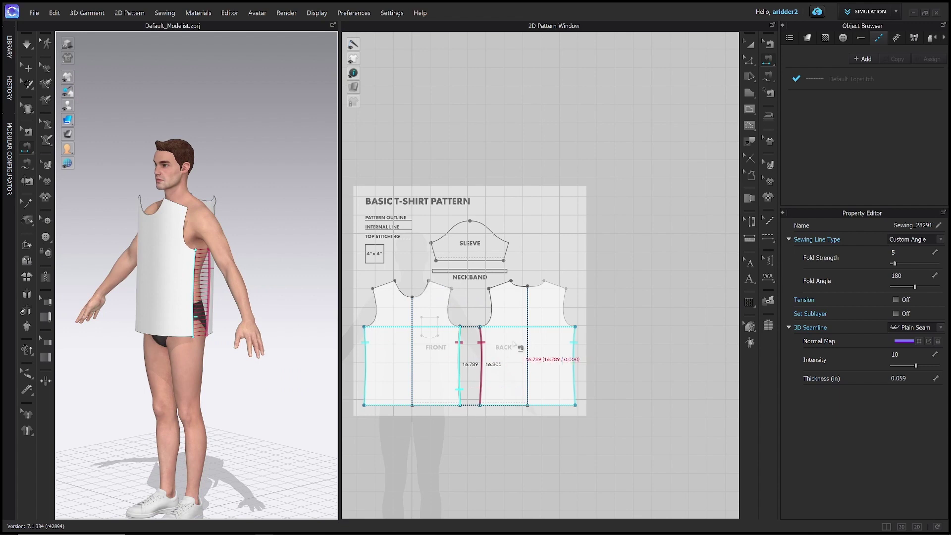
key(Delete)
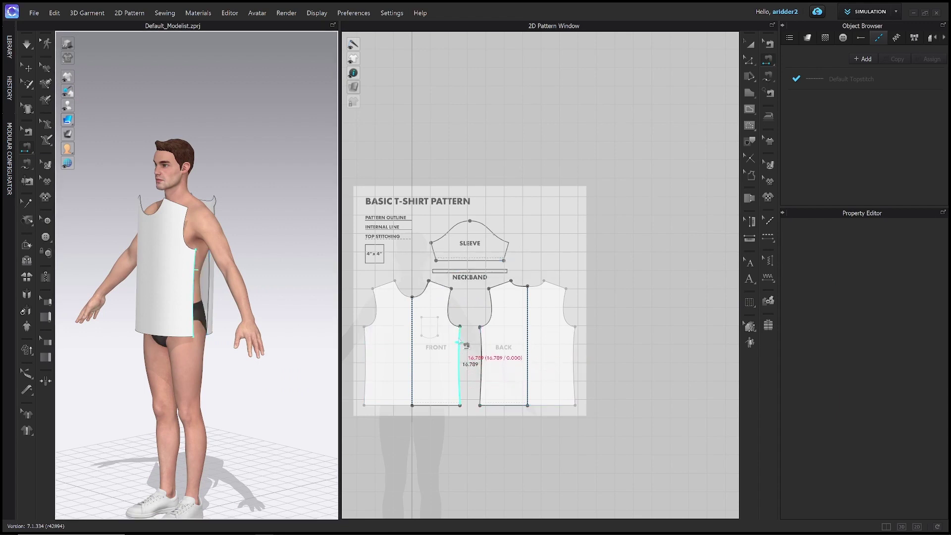
scroll(466, 345, up, 3)
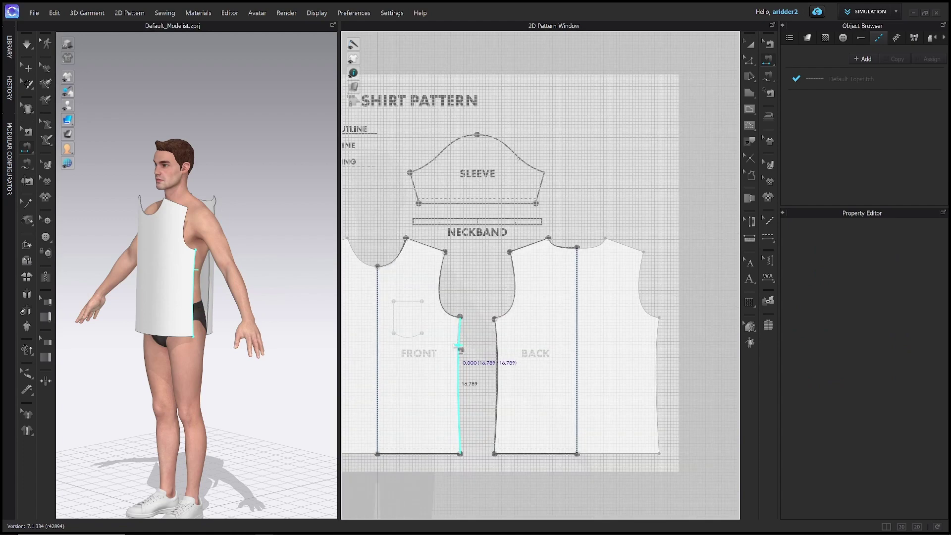
- Sew the front side seam to the back side seam and test it with a simulation, then undo
click(497, 389)
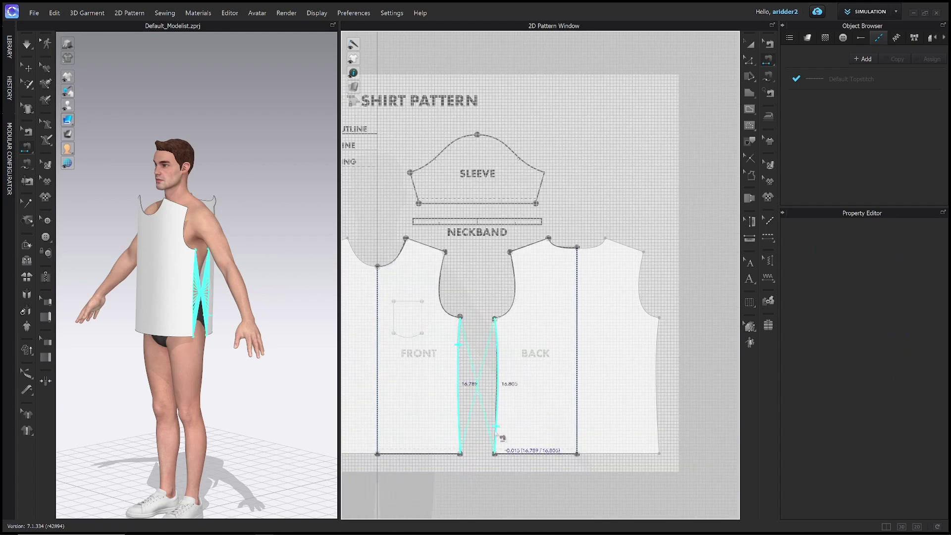
click(497, 436)
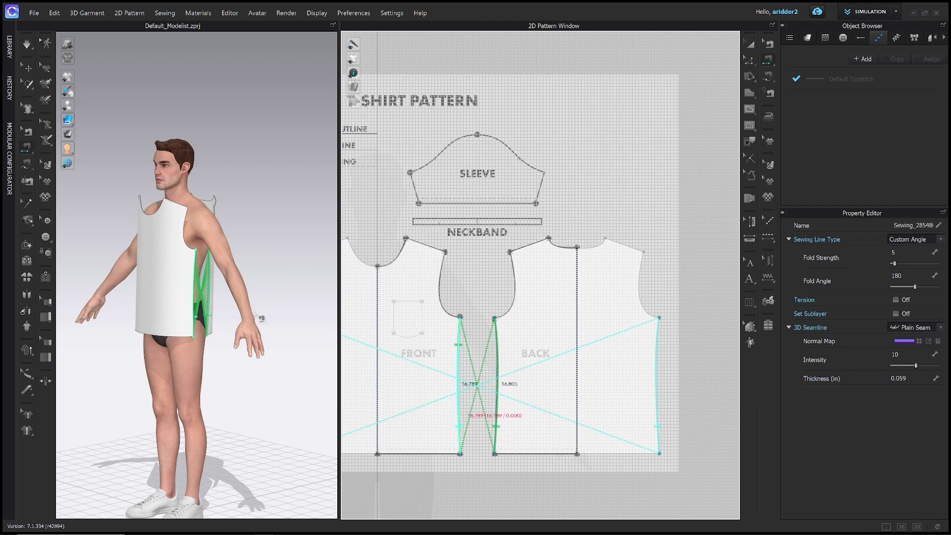
key(space)
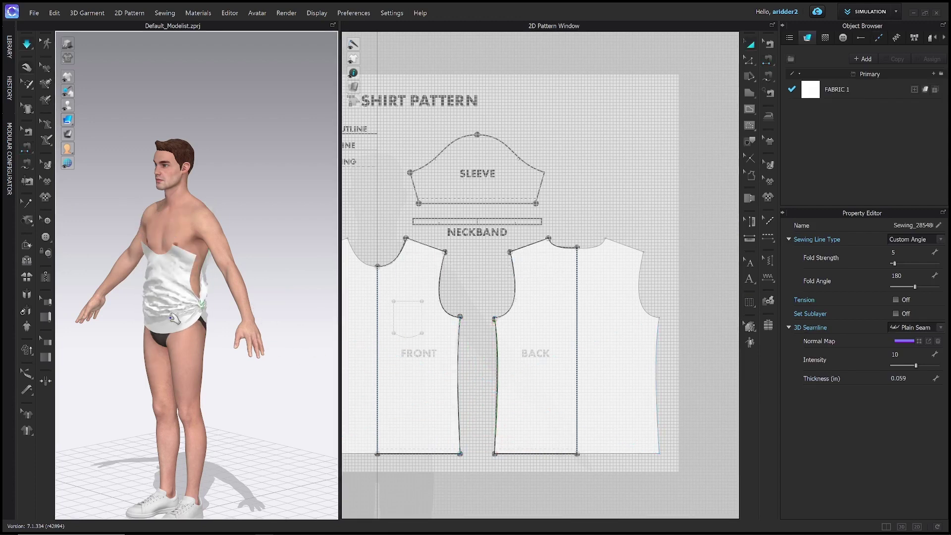
key(n)
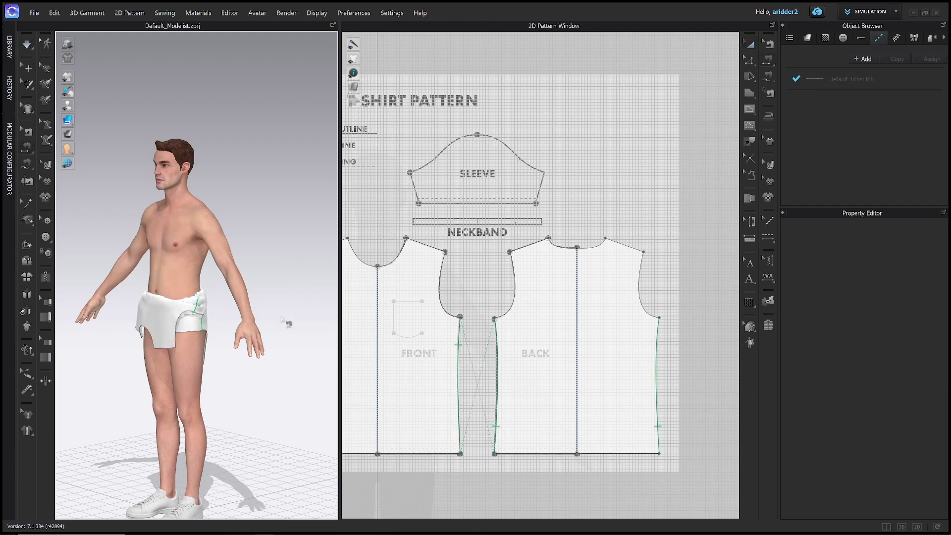
key(ctrl+z)
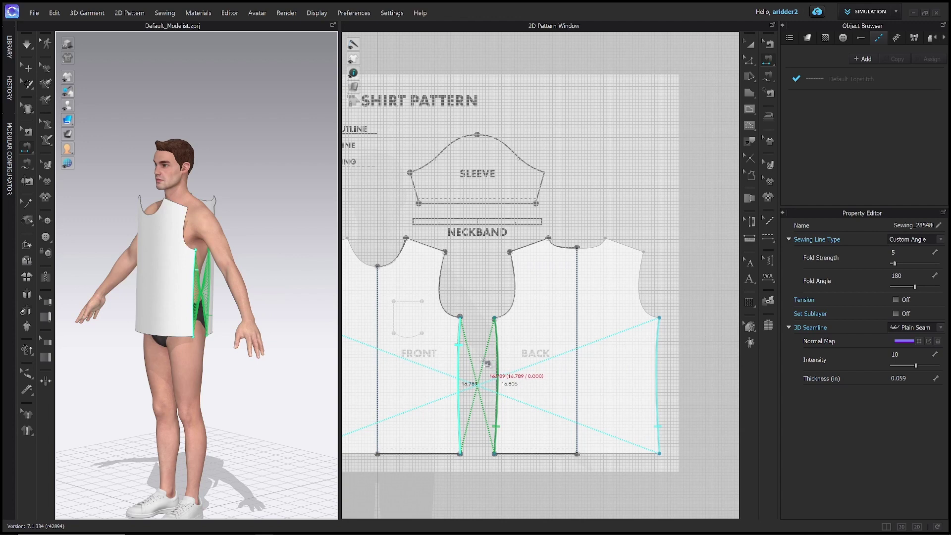
- Apply Reverse Sewing to the crossed side seam so it runs straight across
click(485, 336)
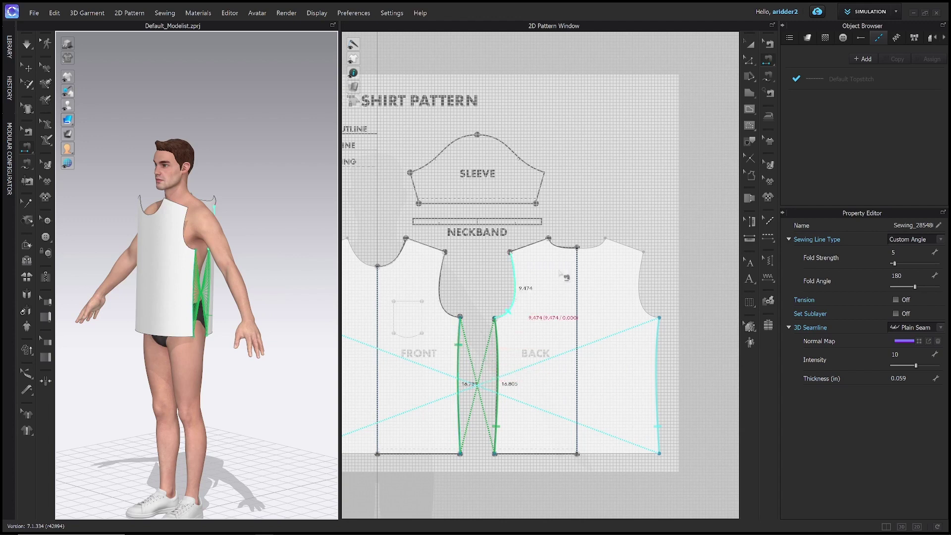
click(770, 44)
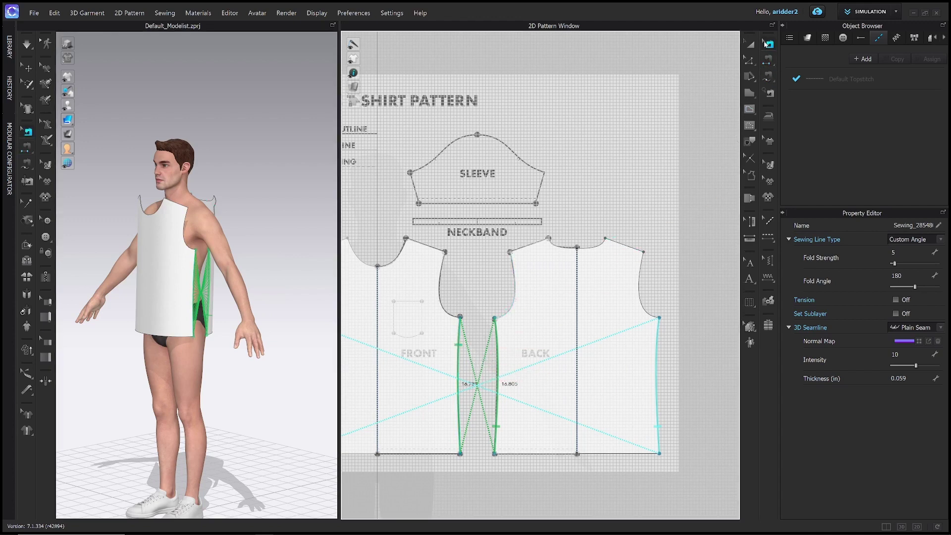
right_click(459, 369)
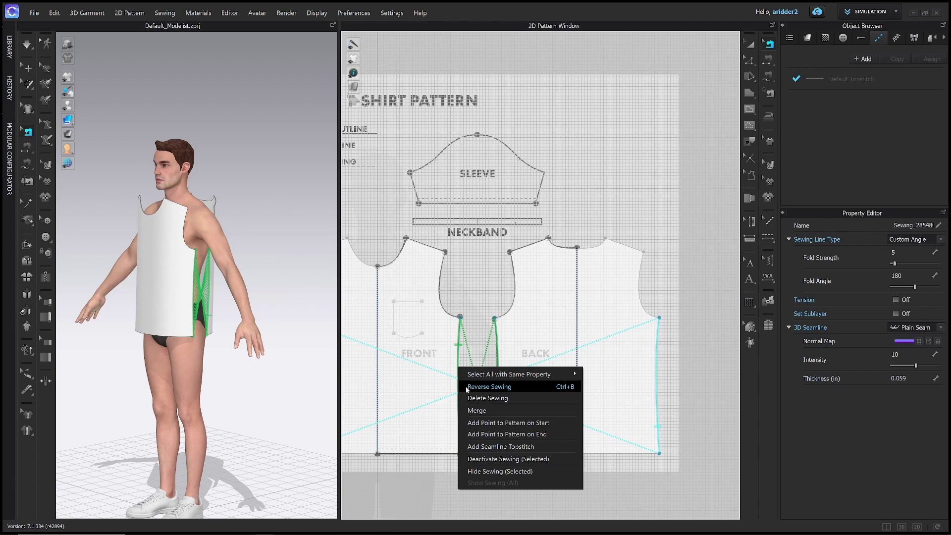
click(489, 386)
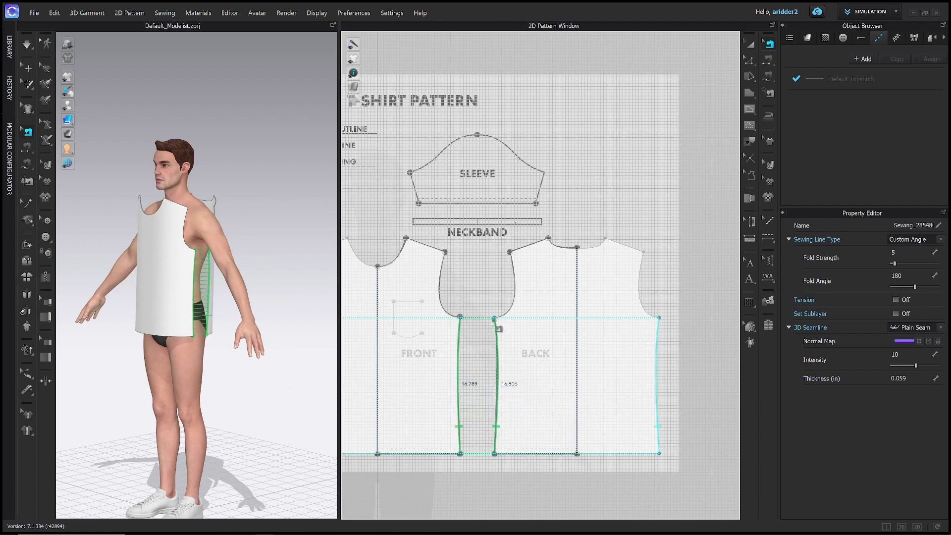
scroll(263, 280, down, 1)
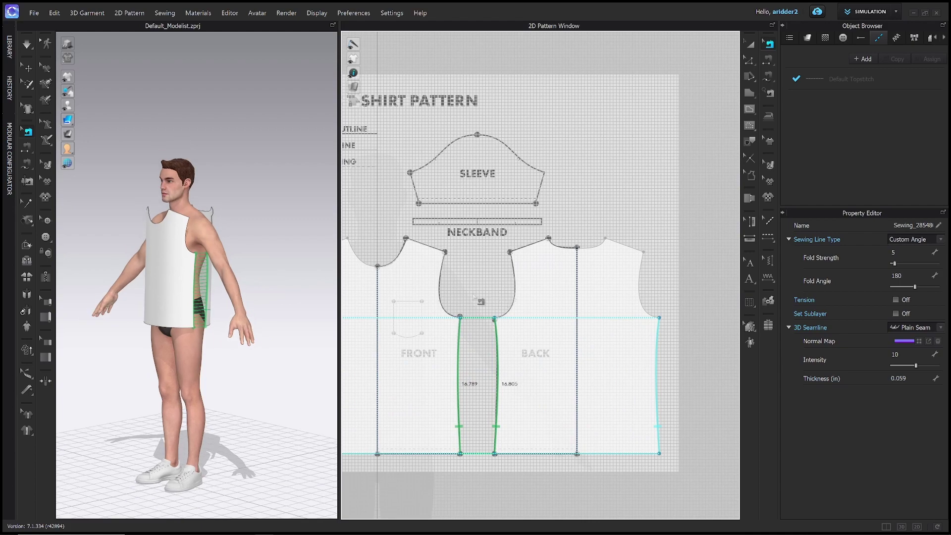
scroll(443, 252, down, 3)
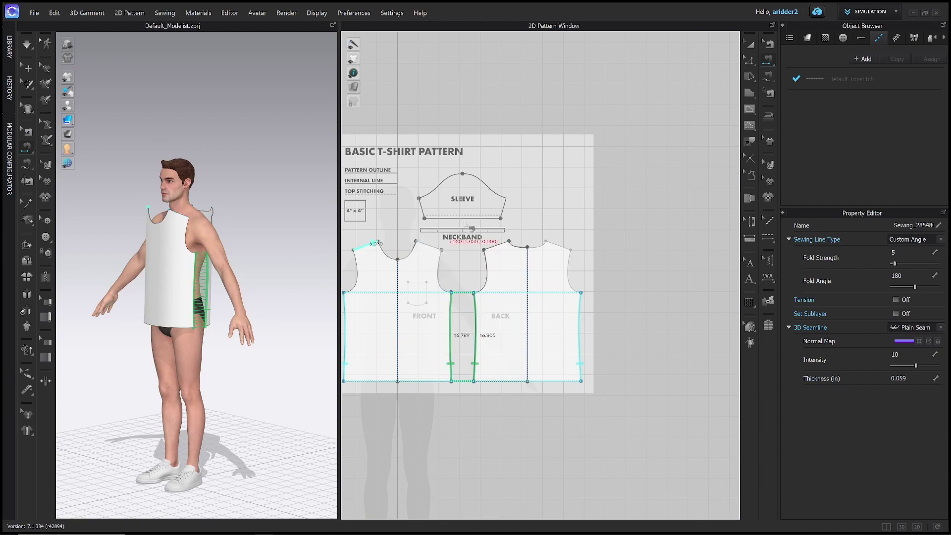
- Segment-sew the front shoulder to the back shoulder and simulate so the panels drape on the avatar
mouse_move(291, 228)
right_down()
mouse_move(308, 229)
mouse_move(283, 229)
right_up()
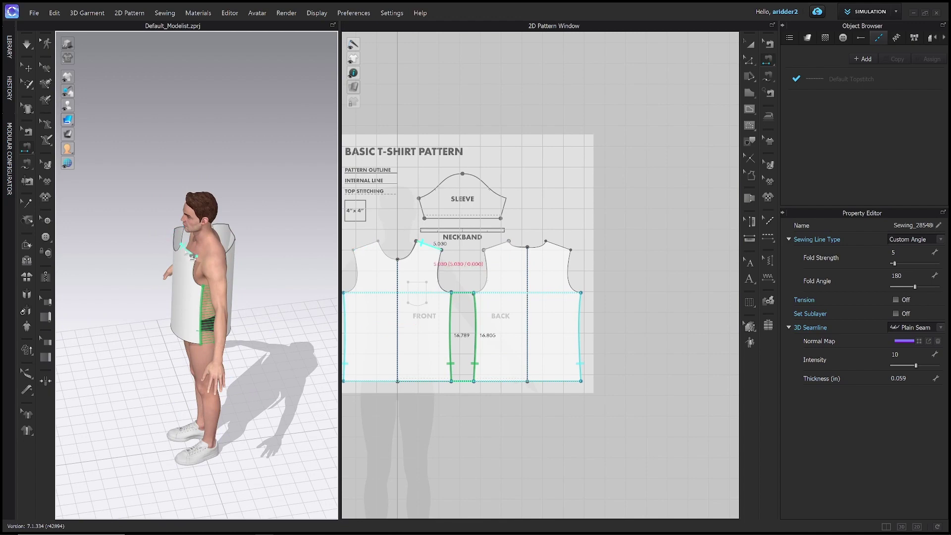
click(185, 248)
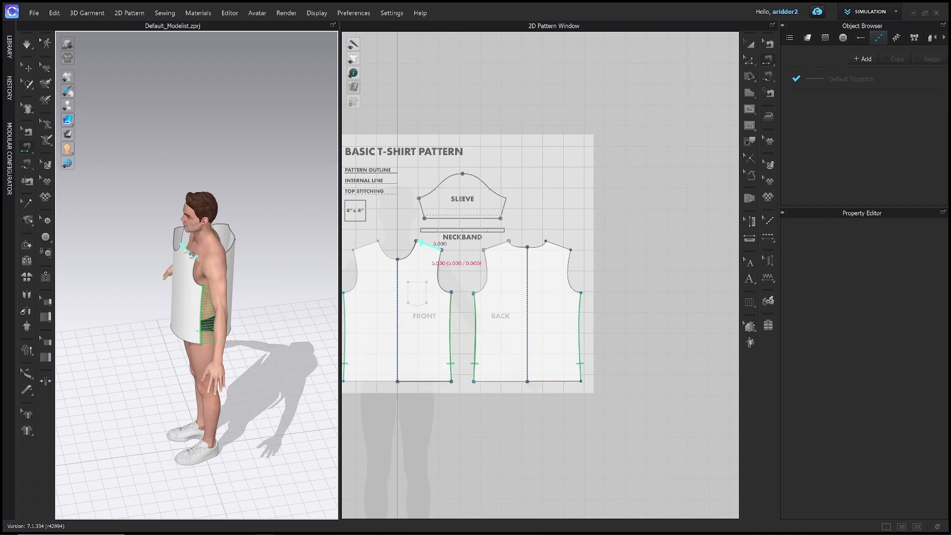
click(236, 245)
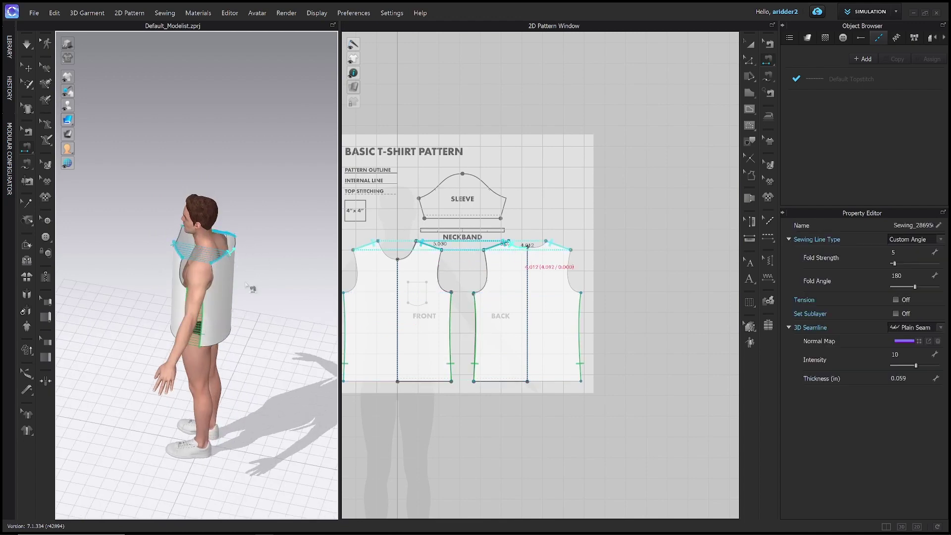
right_drag(251, 288, 293, 265)
right_drag(426, 306, 467, 310)
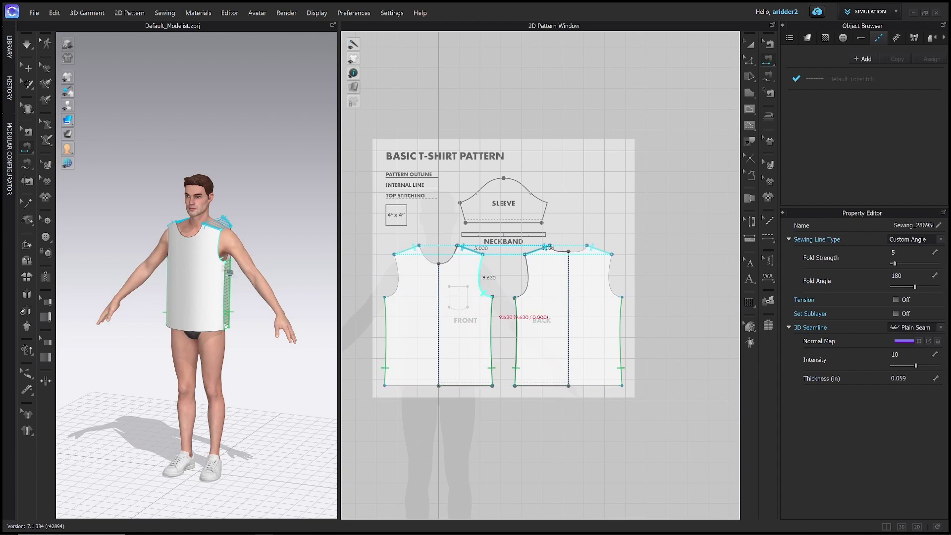
key(space)
right_drag(251, 291, 286, 286)
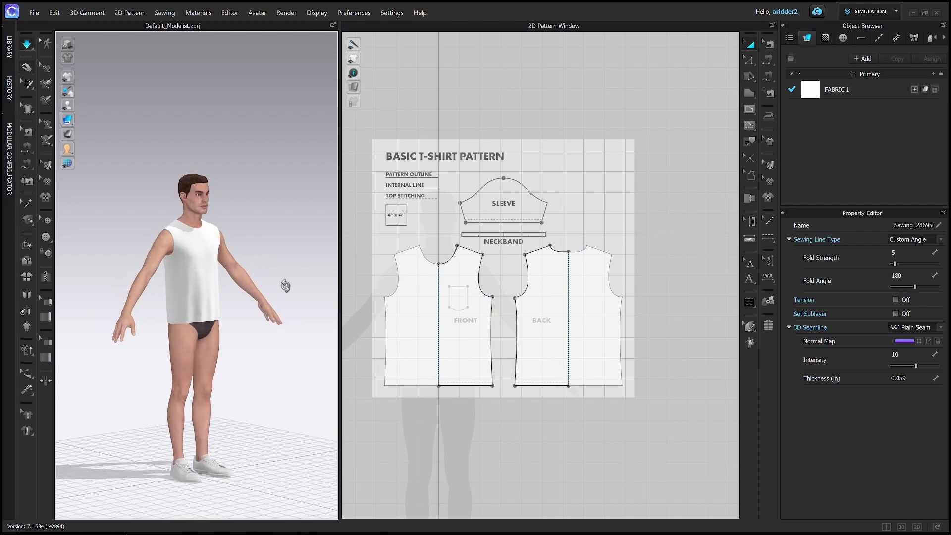
- Pull the front panel out in front of the avatar and re-simulate so the top hangs evenly
click(221, 284)
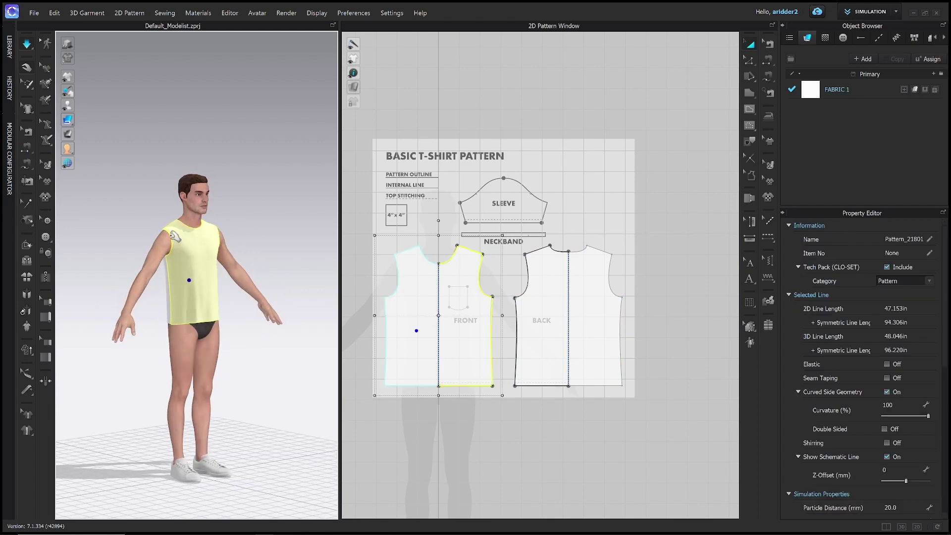
right_drag(221, 232, 196, 243)
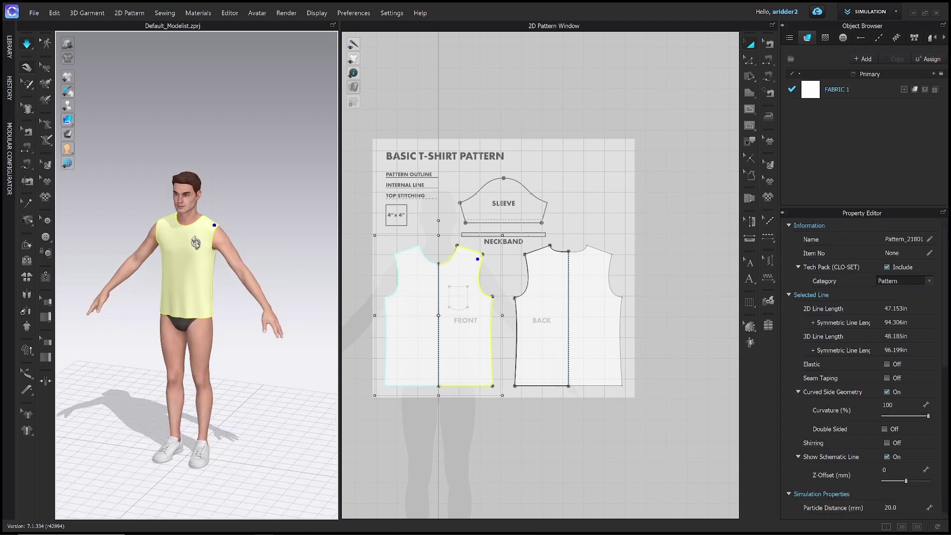
right_drag(240, 274, 207, 282)
key(n)
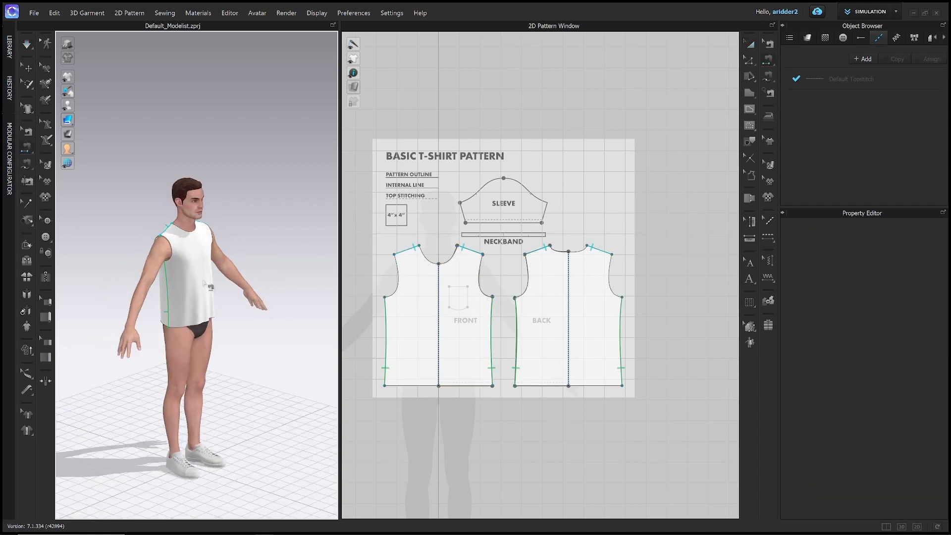
key(a)
drag(192, 278, 215, 285)
right_drag(215, 285, 223, 285)
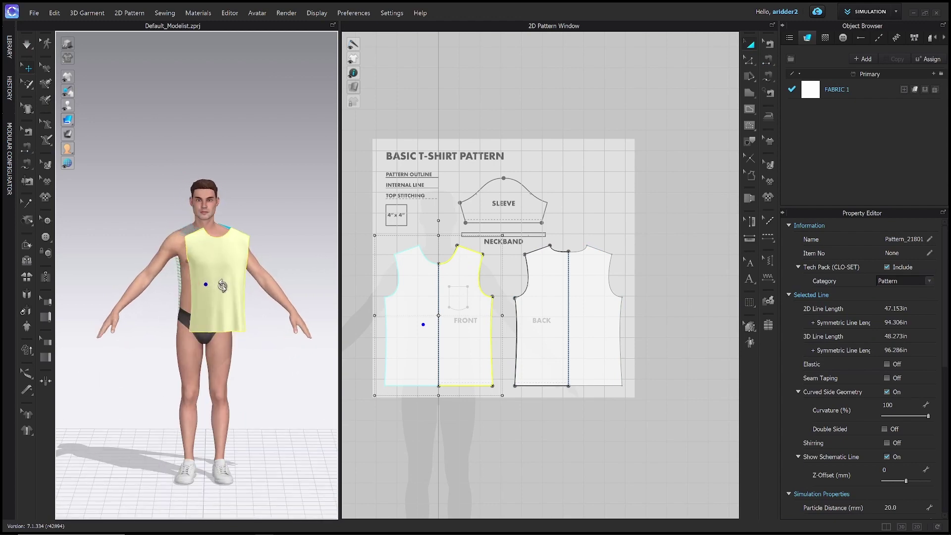
key(space)
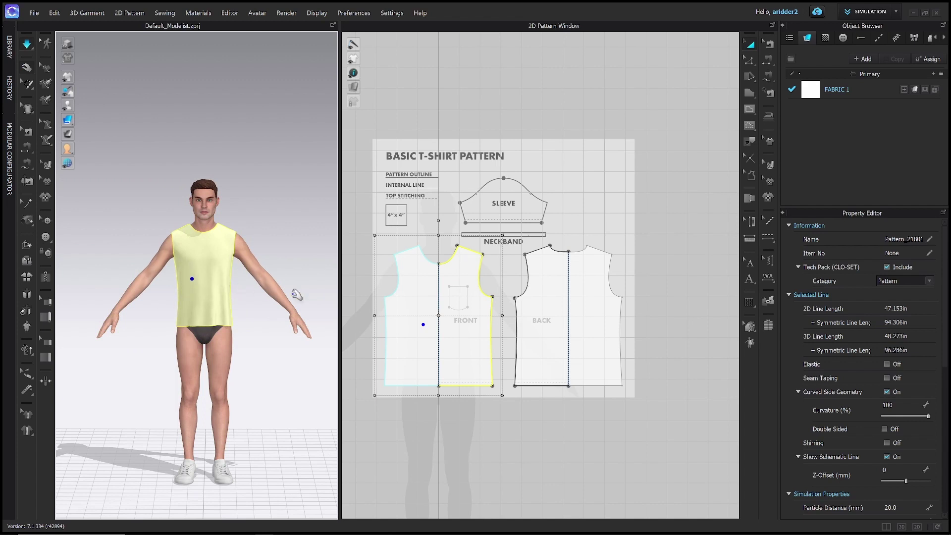
key(space)
scroll(516, 178, up, 4)
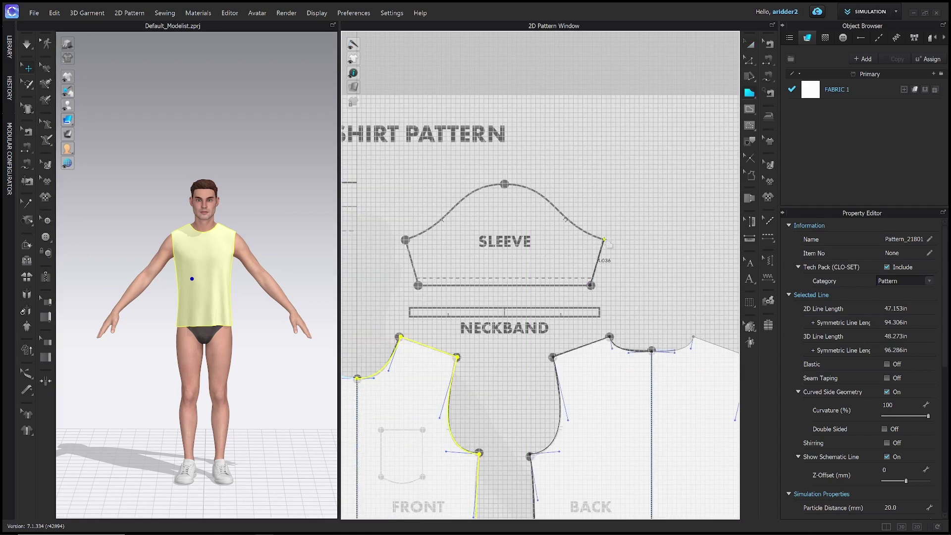
- Trace the SLEEVE template's corner points with the Polygon tool, closing the shape at the start point
click(604, 240)
click(505, 183)
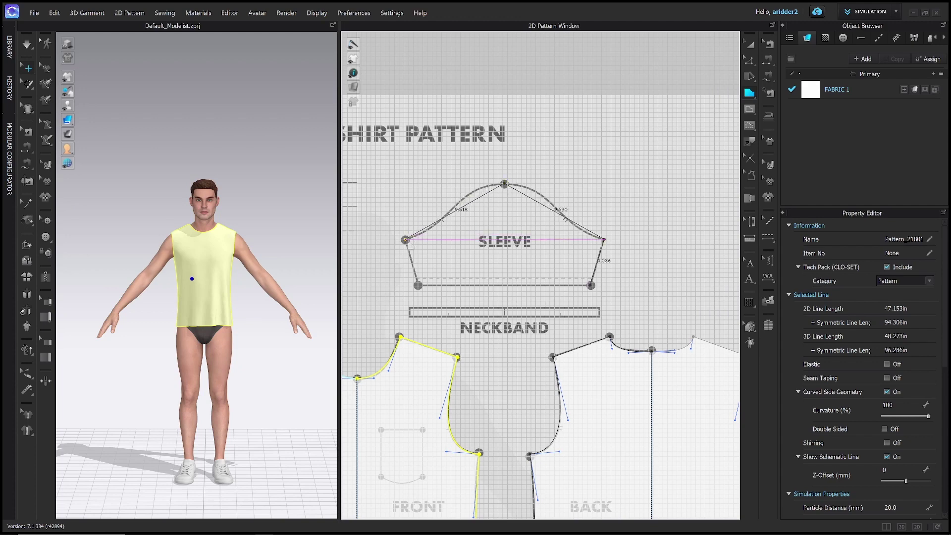
click(405, 240)
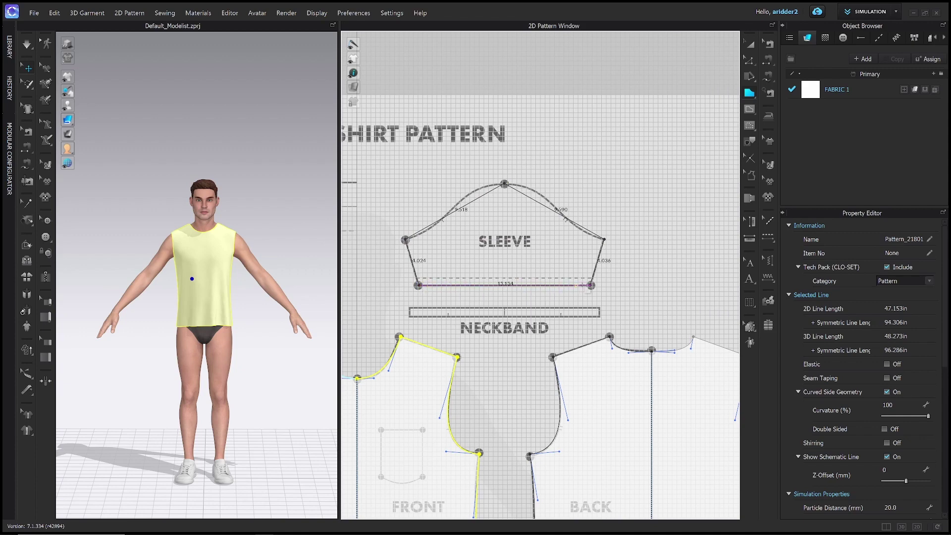
click(592, 286)
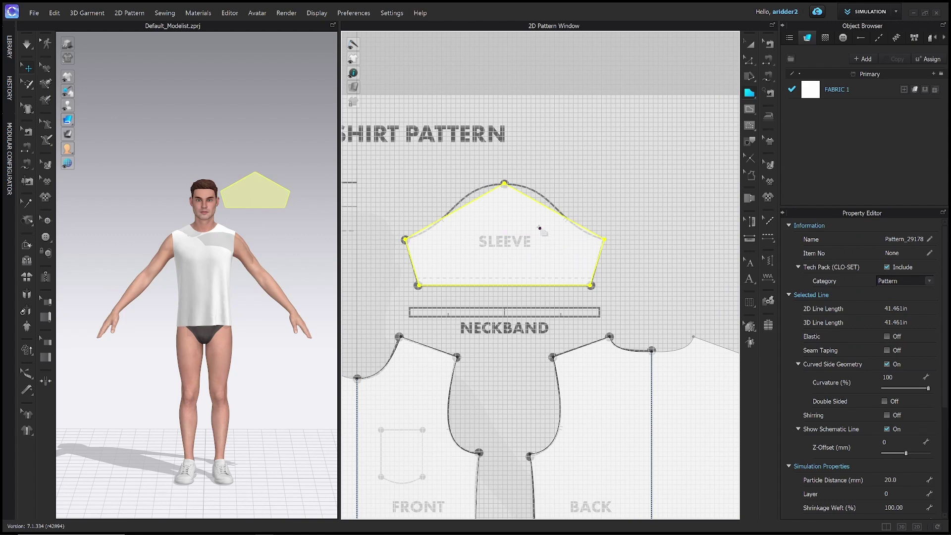
- Bend the sleeve's top-right and top-left edges into outward curves with Edit Pattern
key(z)
click(554, 214)
drag(548, 210, 571, 212)
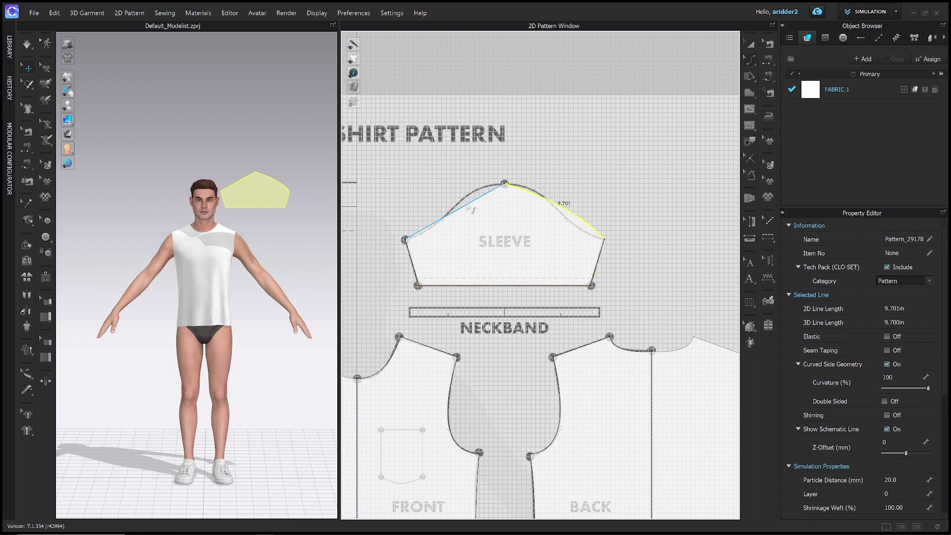
drag(473, 211, 465, 203)
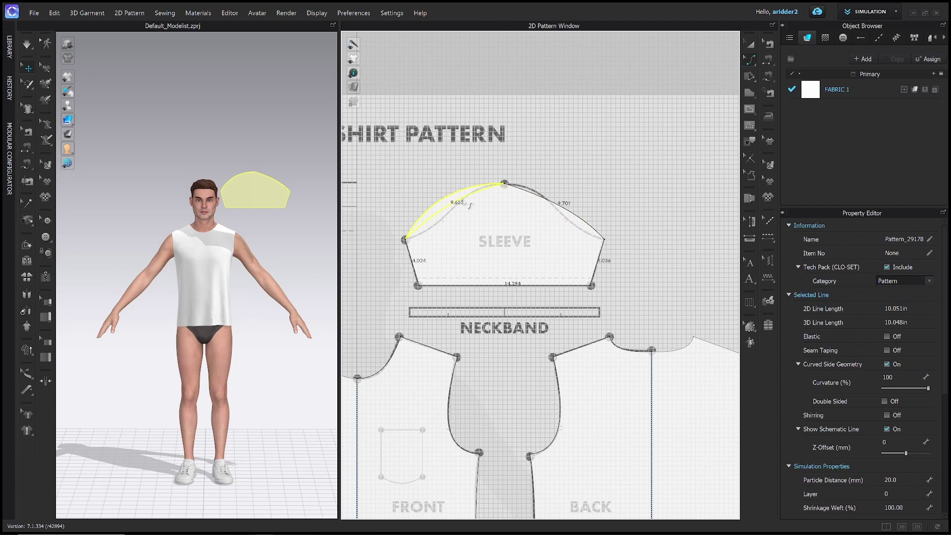
click(545, 193)
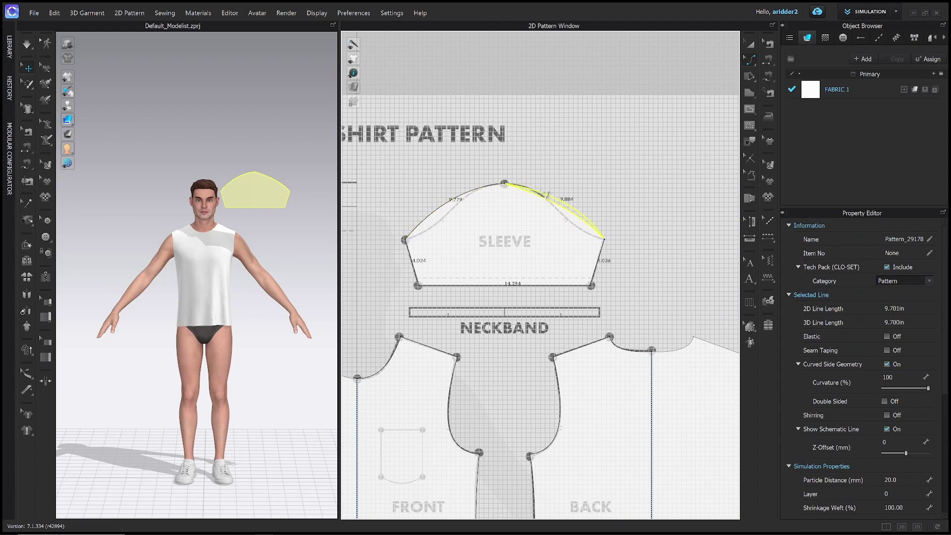
drag(549, 192, 547, 192)
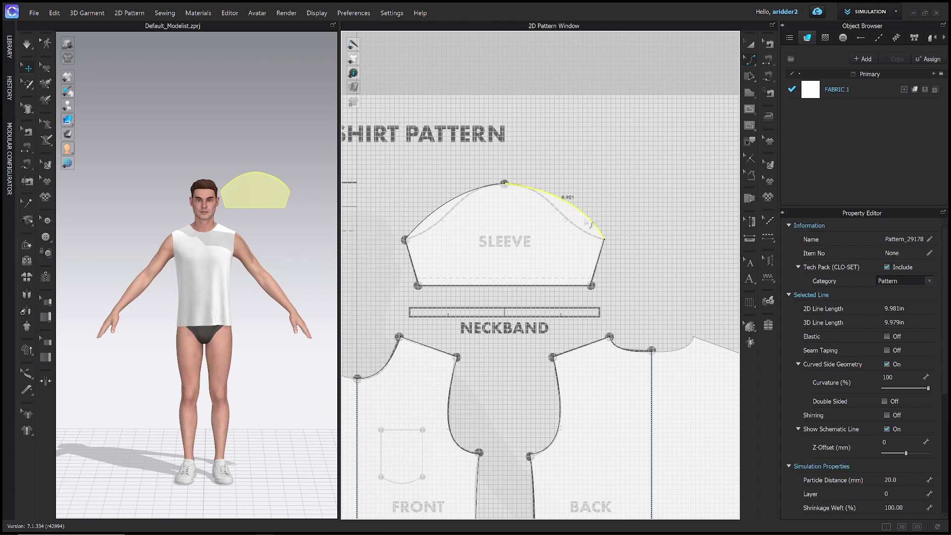
- Refine the Bezier handles of both cap curves with Edit Curve Point, then zoom out
key(z)
drag(587, 206, 572, 236)
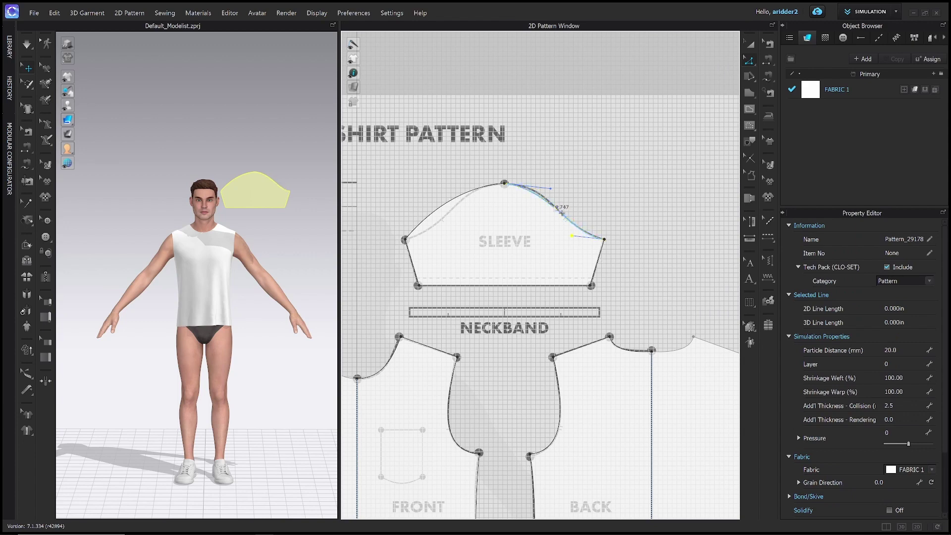
drag(550, 188, 554, 184)
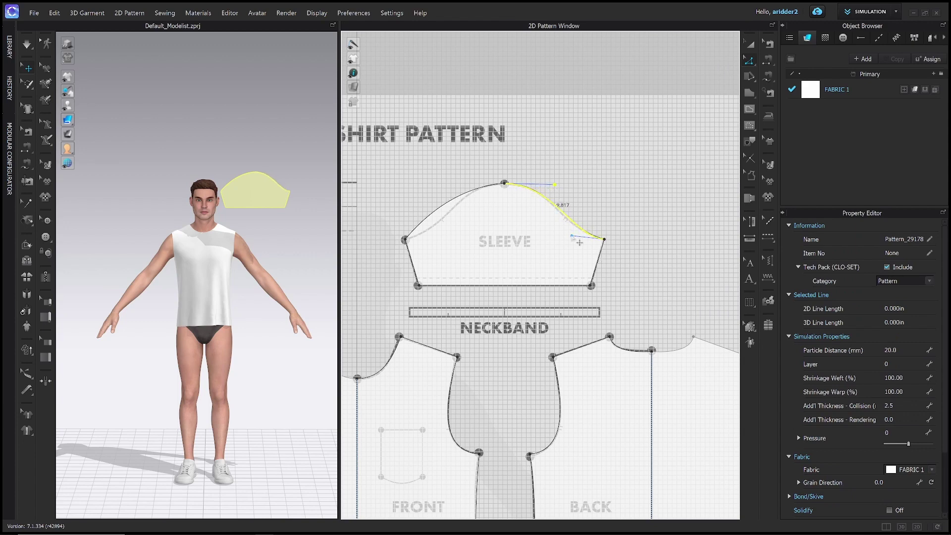
drag(571, 236, 568, 236)
click(449, 212)
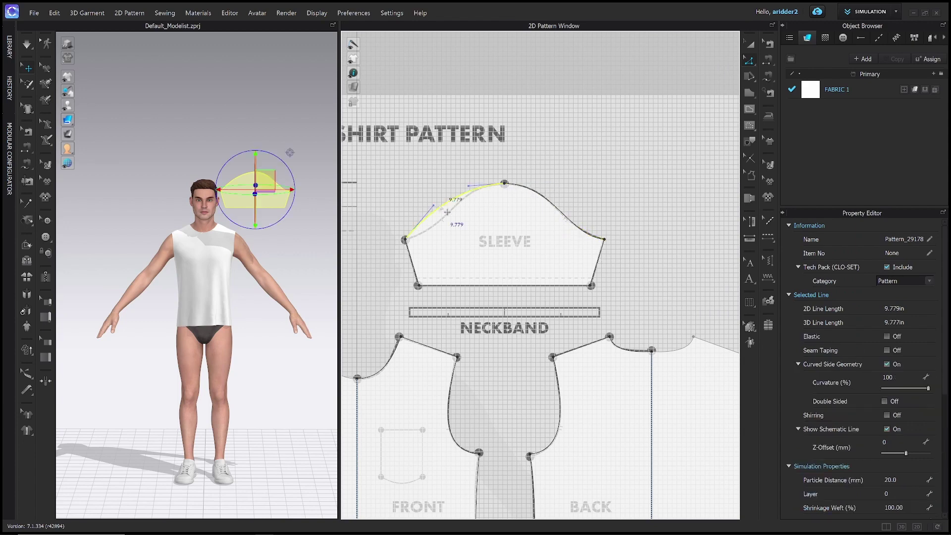
mouse_move(441, 215)
mouse_down()
mouse_move(450, 240)
mouse_move(442, 230)
mouse_up()
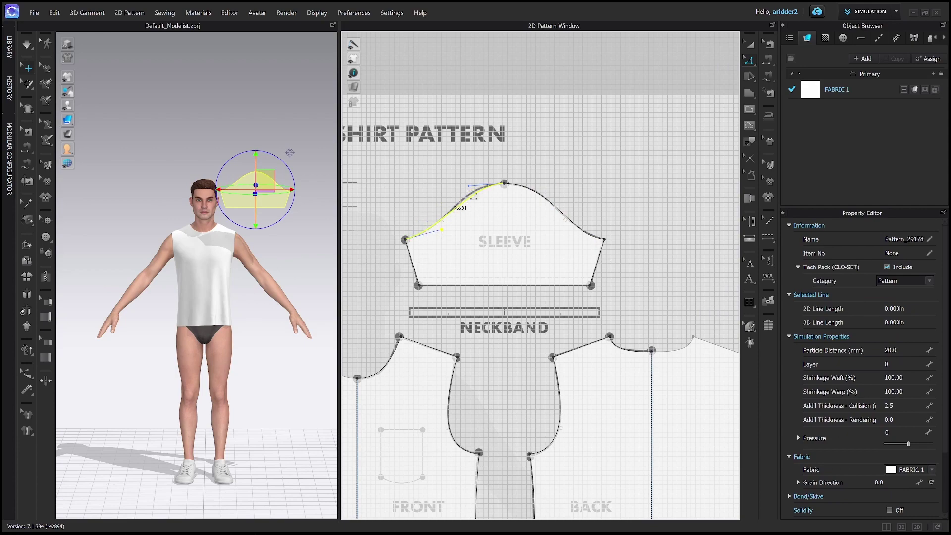
drag(468, 186, 467, 193)
scroll(524, 286, down, 5)
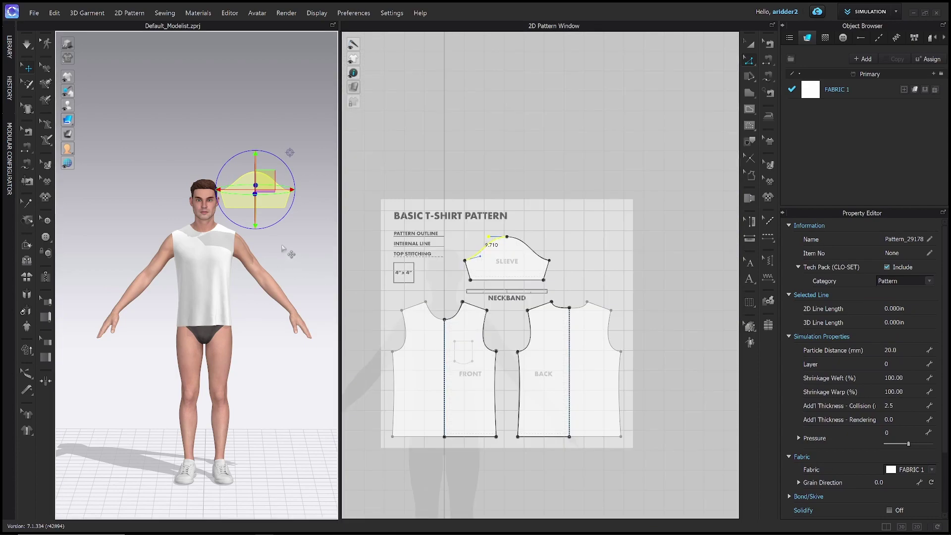
- Place the sleeve around the avatar's arm using its arm arrangement point
drag(270, 238, 283, 254)
right_drag(283, 253, 314, 270)
click(212, 268)
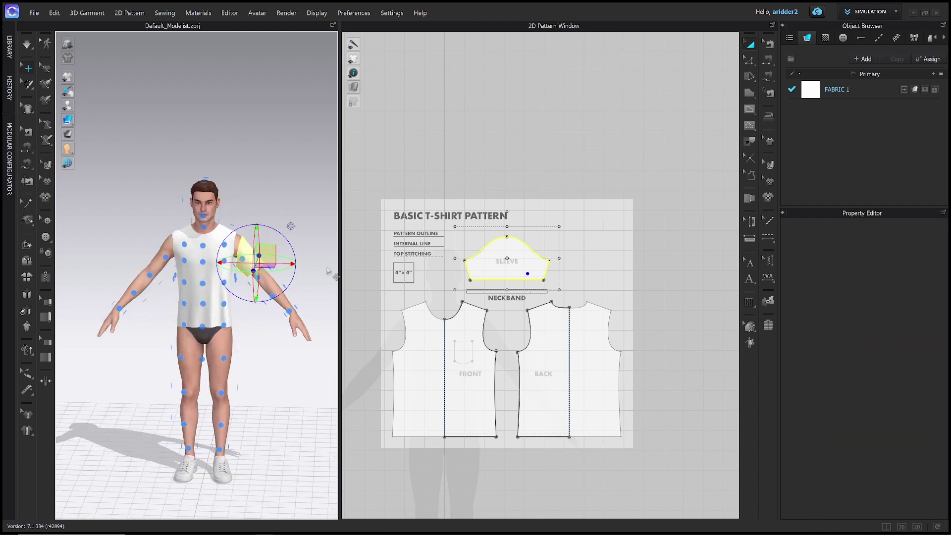
- Sew the sleeve cap to the front and back armholes, close the underarm seam, and simulate
key(n)
scroll(259, 238, up, 4)
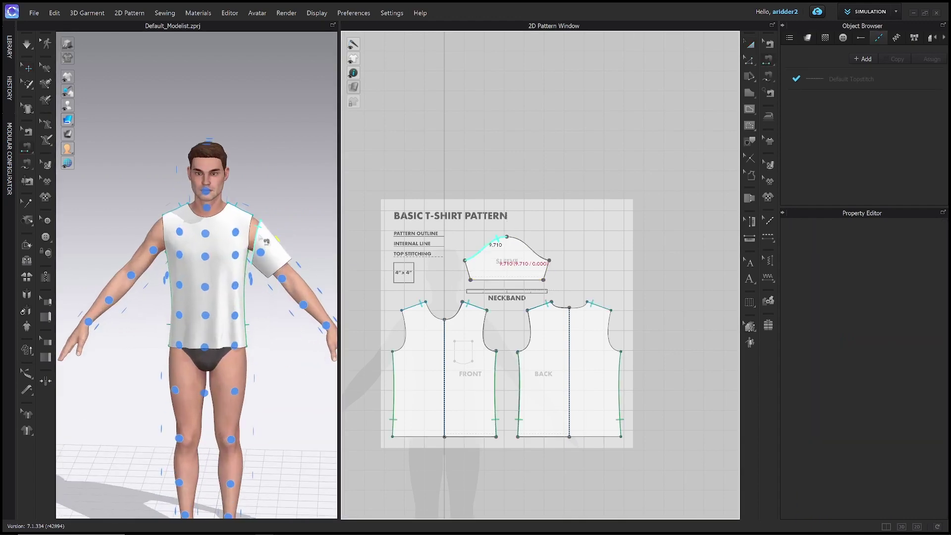
middle_drag(260, 237, 201, 277)
scroll(201, 276, up, 2)
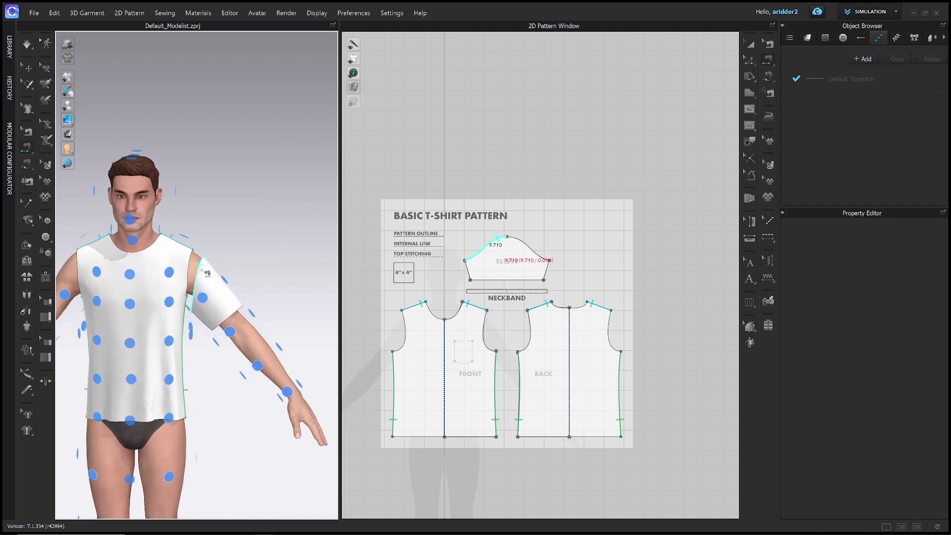
click(189, 261)
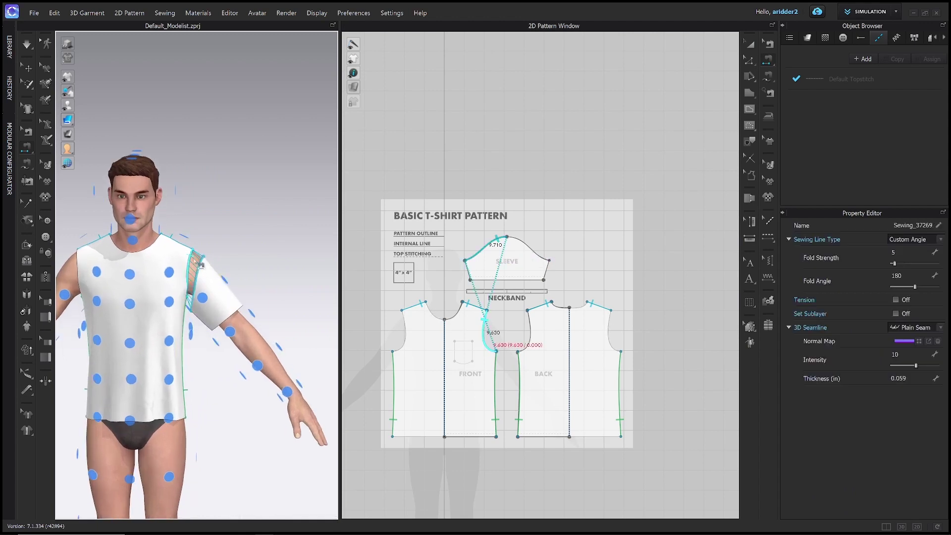
right_drag(239, 256, 220, 267)
click(117, 287)
click(126, 284)
click(472, 272)
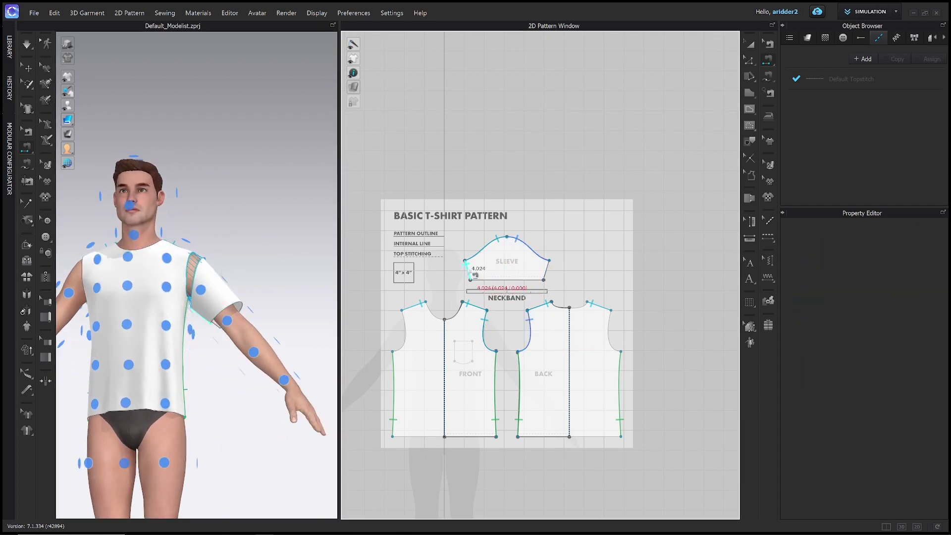
click(540, 270)
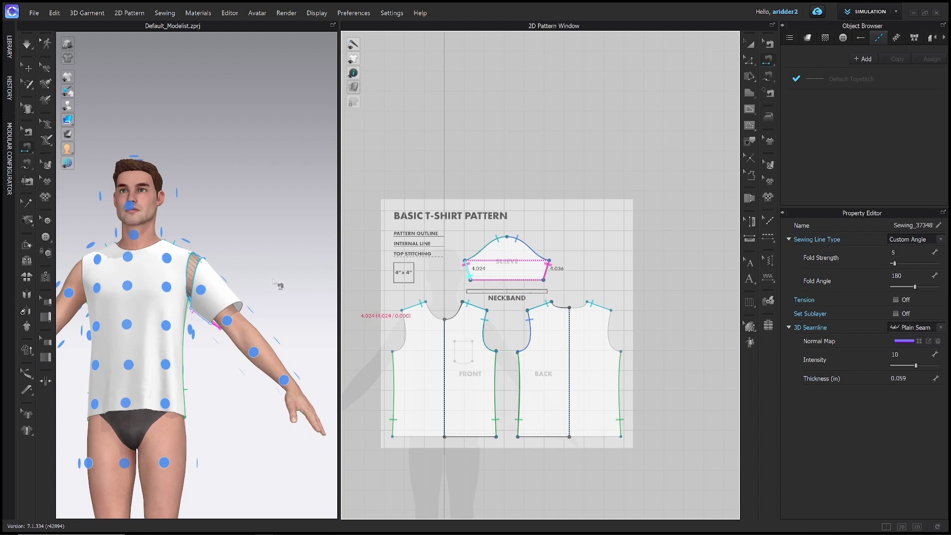
key(space)
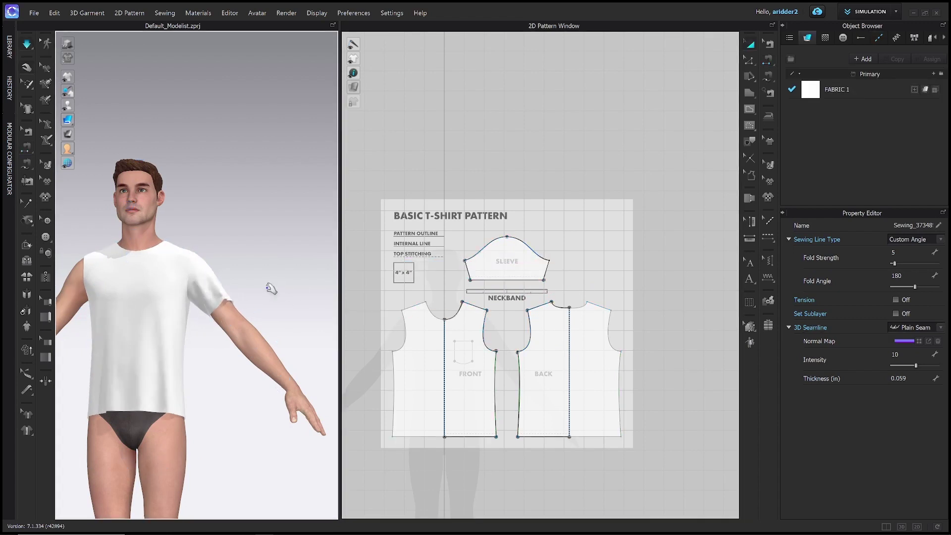
- Create a symmetric copy of the SLEEVE above the original, simulate, and select the new 3D sleeve
scroll(270, 292, down, 2)
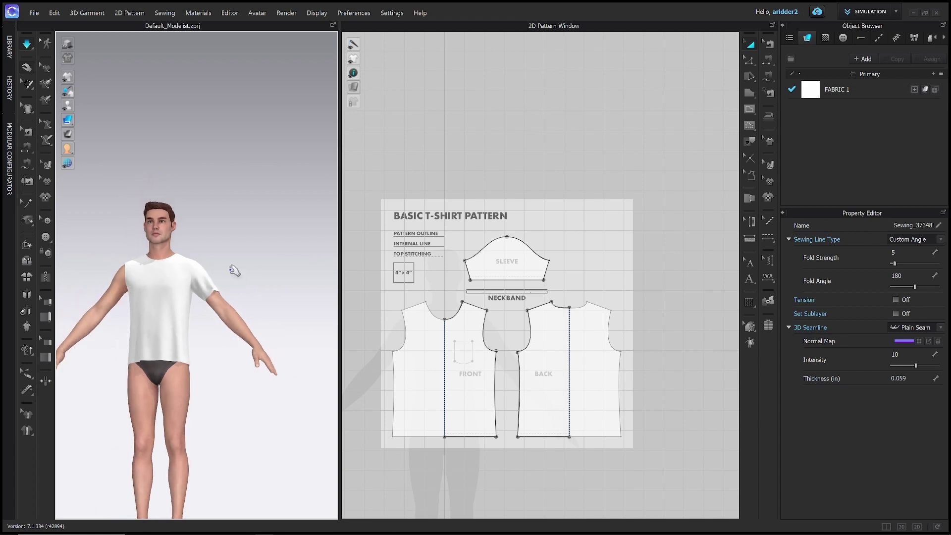
right_drag(266, 237, 284, 227)
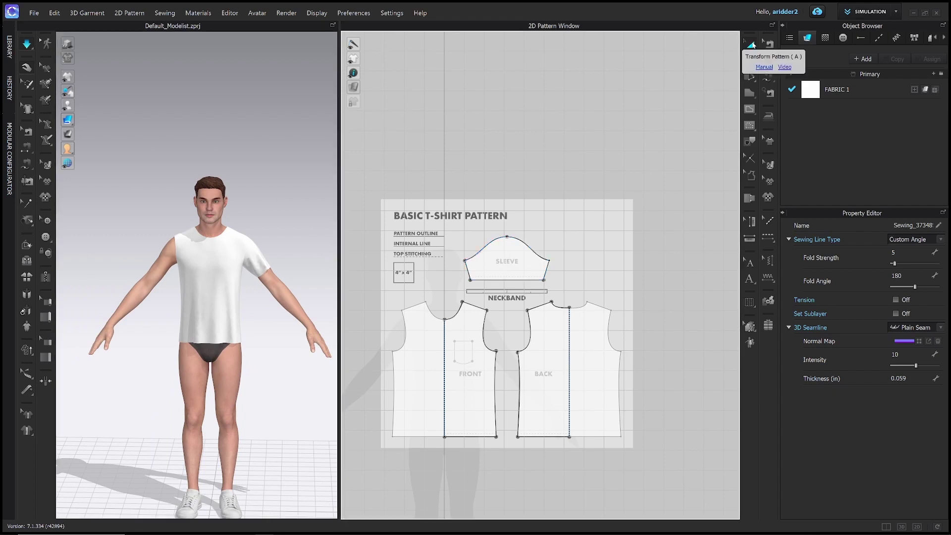
click(752, 45)
click(518, 253)
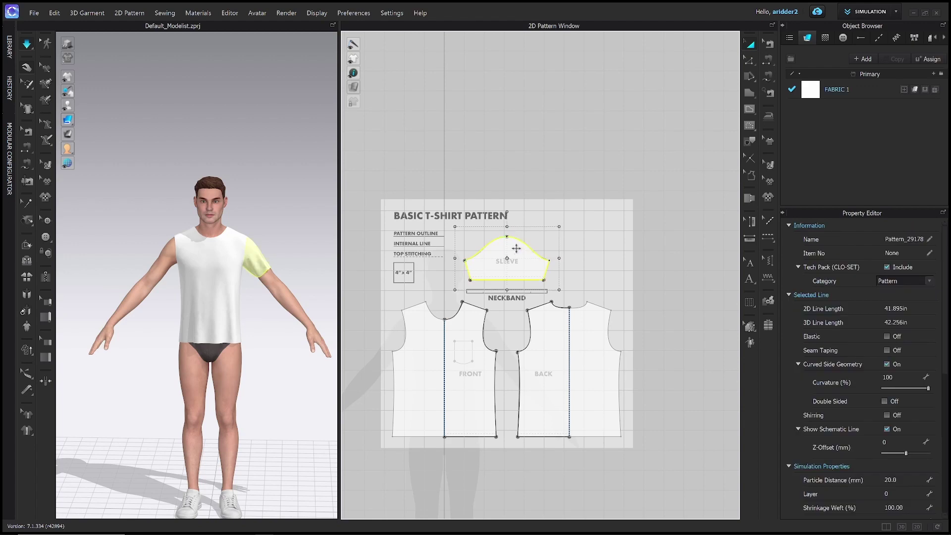
drag(512, 254, 509, 198)
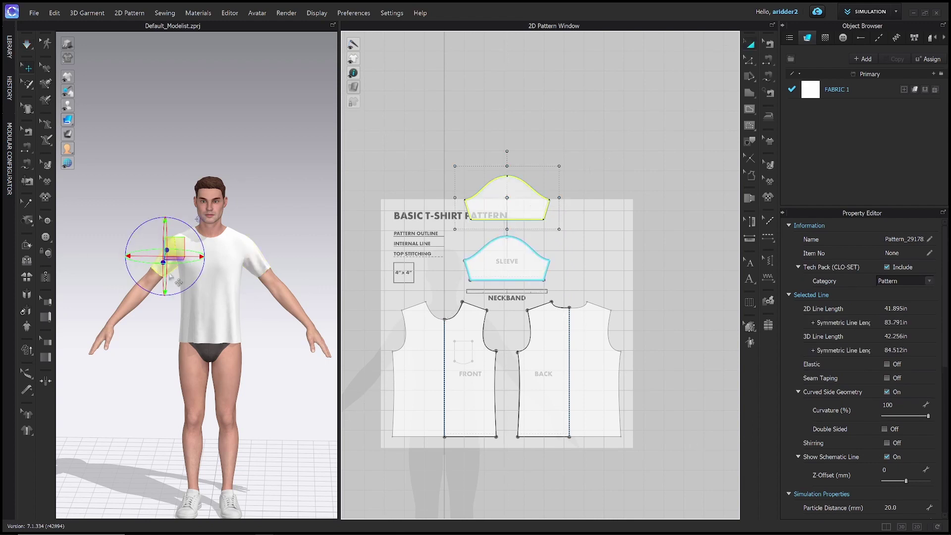
key(space)
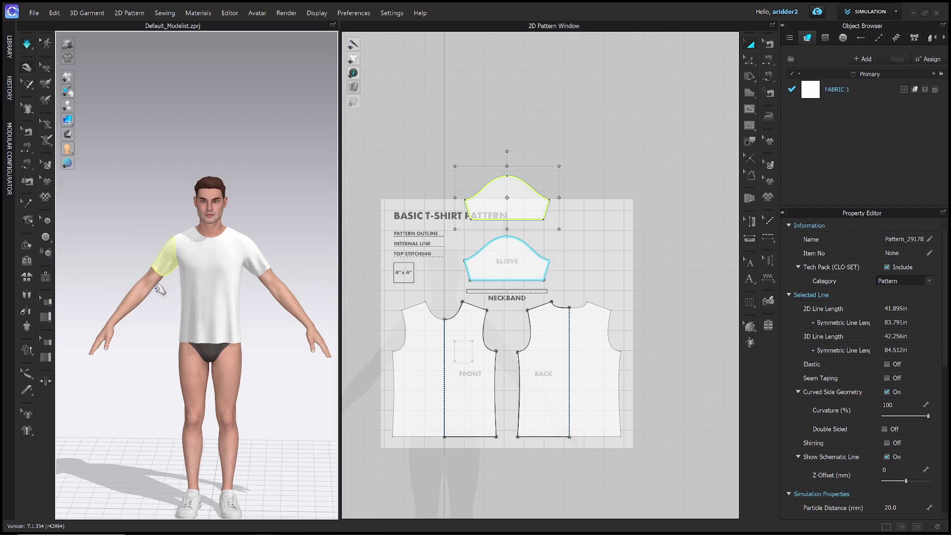
click(163, 268)
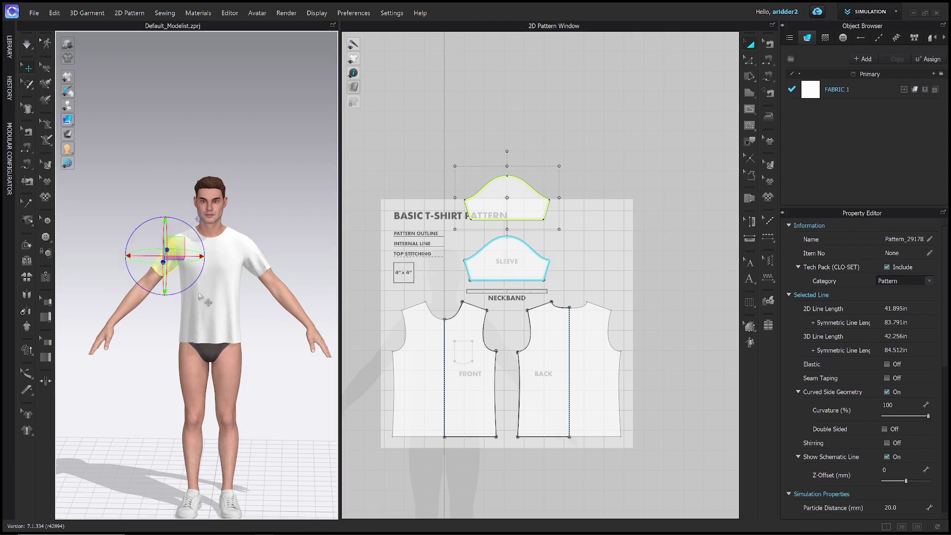
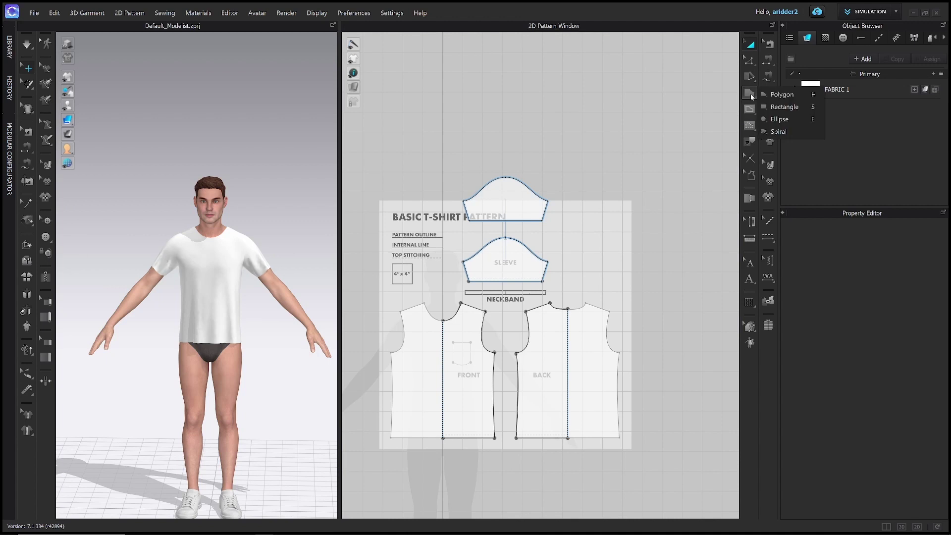
- Create an exact 8 × 0.75 in rectangle, discarding the first hand-drawn one
click(778, 108)
scroll(524, 303, up, 5)
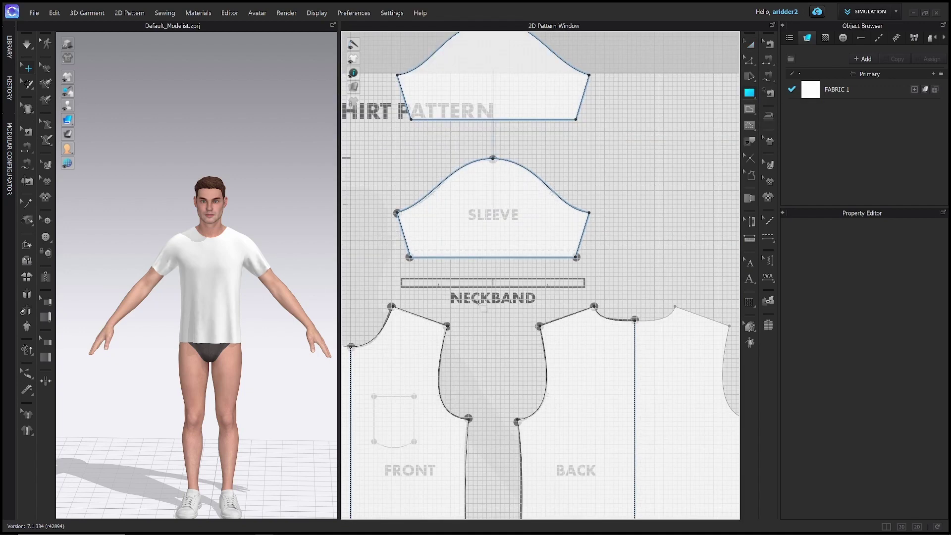
drag(401, 278, 493, 286)
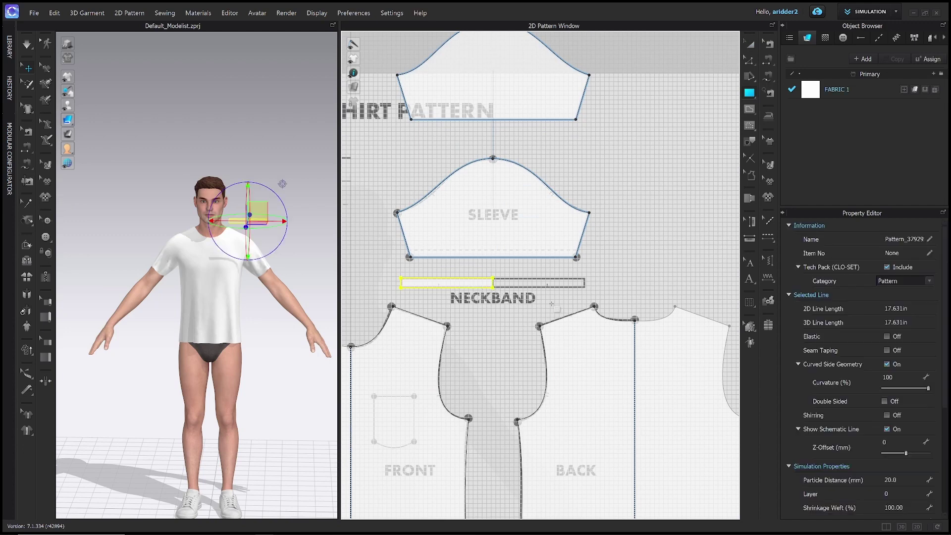
scroll(551, 304, down, 2)
key(Delete)
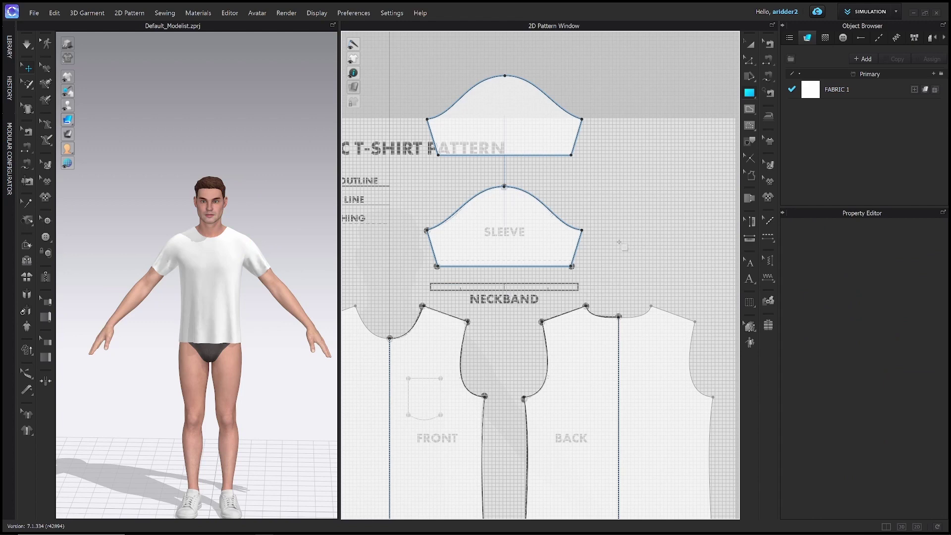
click(622, 226)
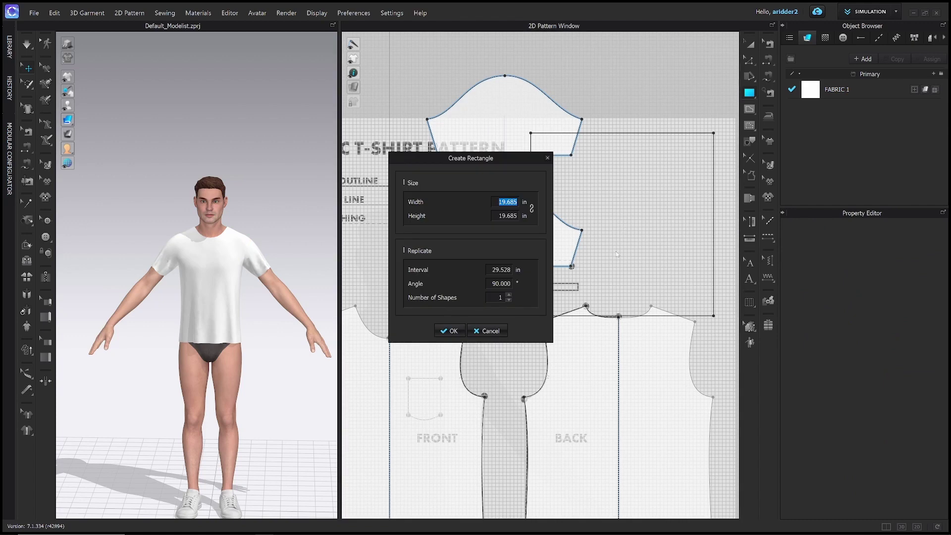
text(8)
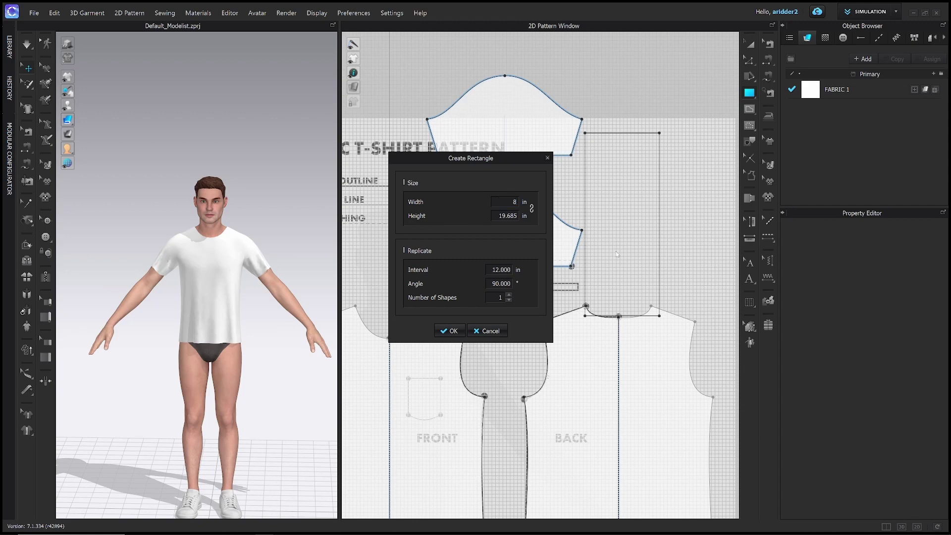
key(Tab)
key(BackSpace)
text(.75)
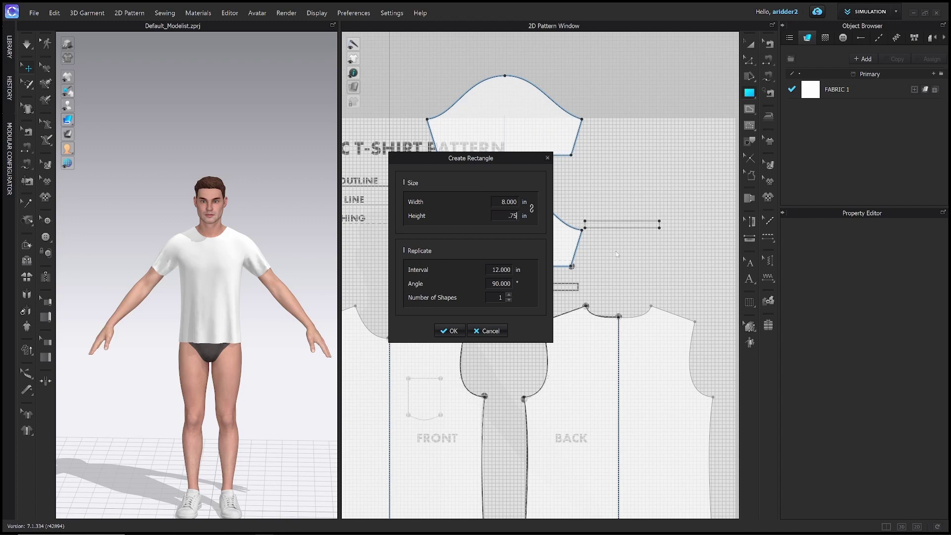
click(457, 331)
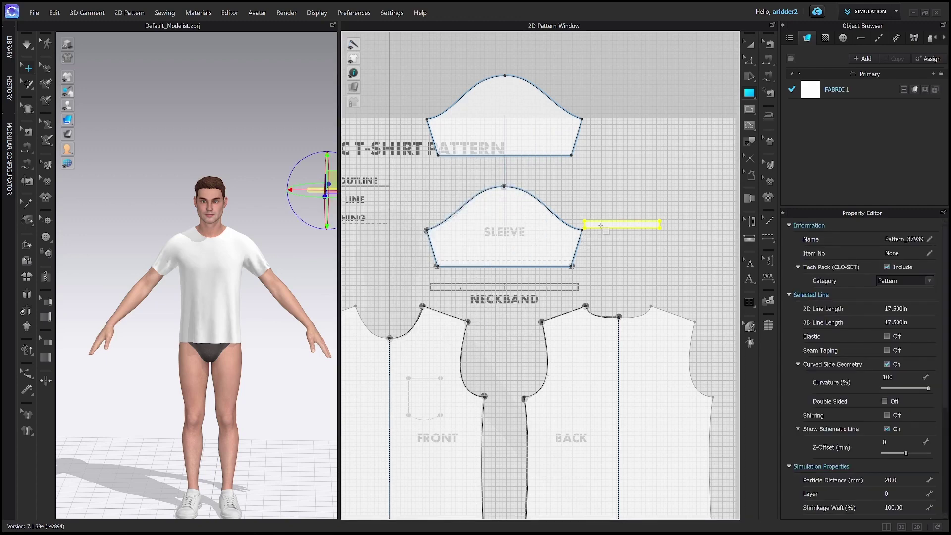
- Move the strip onto the neckband template's left half and select its centre short edge
key(a)
drag(615, 224, 461, 287)
scroll(486, 287, up, 5)
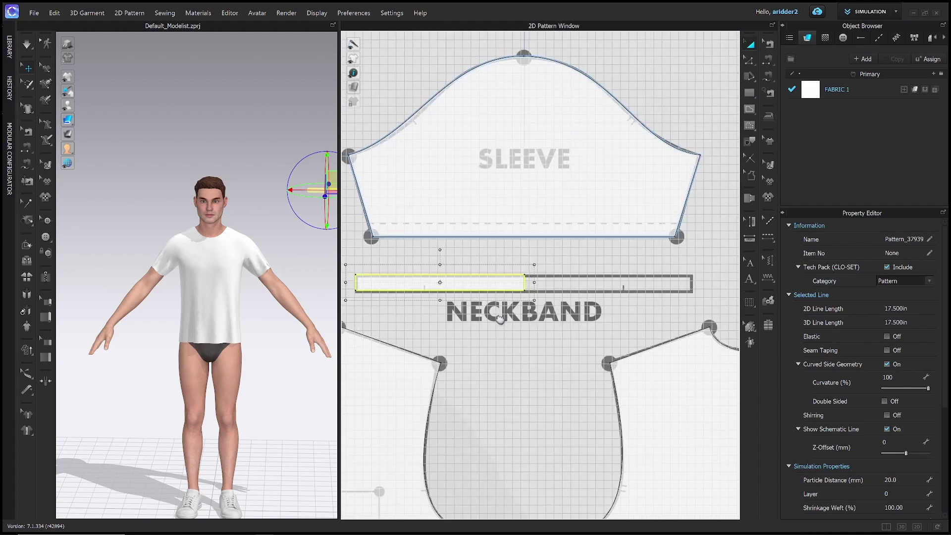
click(547, 296)
scroll(541, 293, down, 2)
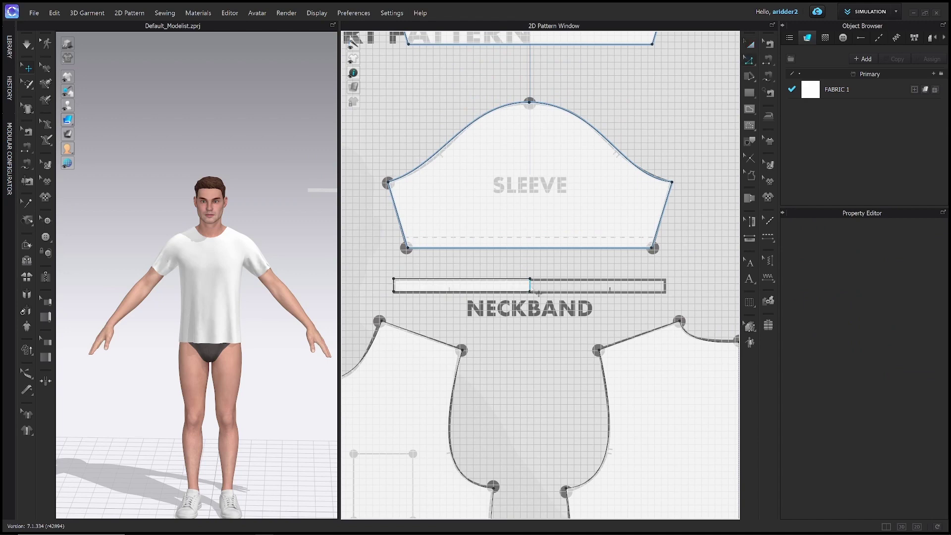
click(537, 293)
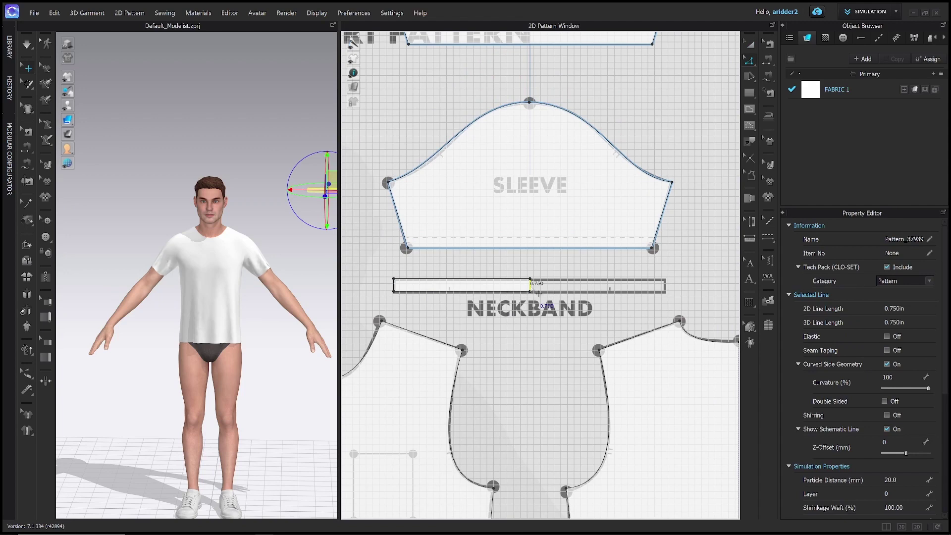
- Apply Unfold Symmetric Editing (with Sewing) on the strip's centre edge to mirror it full-length
right_click(530, 287)
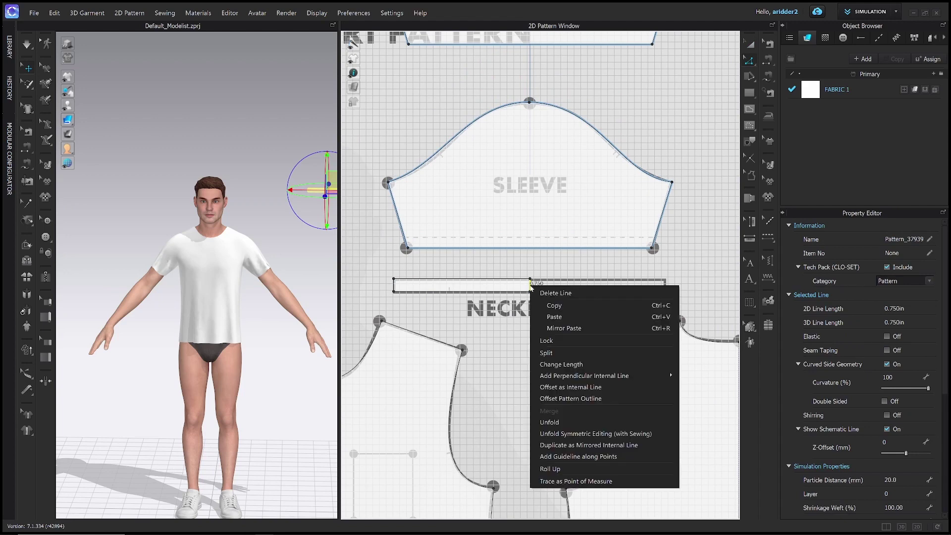
click(565, 435)
scroll(555, 347, down, 5)
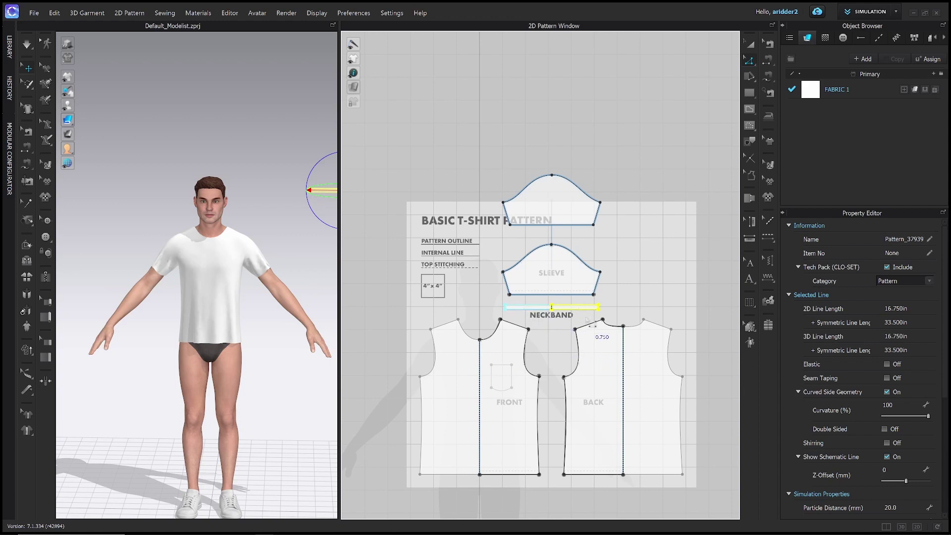
scroll(265, 257, down, 2)
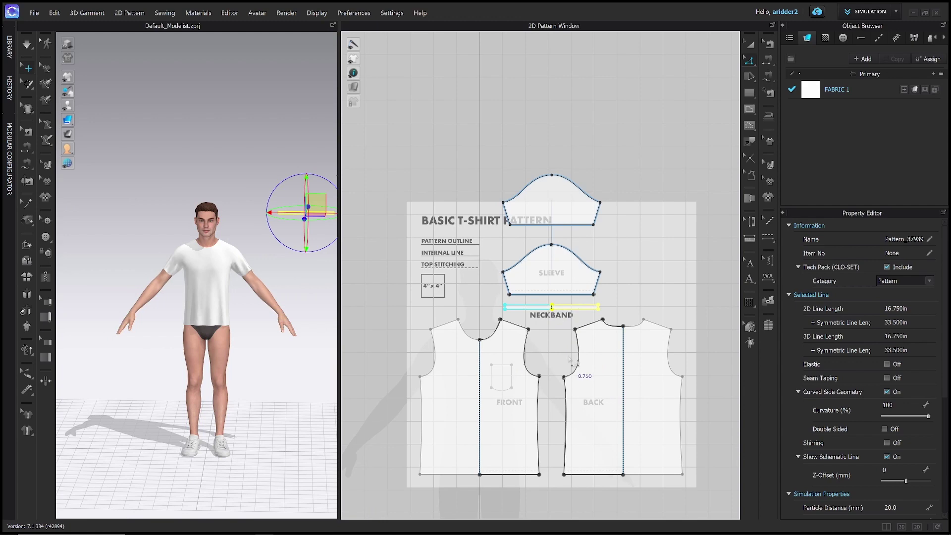
scroll(570, 361, up, 2)
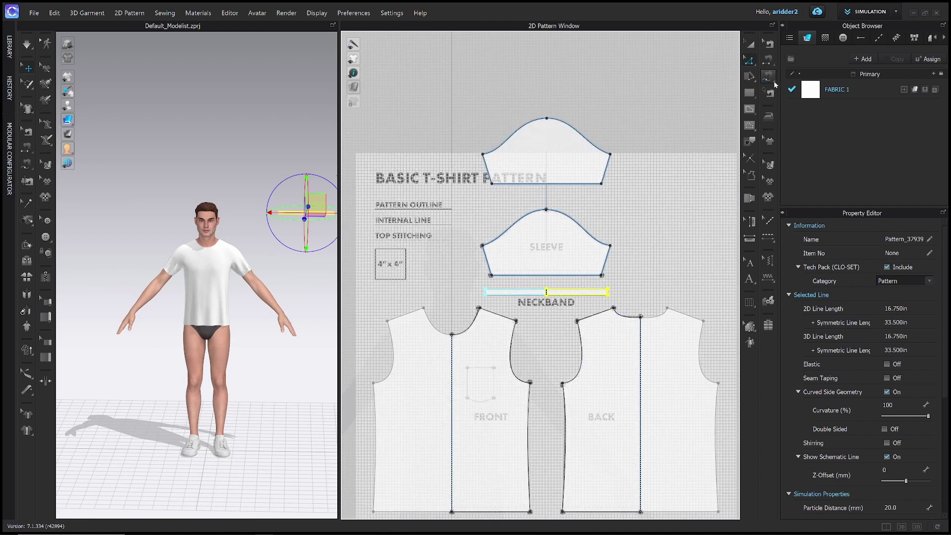
- With M:N Free Sewing, mark the neckband from its midpoint to its right end as the first side
click(772, 78)
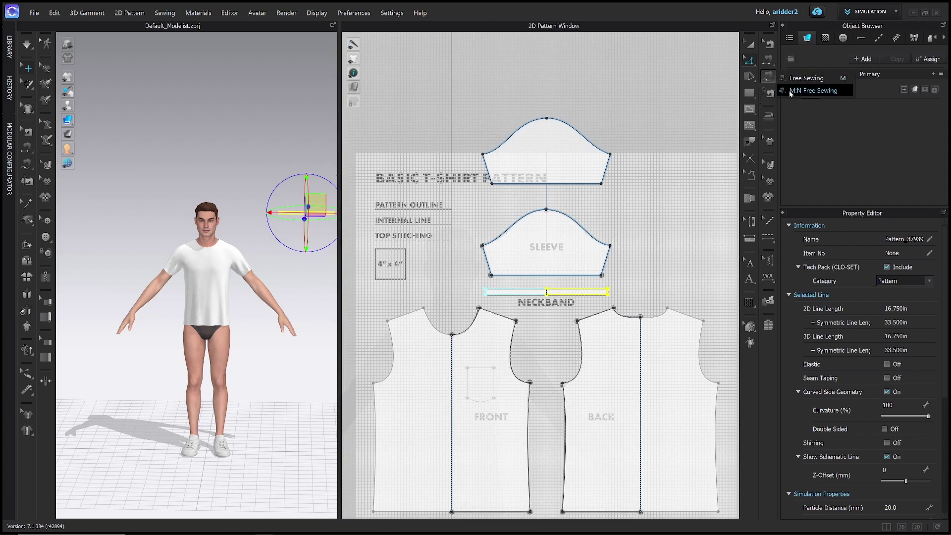
click(791, 91)
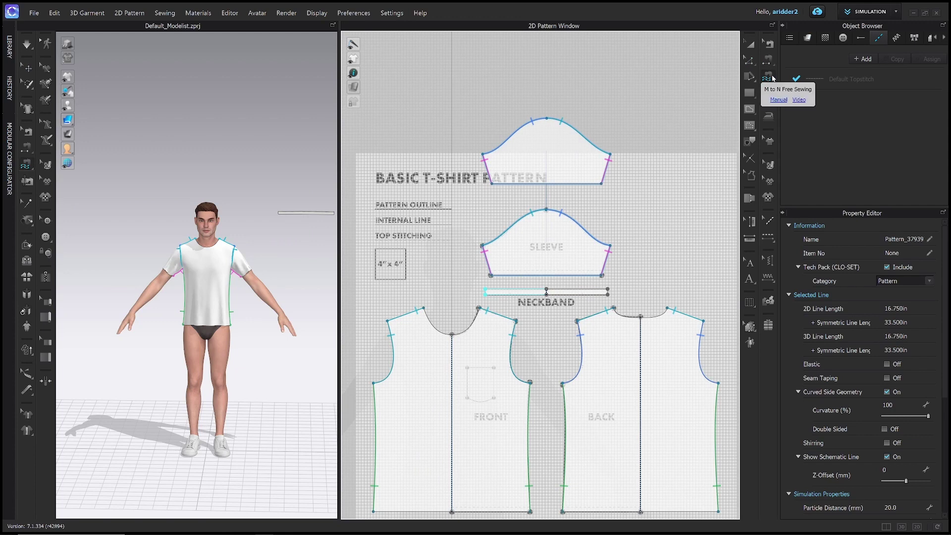
click(769, 78)
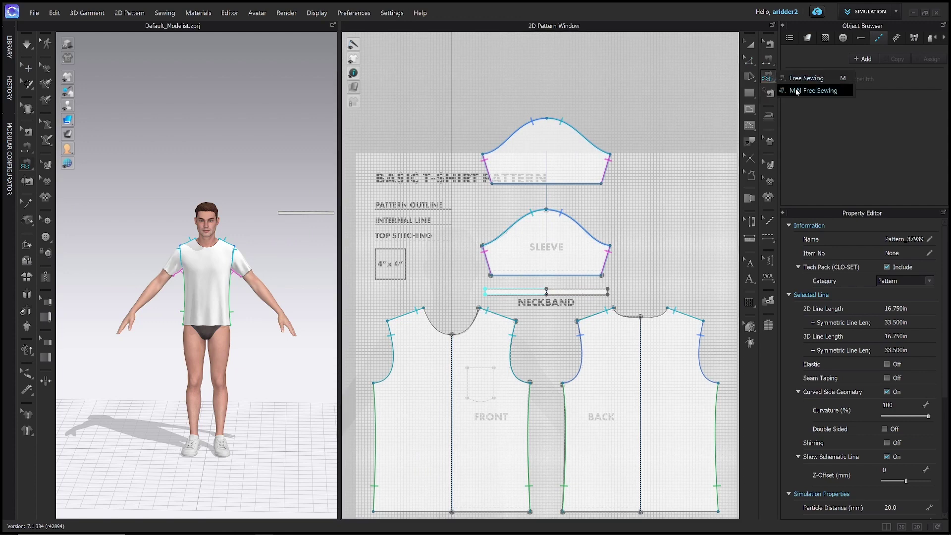
click(812, 90)
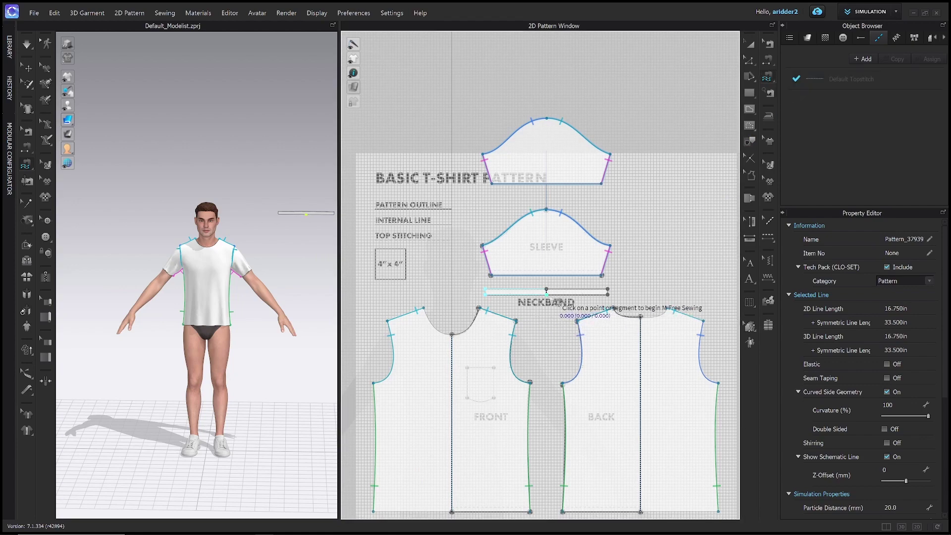
scroll(580, 317, up, 2)
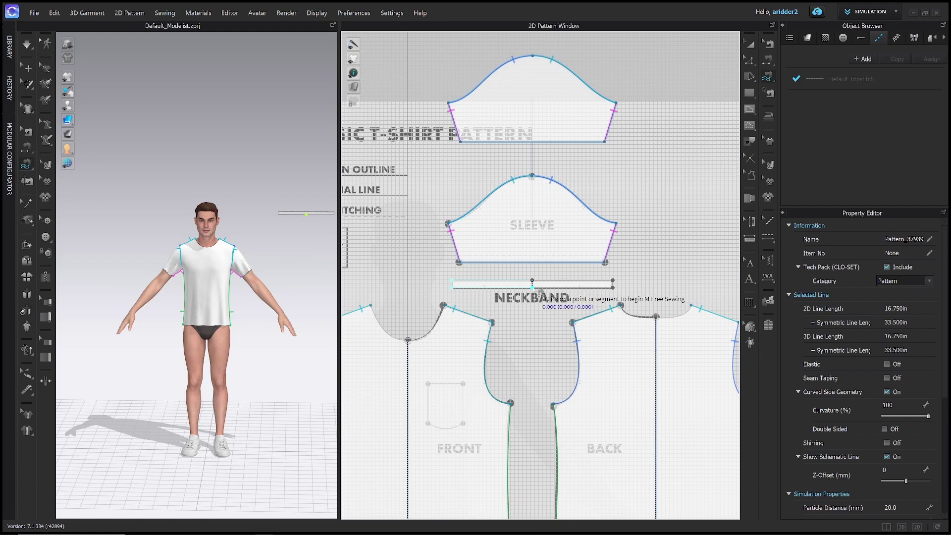
click(534, 288)
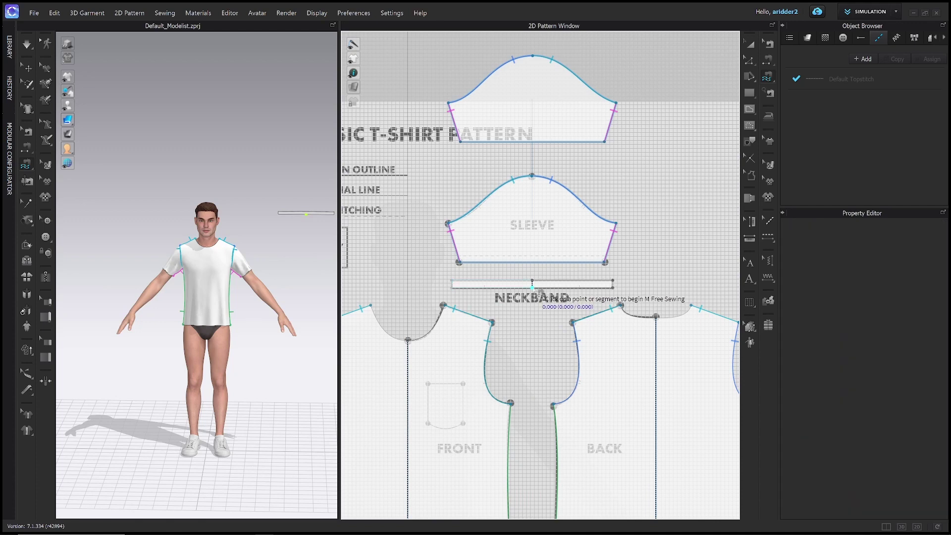
click(619, 294)
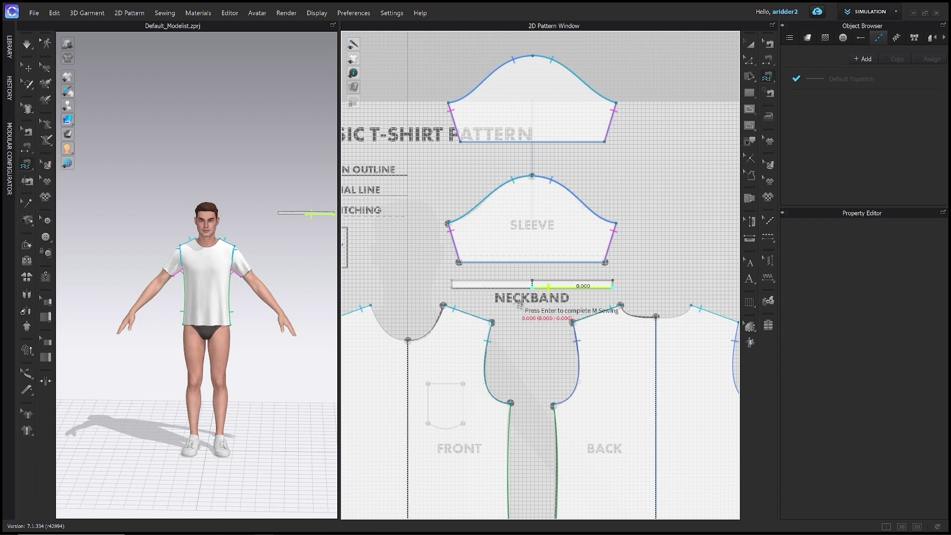
key(Return)
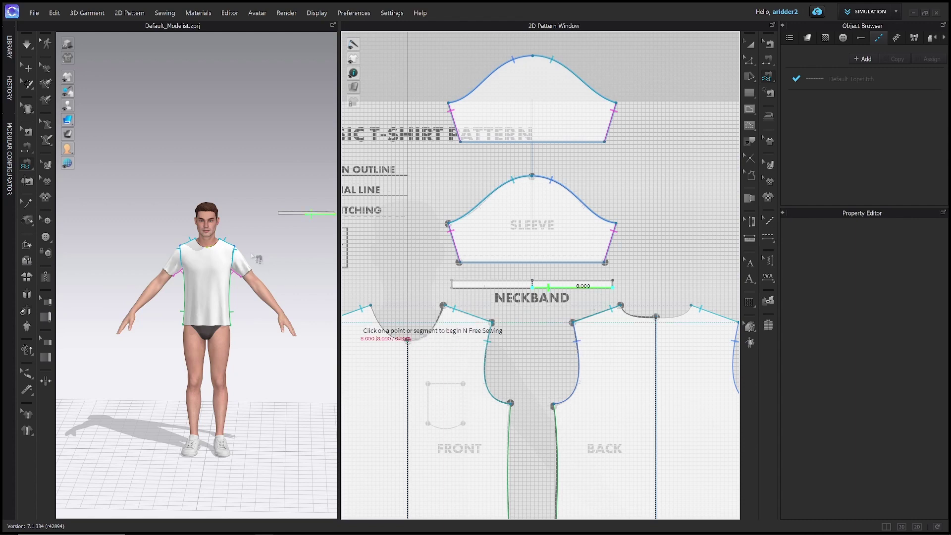
scroll(240, 218, up, 4)
scroll(247, 224, up, 5)
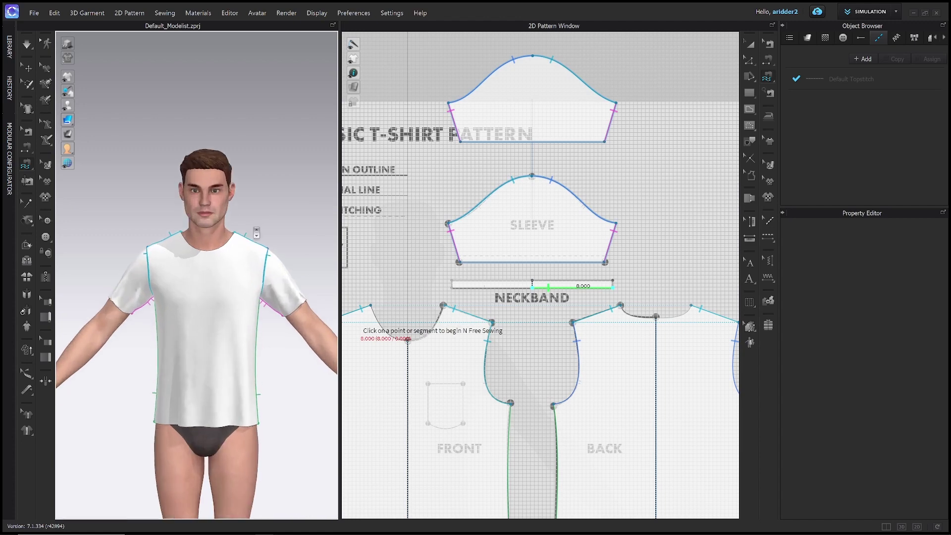
scroll(256, 233, up, 2)
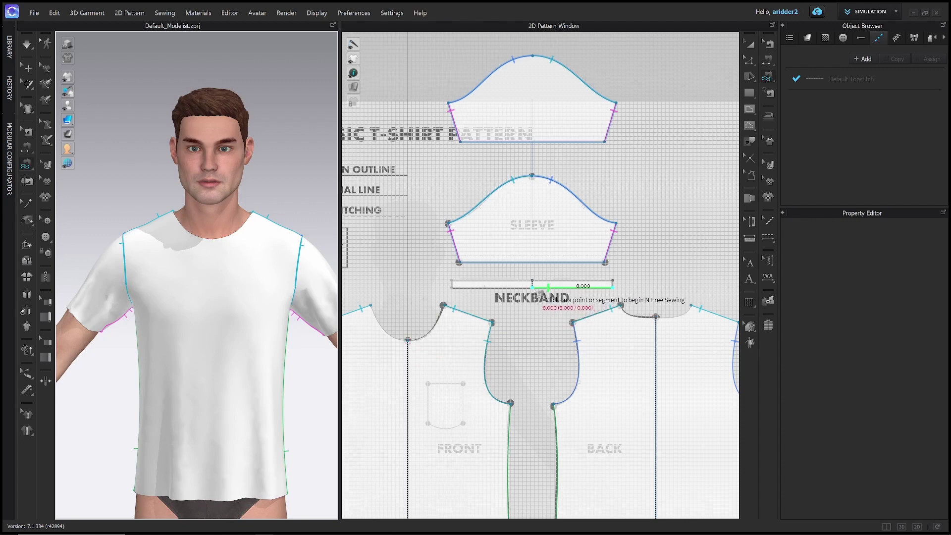
click(533, 286)
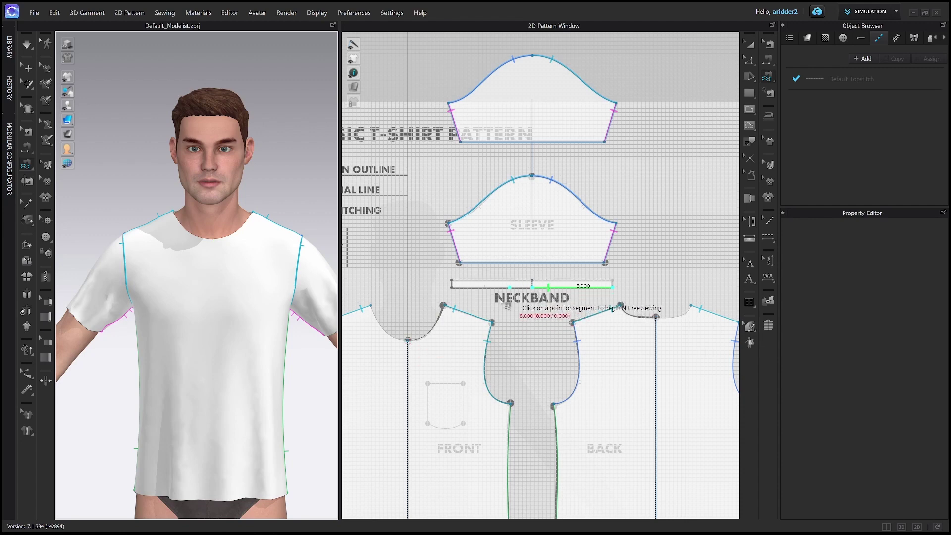
- Add the front neckline, from centre to shoulder point, to the seam's N side
click(408, 340)
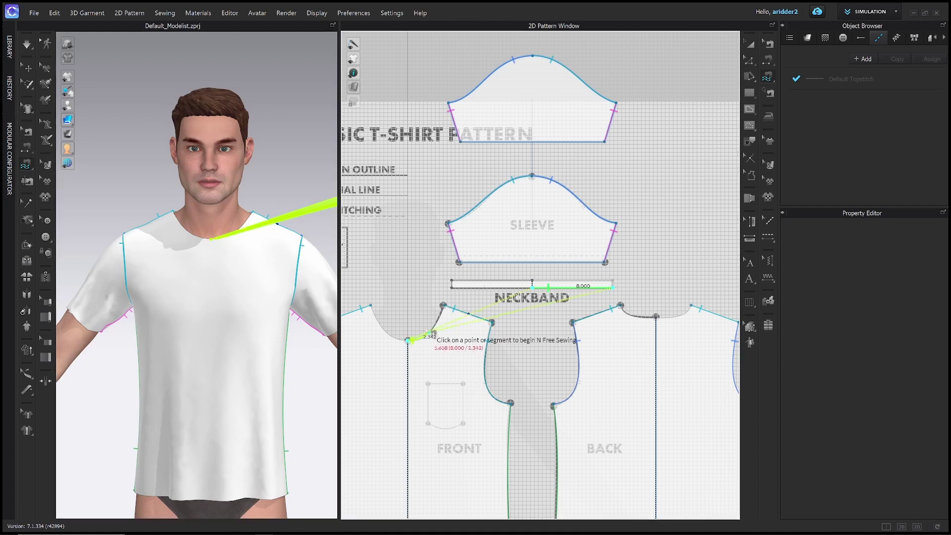
click(444, 307)
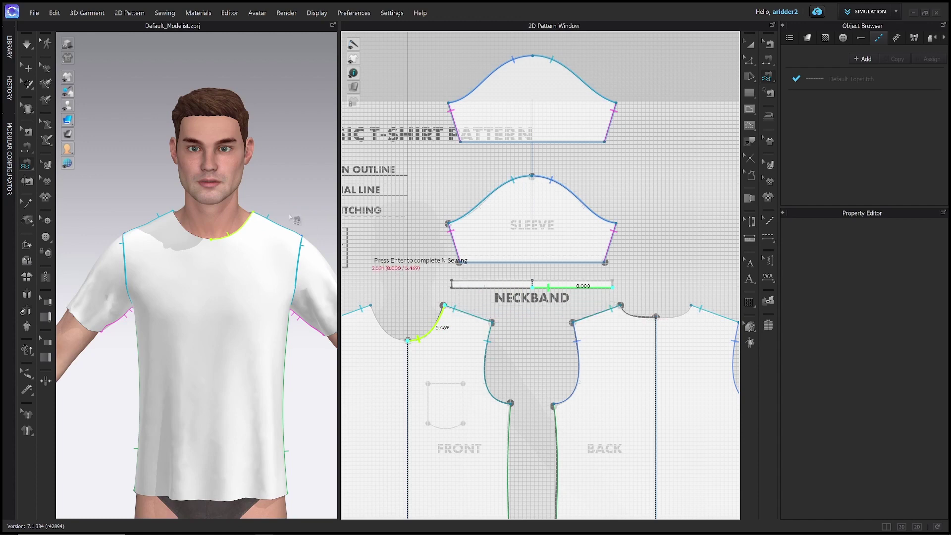
right_drag(296, 218, 256, 217)
scroll(275, 217, down, 3)
middle_drag(270, 217, 207, 229)
scroll(280, 236, up, 3)
right_drag(287, 236, 250, 238)
middle_drag(278, 240, 164, 271)
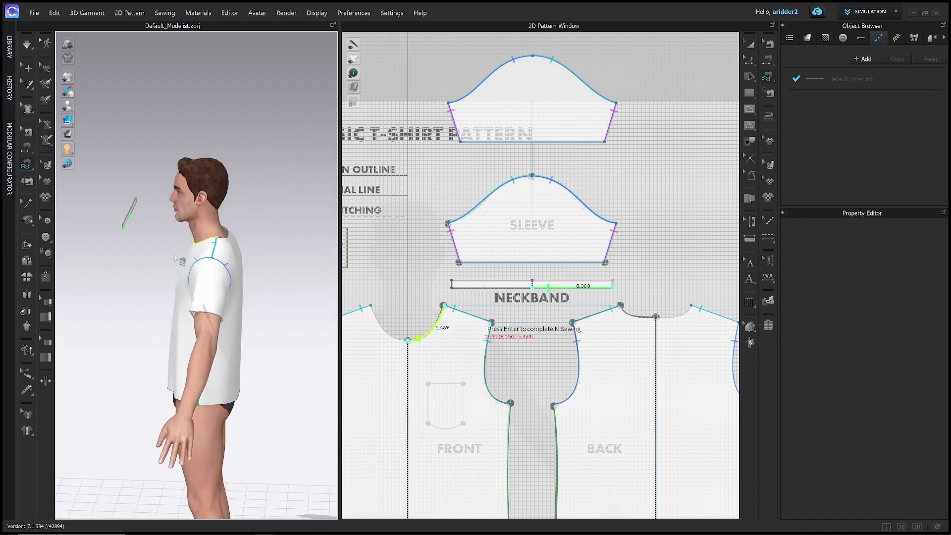
right_drag(263, 243, 232, 246)
scroll(231, 246, up, 5)
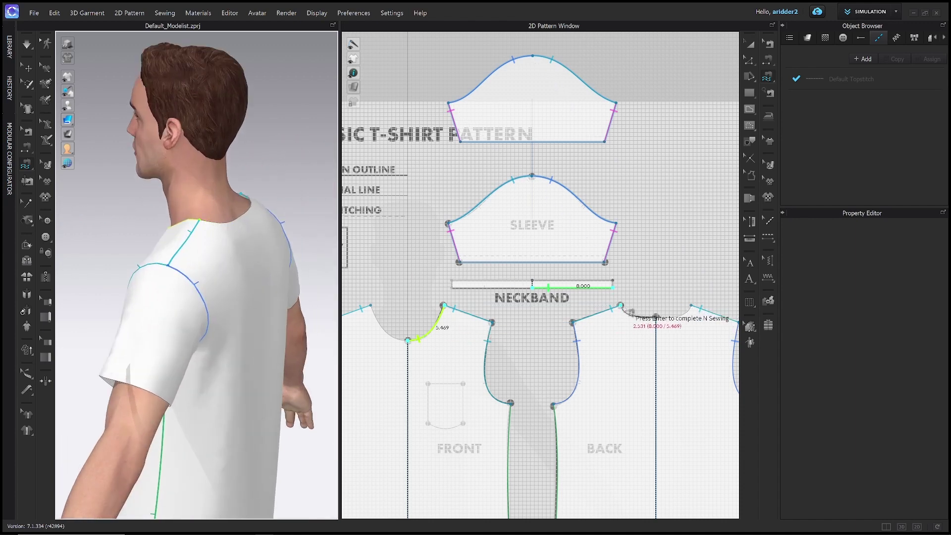
- Add the back neckline segment and complete the neckband-to-neckline seam
click(620, 305)
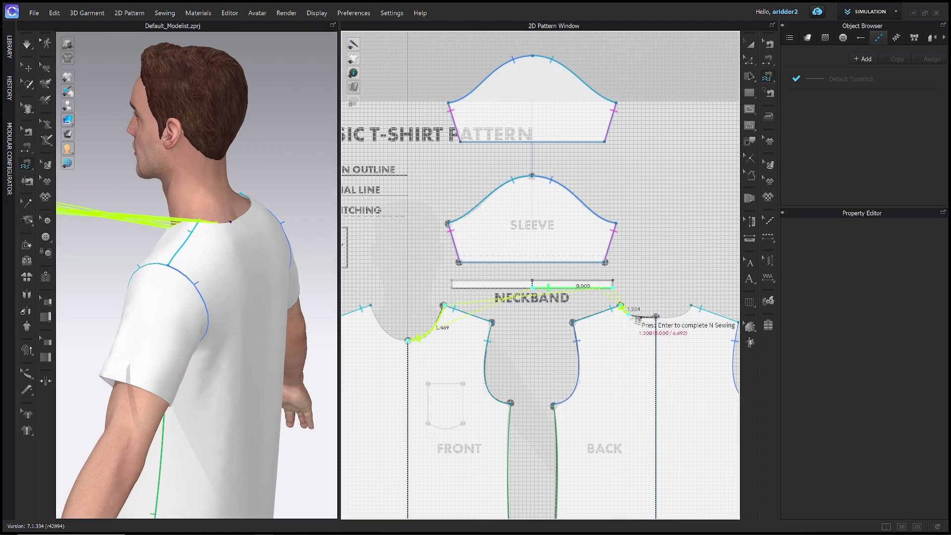
click(662, 325)
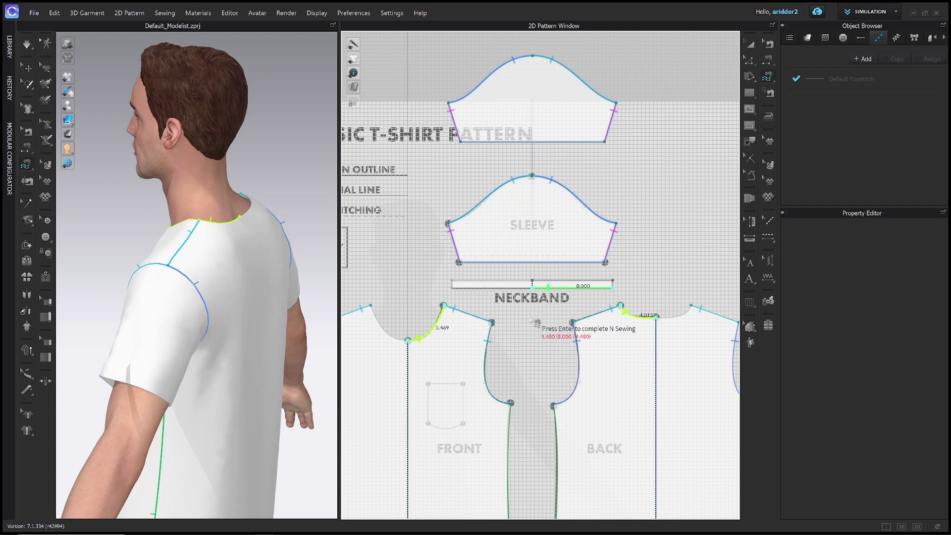
key(Return)
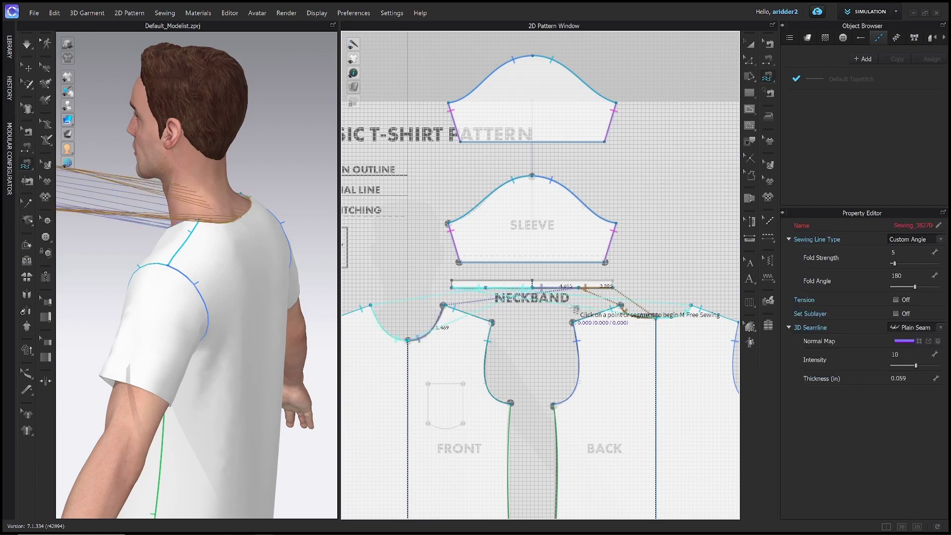
scroll(619, 314, up, 3)
scroll(218, 263, down, 6)
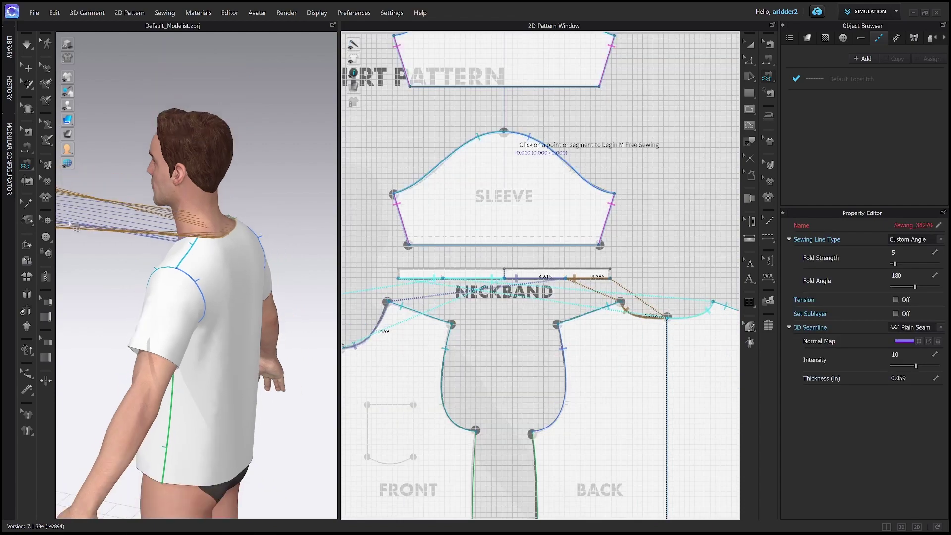
middle_drag(125, 266, 214, 268)
right_drag(214, 269, 243, 263)
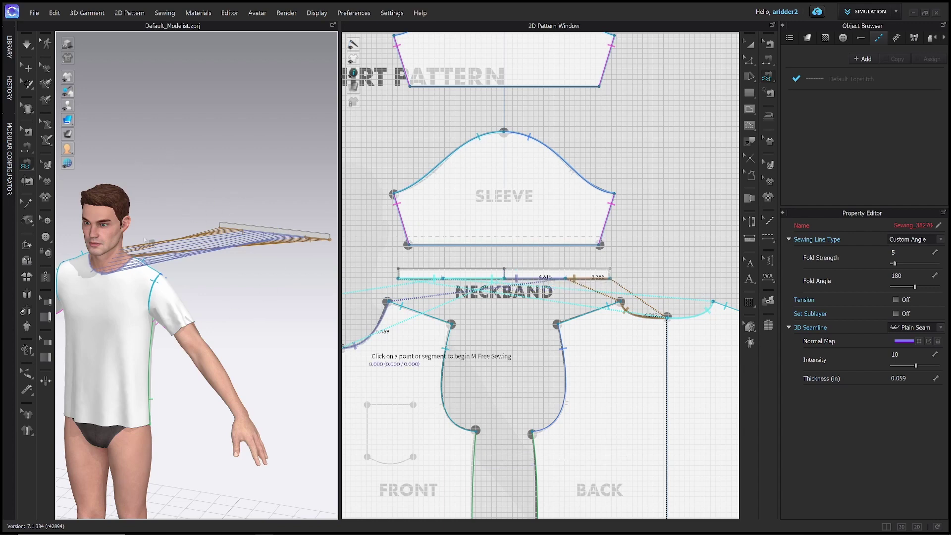
middle_drag(132, 161, 210, 136)
key(Escape)
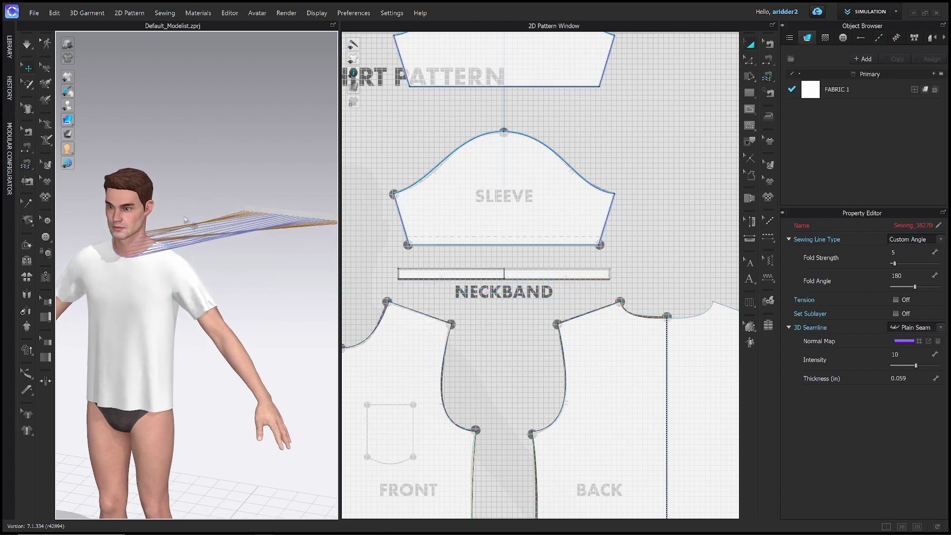
- Superimpose (Side) the neckband around the avatar's neck
click(27, 70)
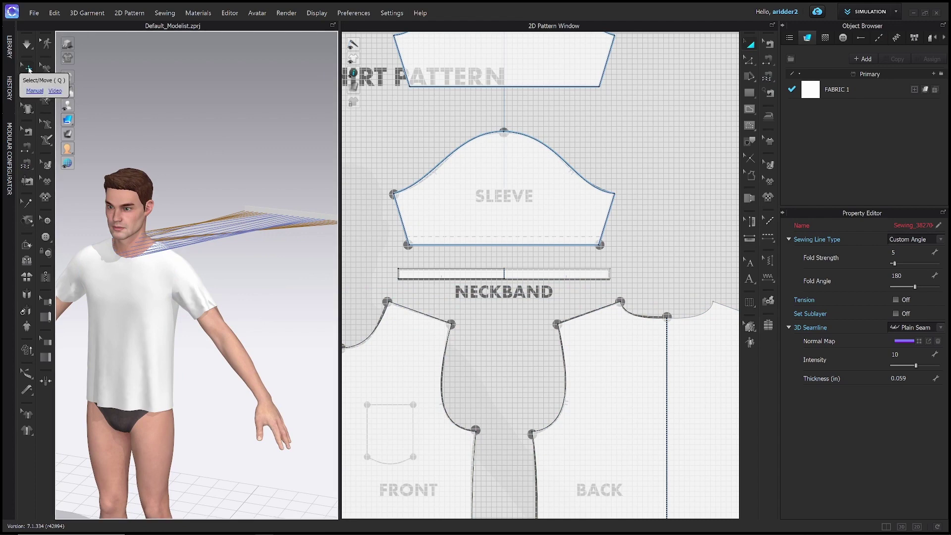
scroll(279, 216, down, 2)
right_drag(278, 214, 273, 237)
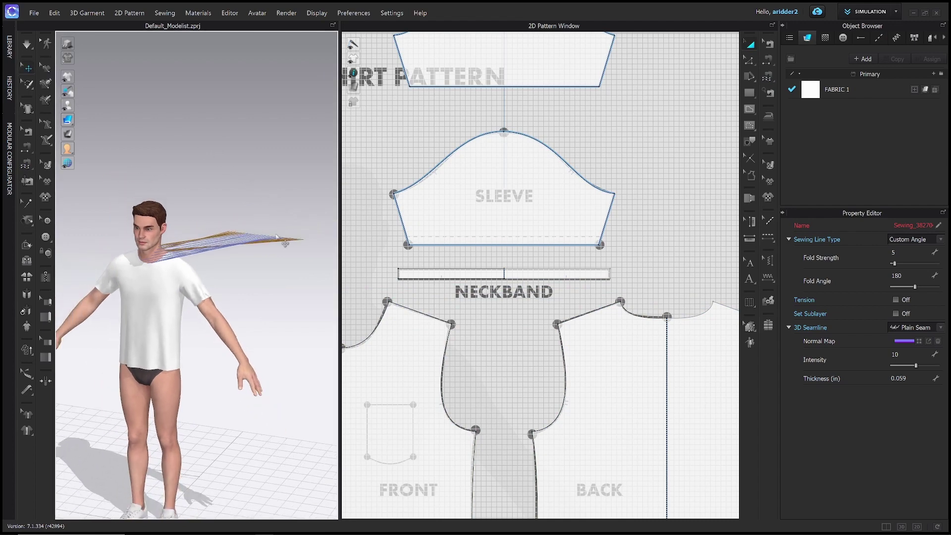
right_click(271, 237)
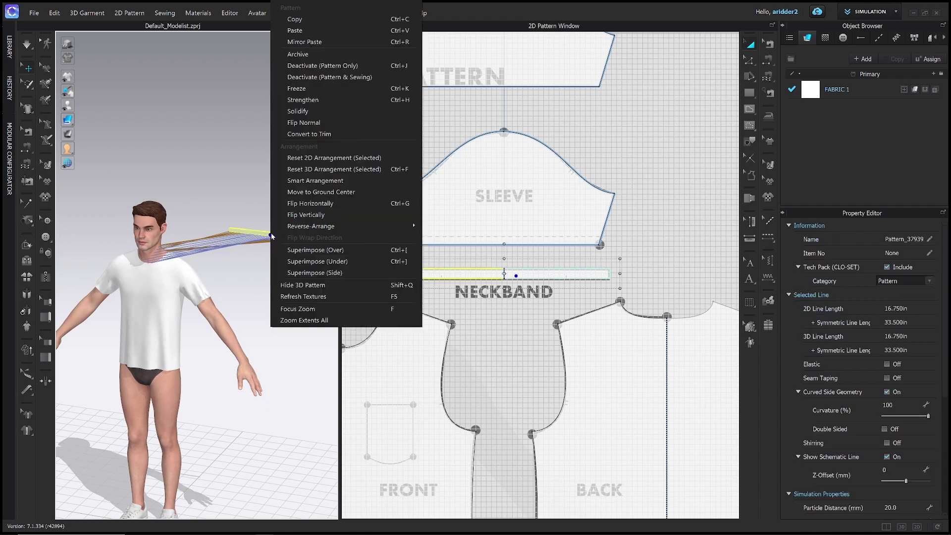
click(328, 273)
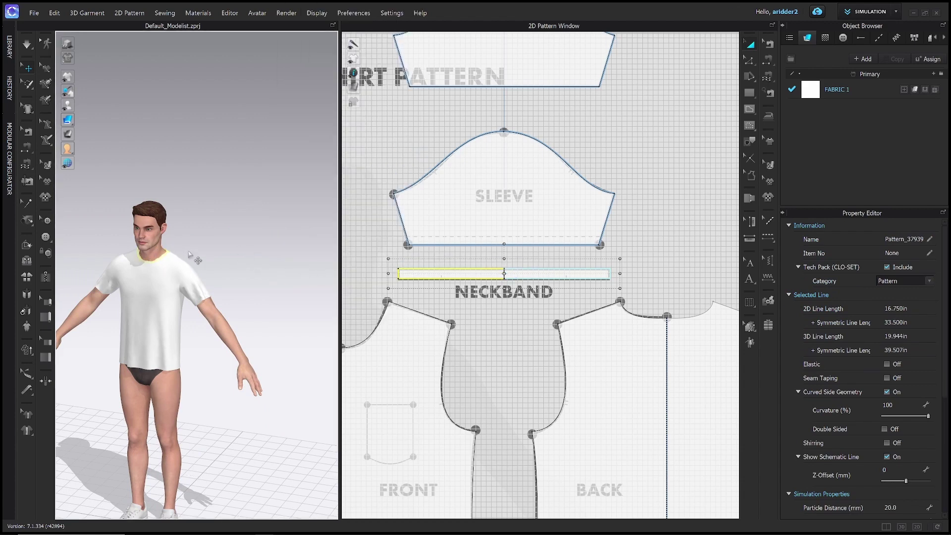
- Check the draped neckband from front and back, then stop the simulation
right_drag(186, 238, 210, 212)
middle_drag(176, 236, 212, 221)
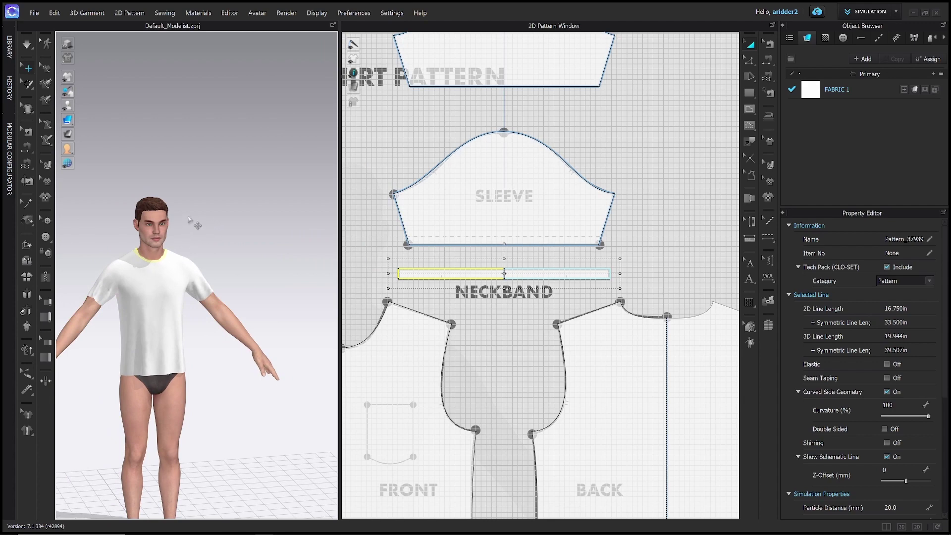
click(188, 256)
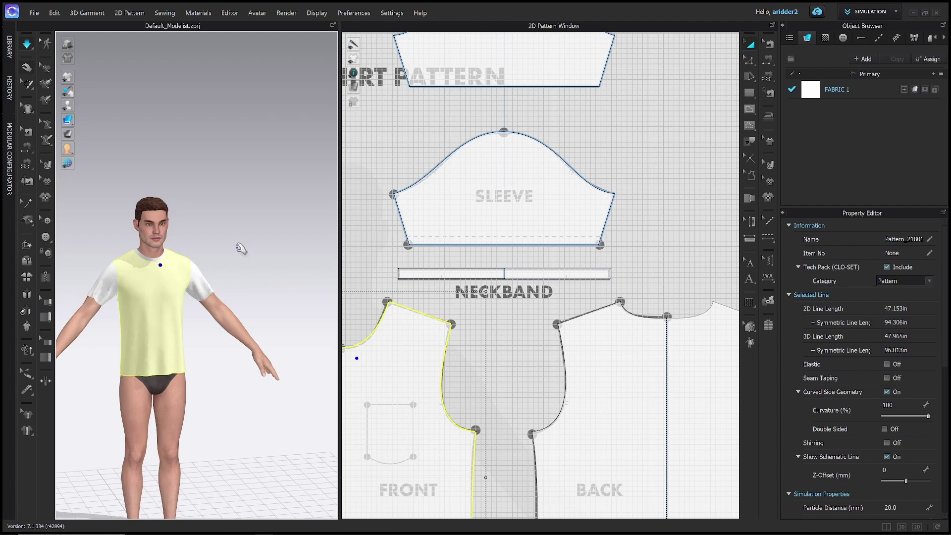
right_drag(238, 250, 144, 259)
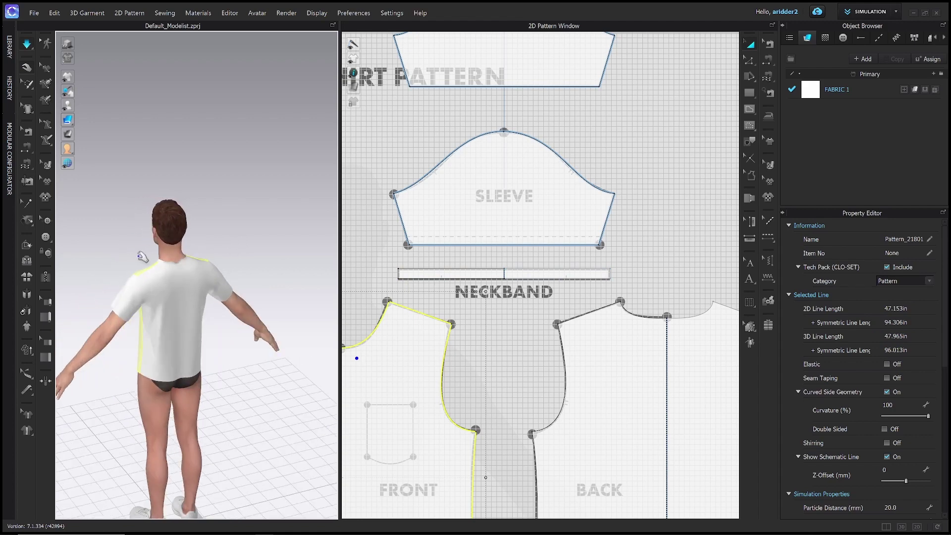
click(187, 265)
click(178, 261)
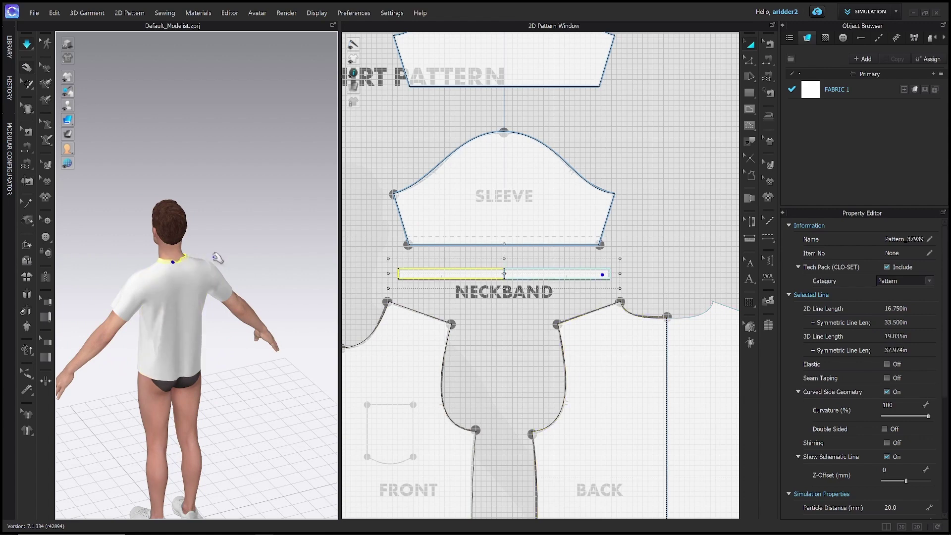
key(space)
- Segment-sew the neckband's right short end to its left short end and simulate
key(n)
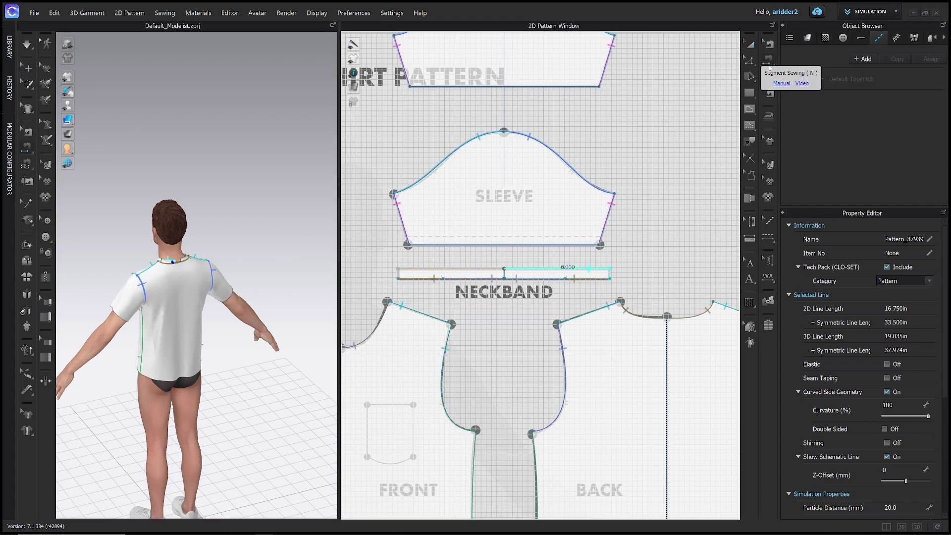
click(612, 273)
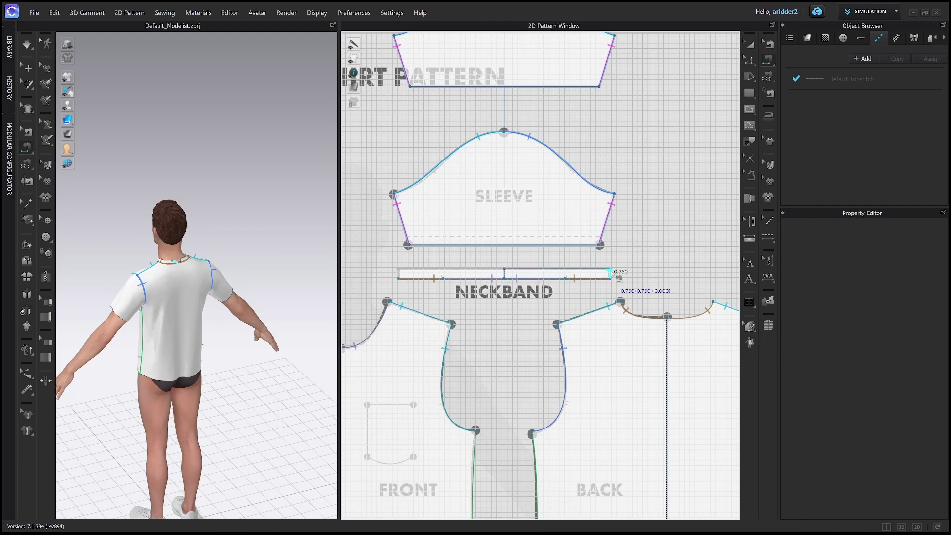
click(398, 272)
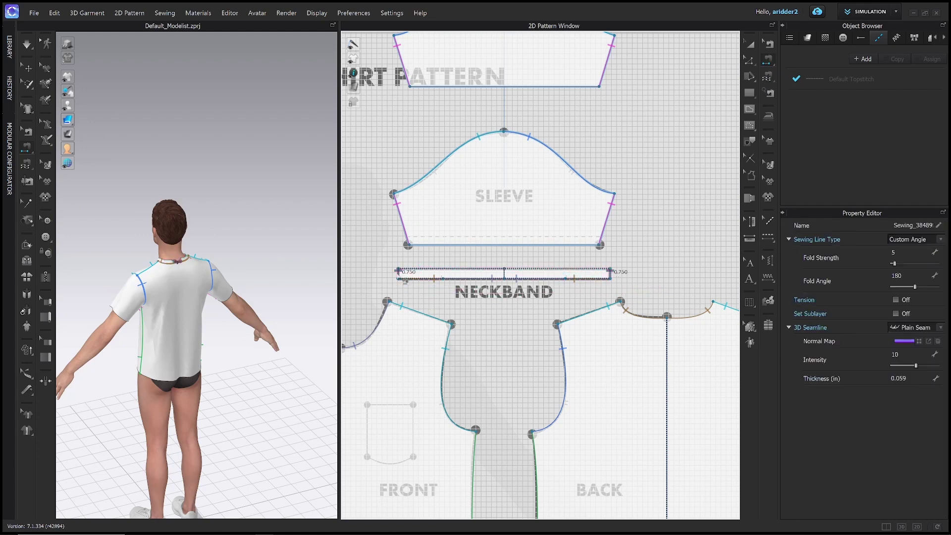
key(space)
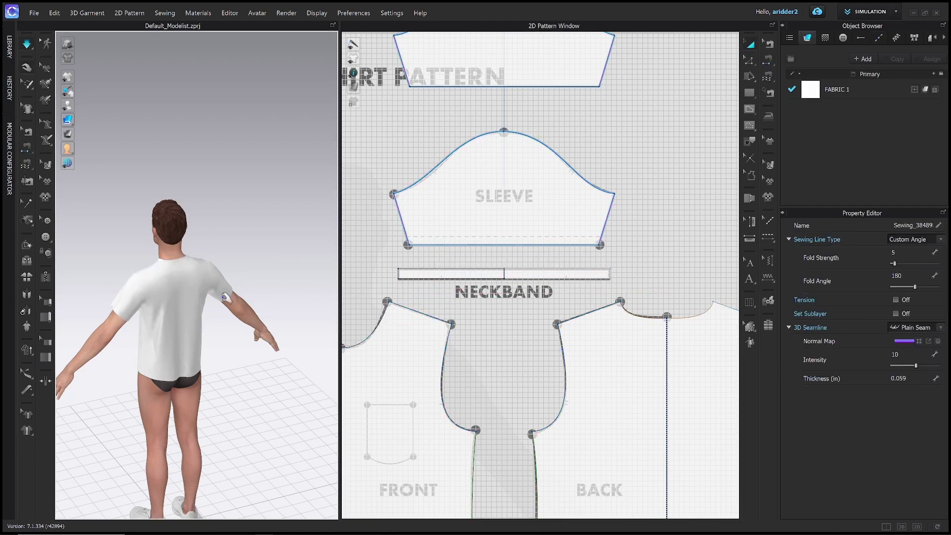
right_drag(227, 298, 296, 286)
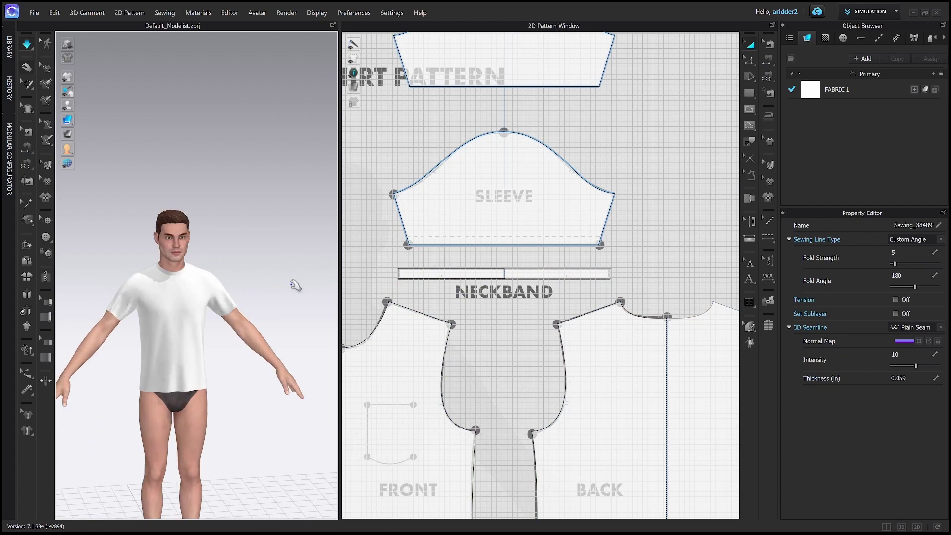
key(space)
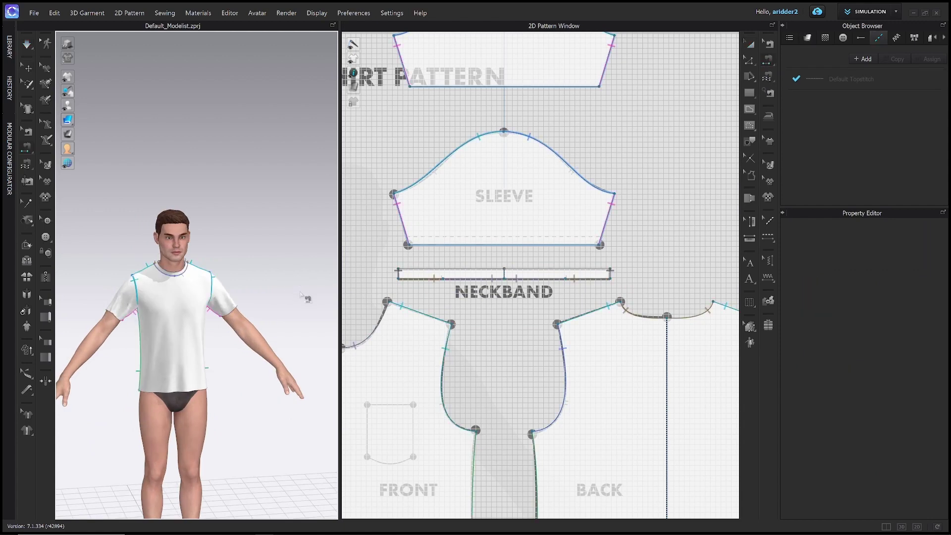
scroll(446, 337, down, 5)
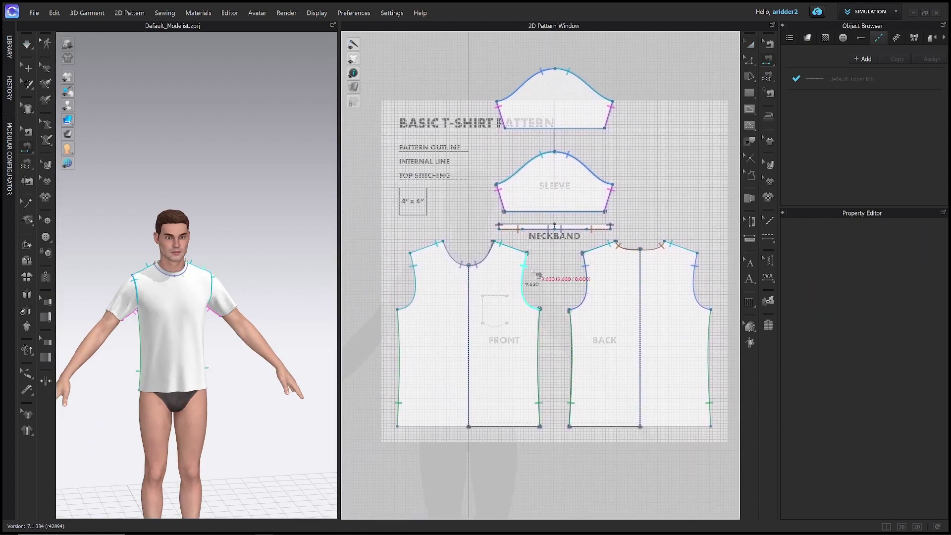
scroll(538, 275, up, 3)
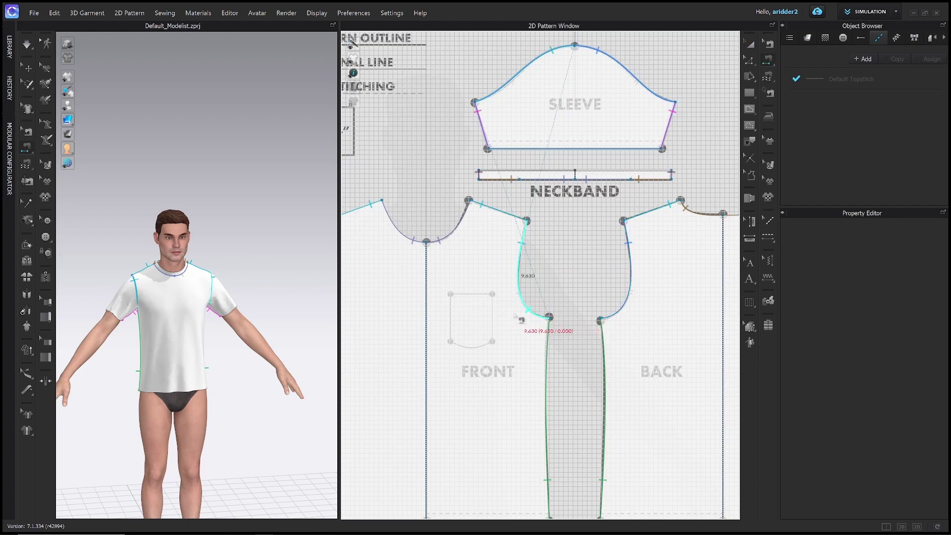
scroll(522, 319, down, 3)
scroll(541, 322, up, 3)
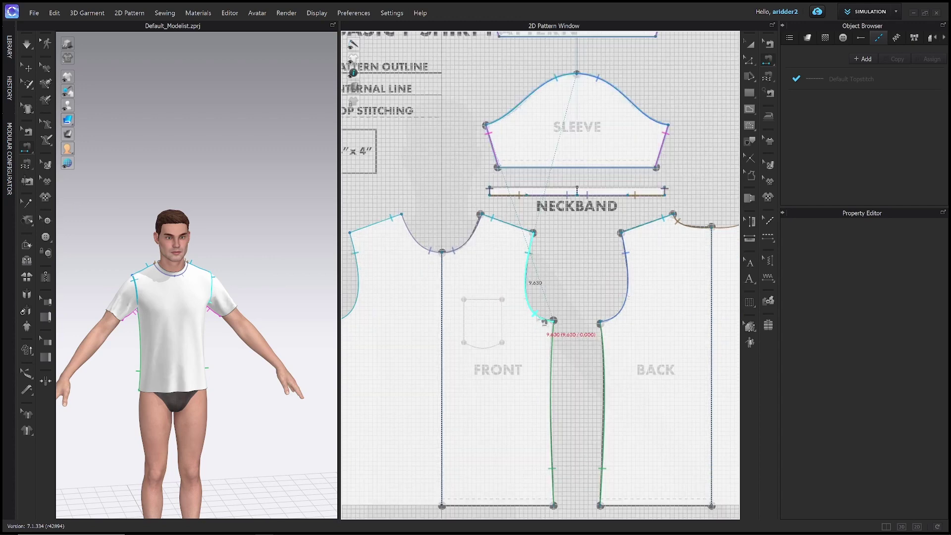
scroll(544, 322, down, 3)
scroll(465, 218, up, 1)
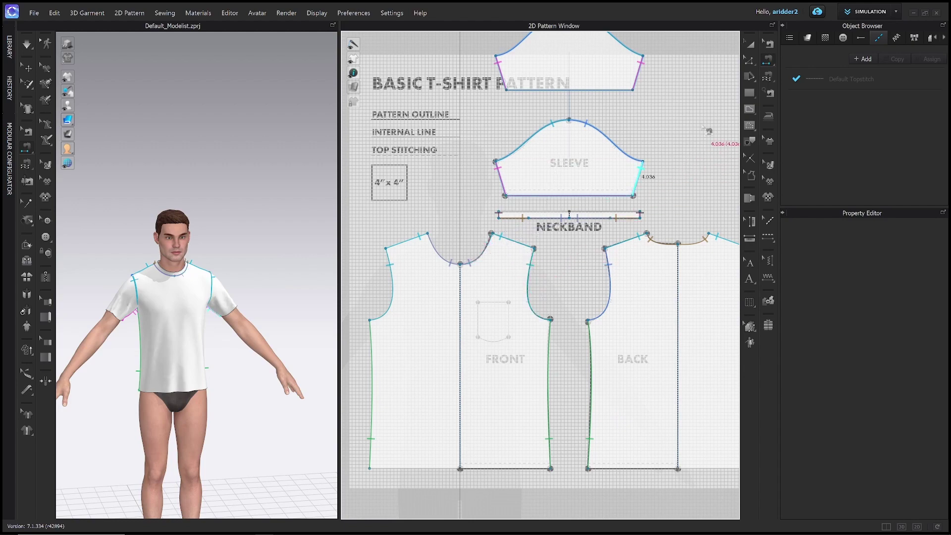
scroll(491, 310, up, 2)
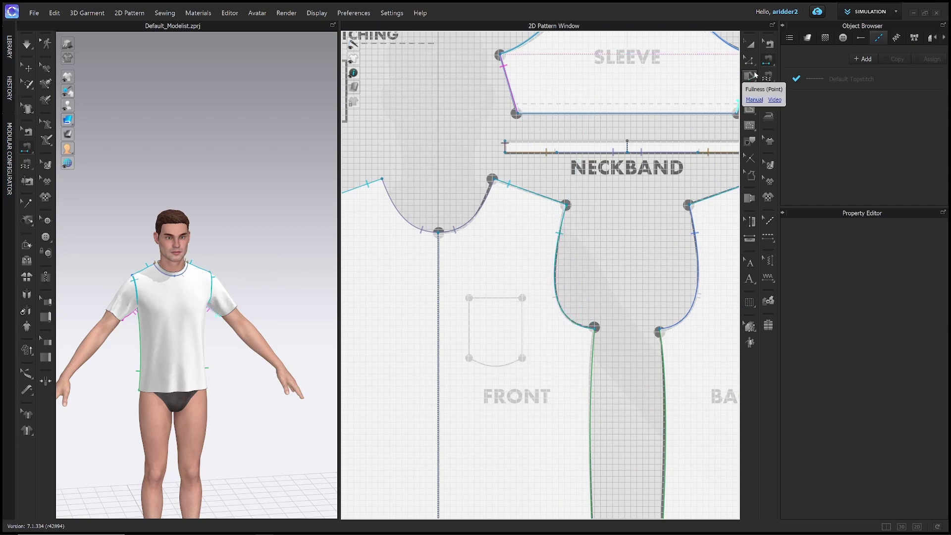
mouse_move(748, 113)
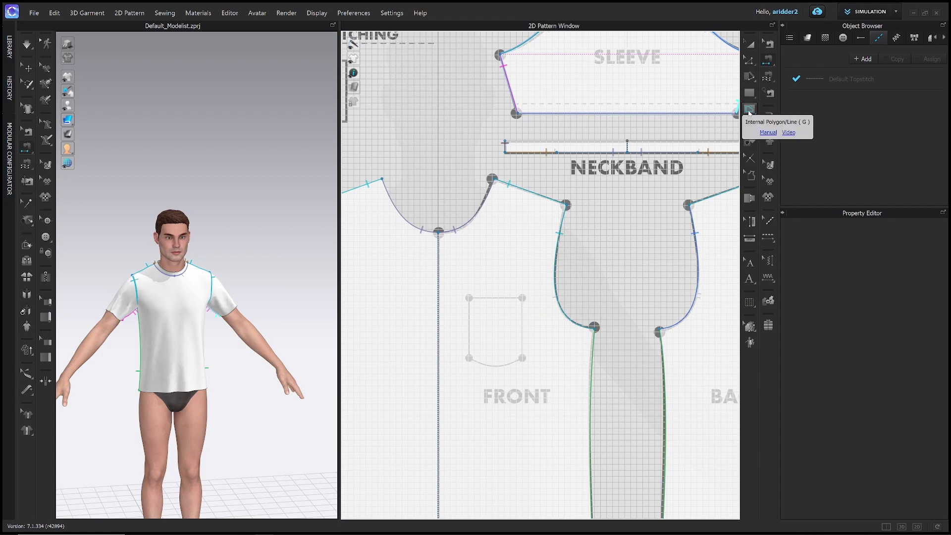
- Draw a closed internal square through the pocket guide's four corners on the front pattern
click(750, 114)
click(749, 112)
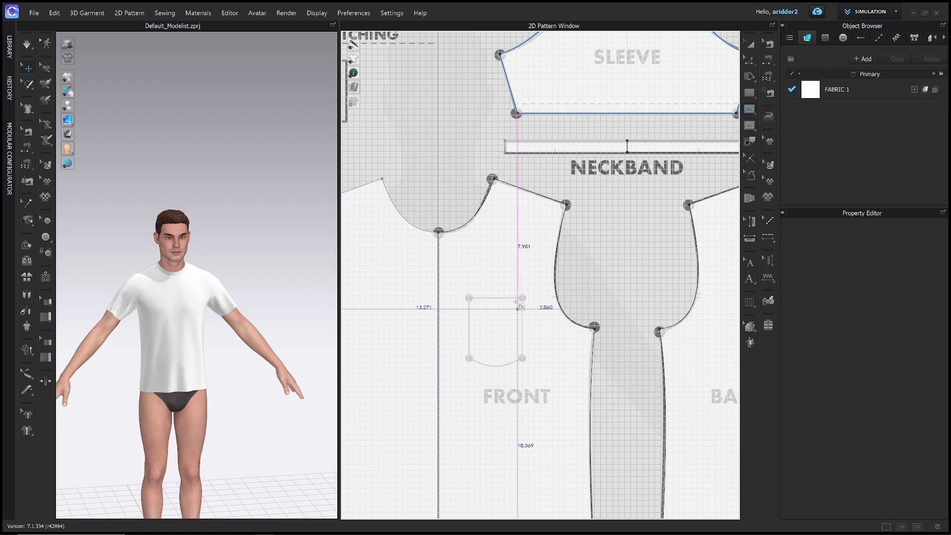
scroll(470, 300, up, 3)
scroll(470, 302, up, 2)
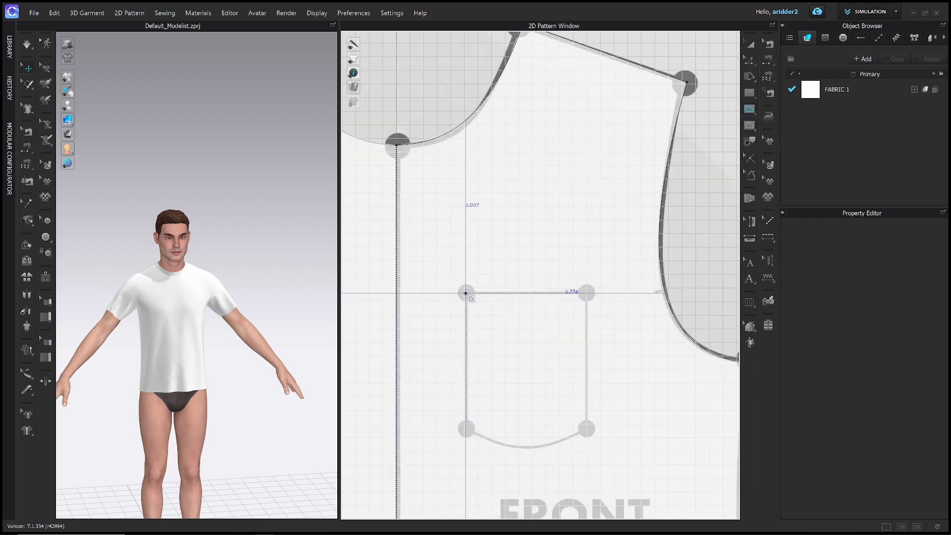
click(466, 293)
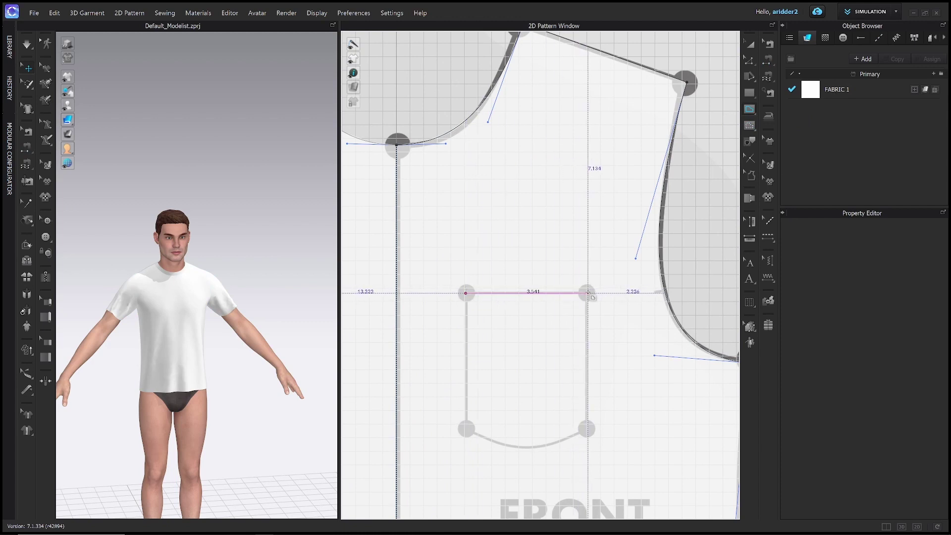
click(587, 292)
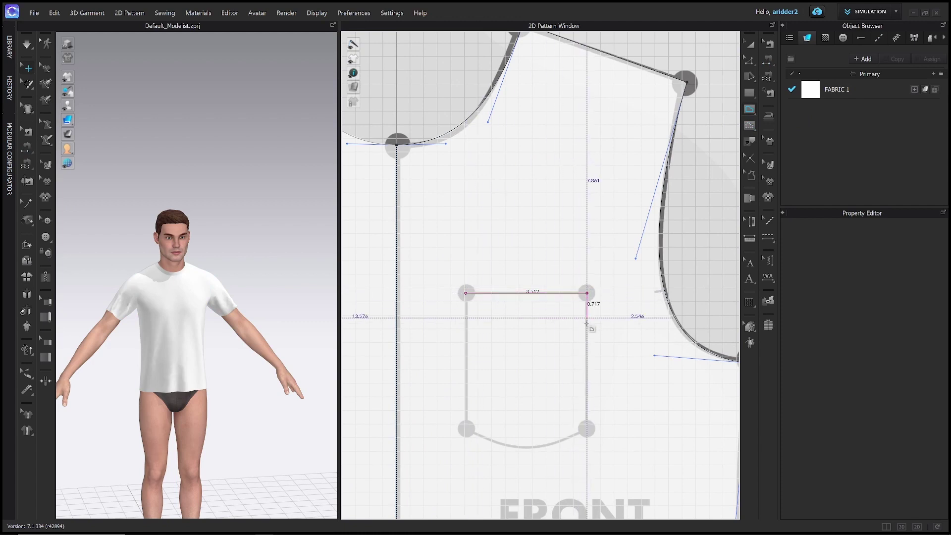
click(587, 430)
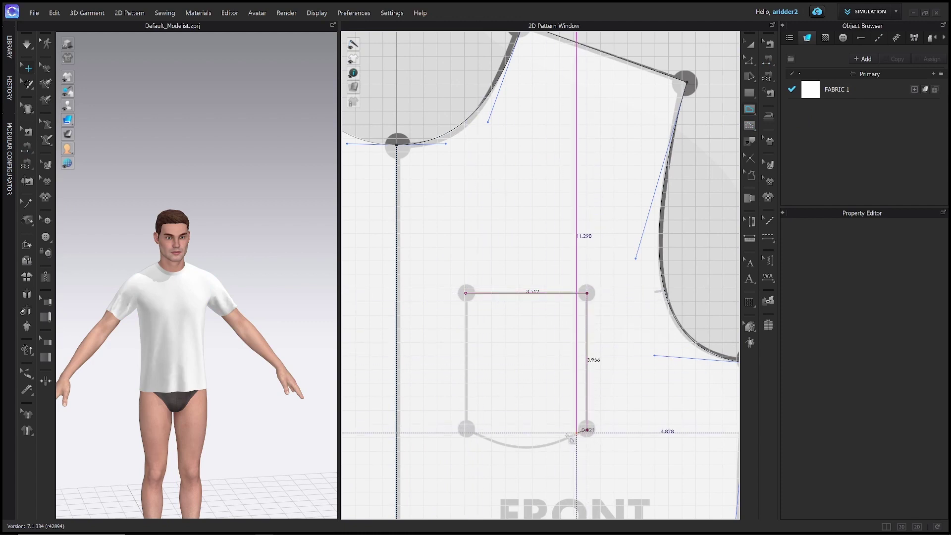
click(465, 430)
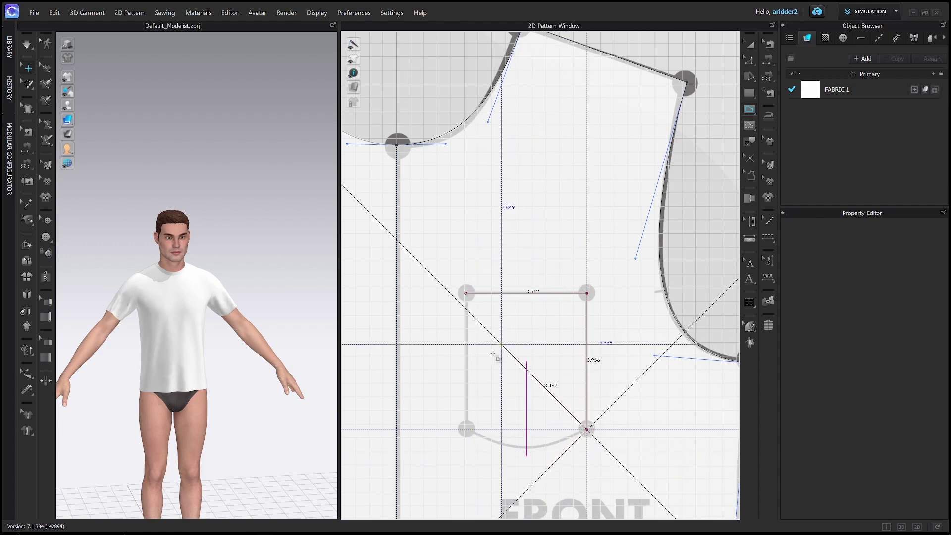
click(466, 430)
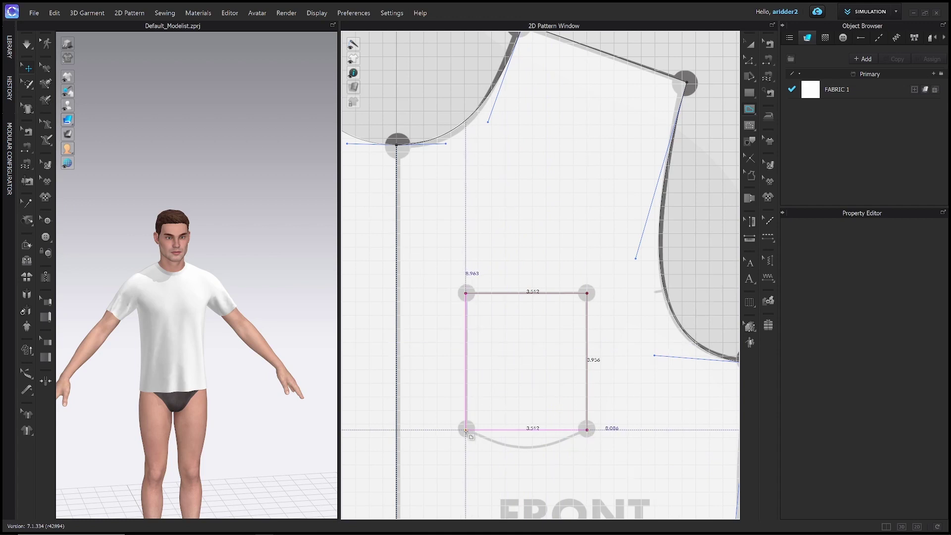
click(466, 293)
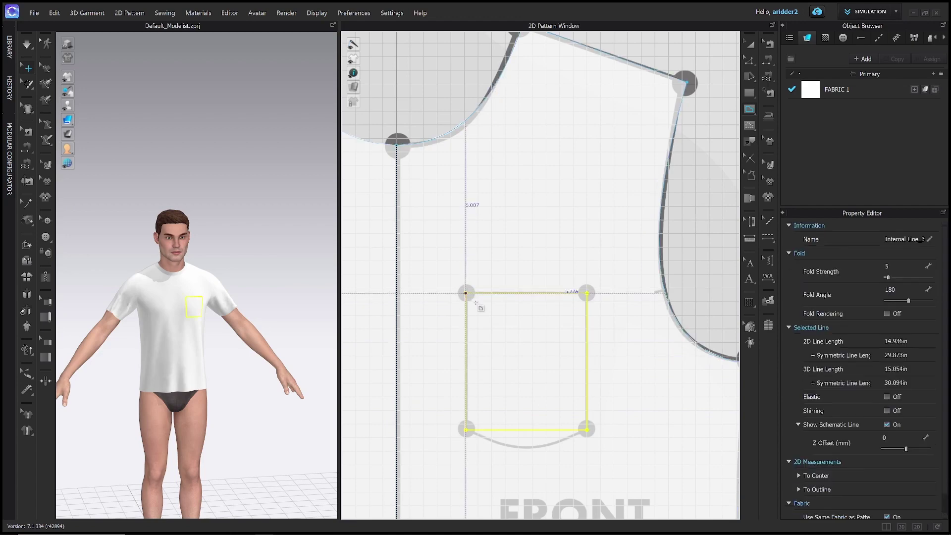
scroll(585, 426, down, 4)
scroll(581, 422, down, 3)
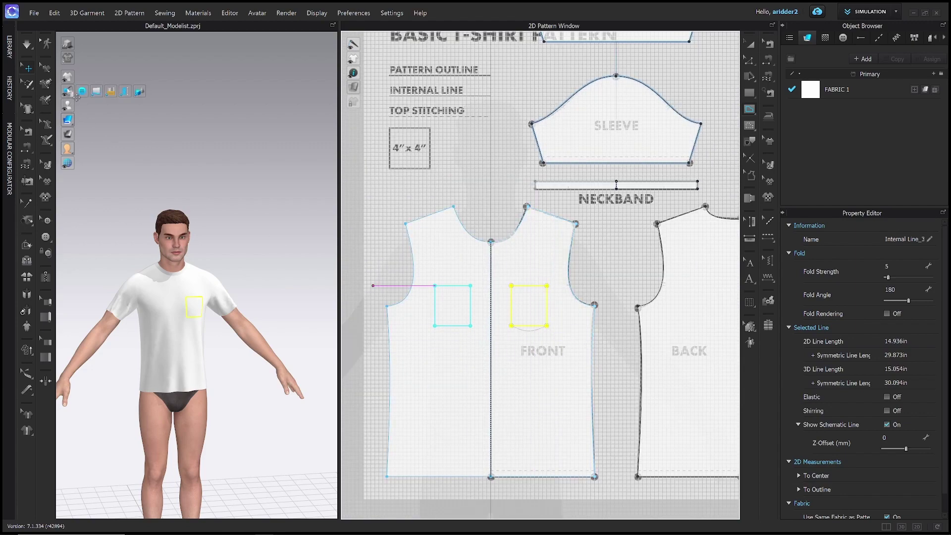
- Remove linked editing between the two halves of the front piece
mouse_move(68, 77)
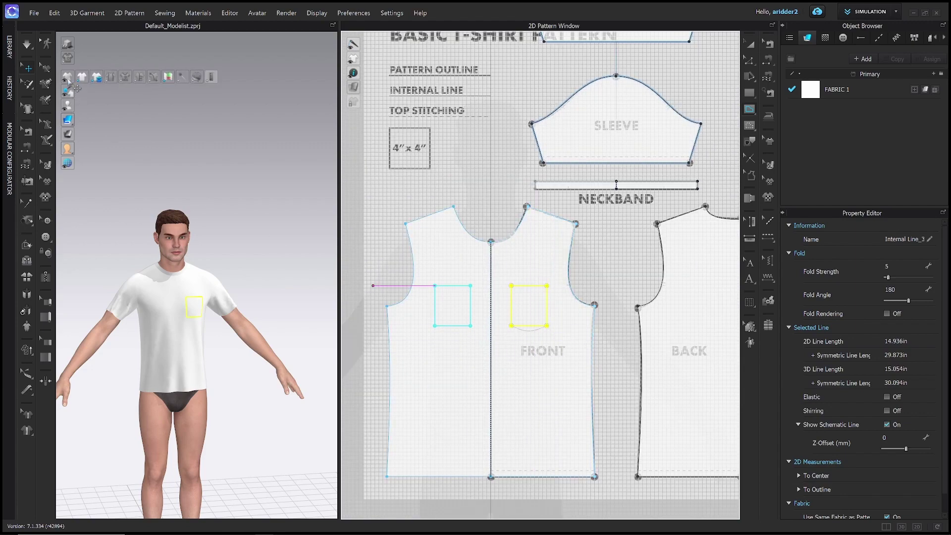
click(124, 79)
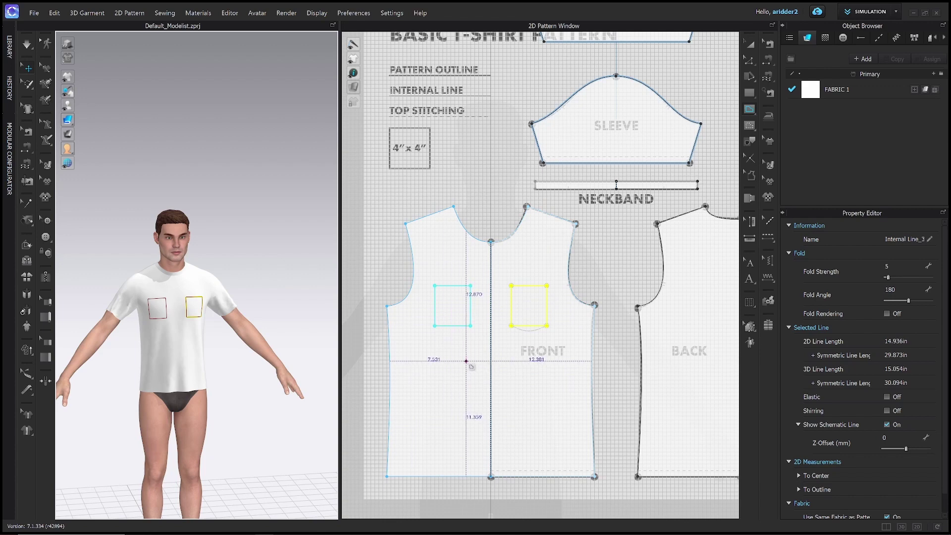
key(a)
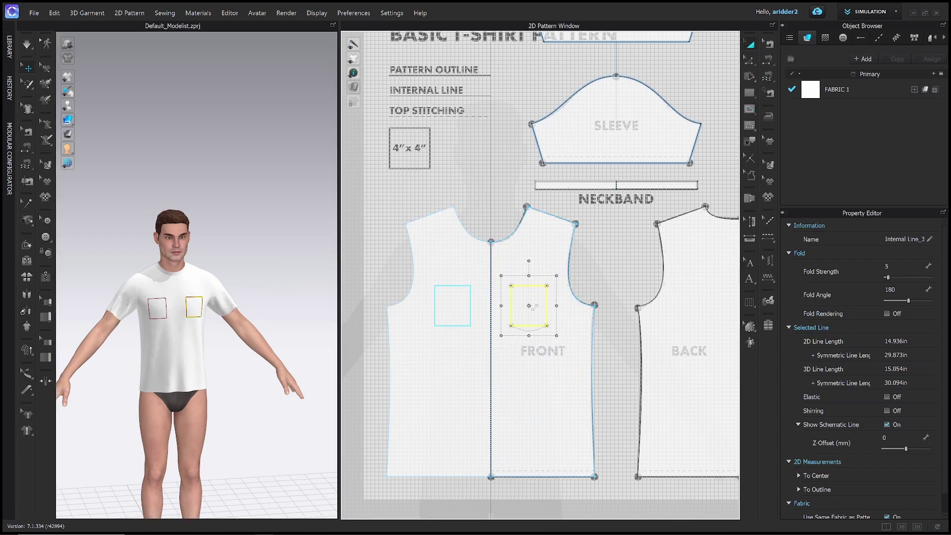
right_click(469, 369)
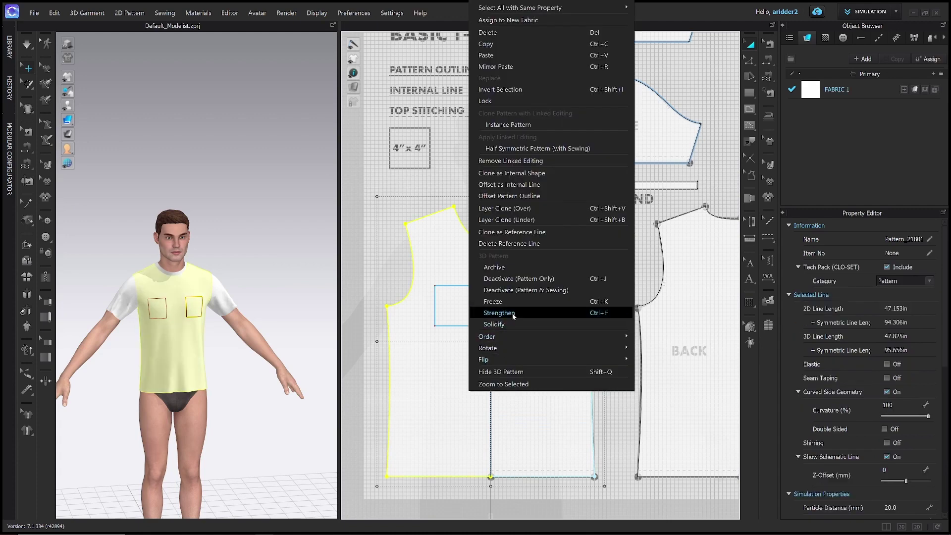
click(521, 162)
click(472, 162)
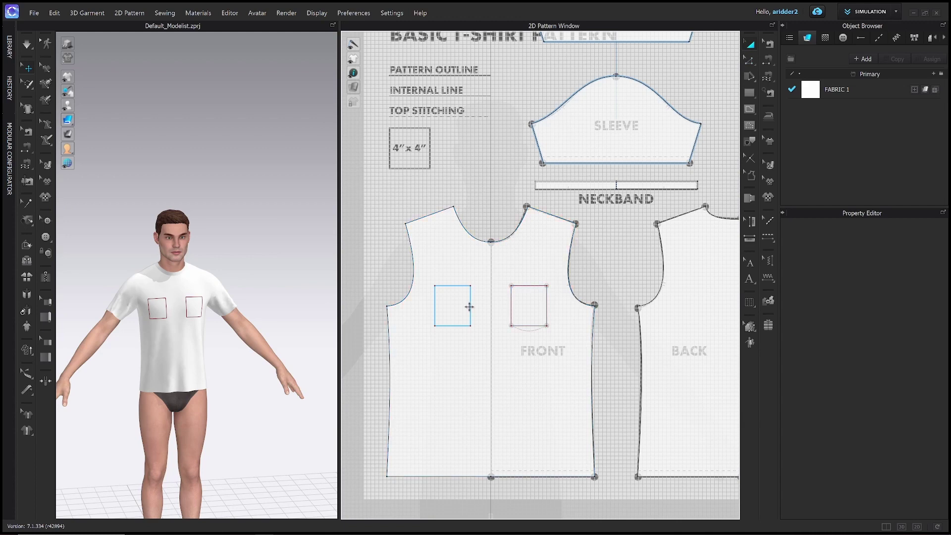
- Delete the mirrored pocket square on the left front half
click(749, 45)
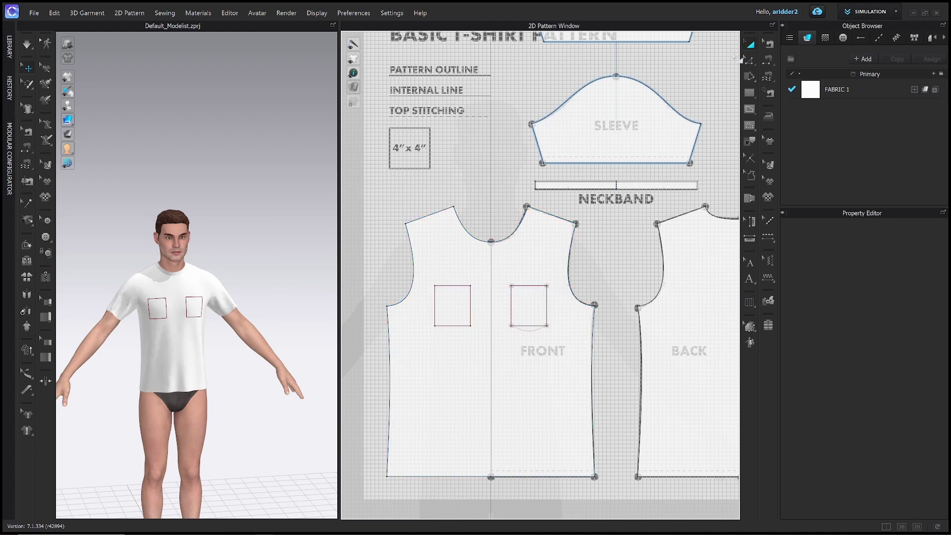
click(469, 307)
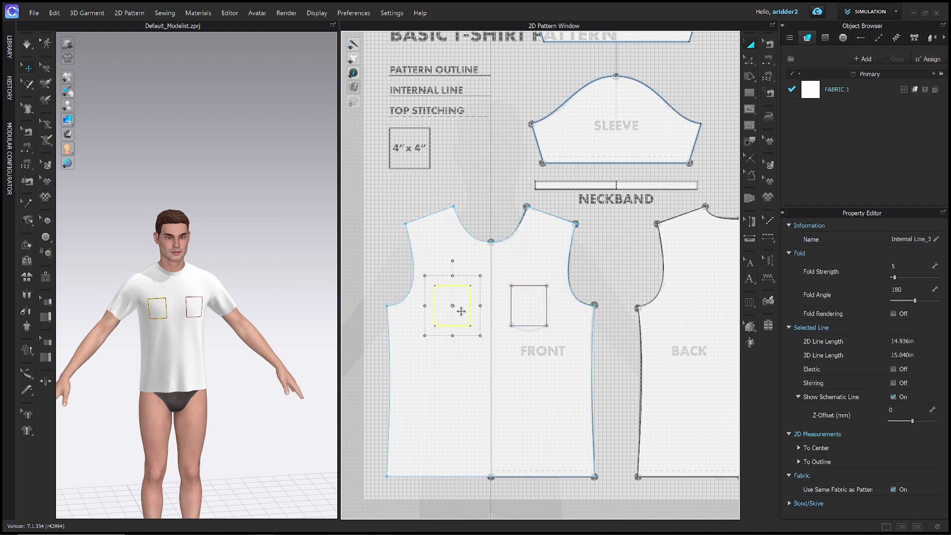
key(Delete)
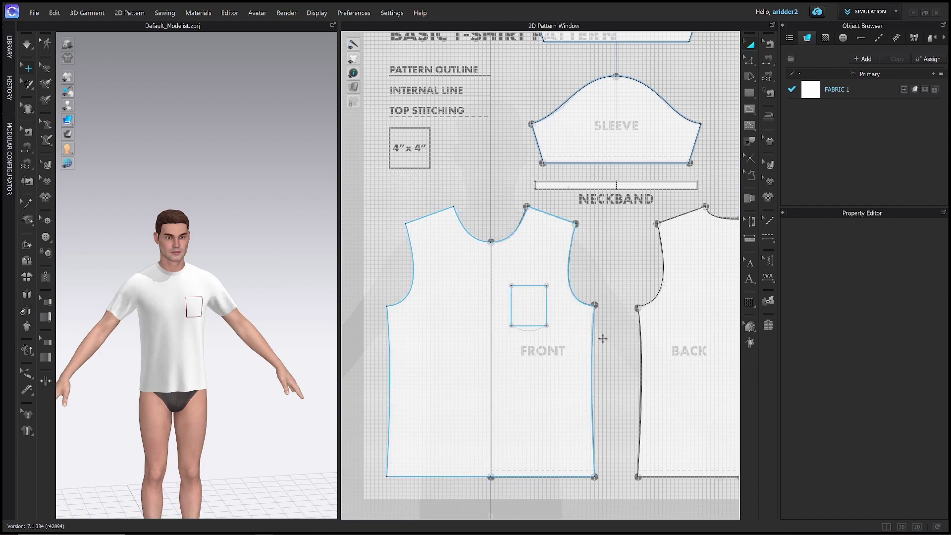
- Curve the pocket's bottom edge outward to 3.706 in and inspect it on the 3D shirt
scroll(558, 360, up, 3)
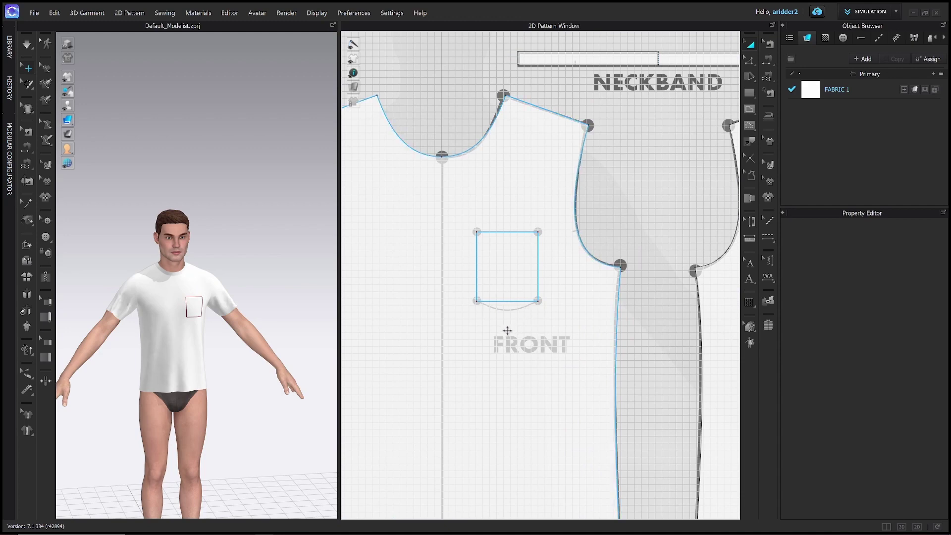
key(c)
click(511, 308)
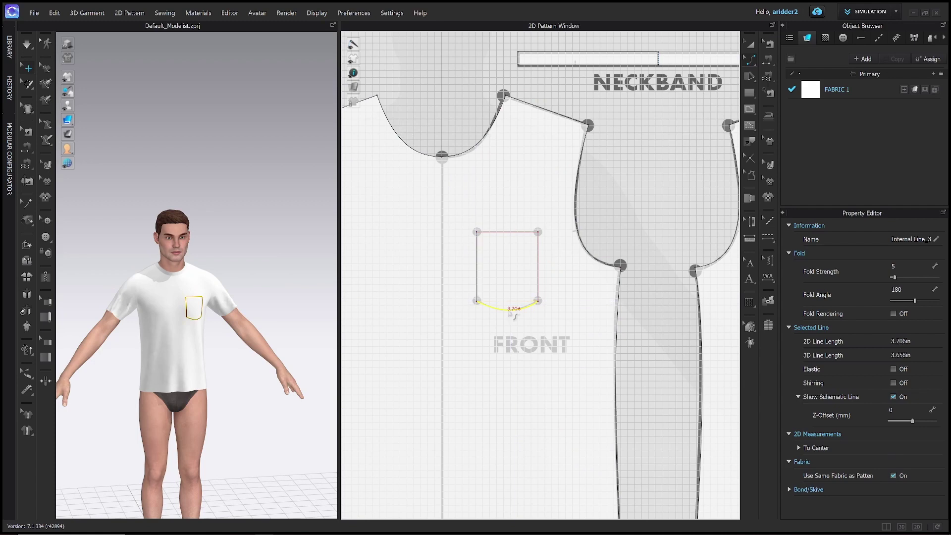
scroll(514, 315, down, 5)
middle_drag(246, 275, 266, 244)
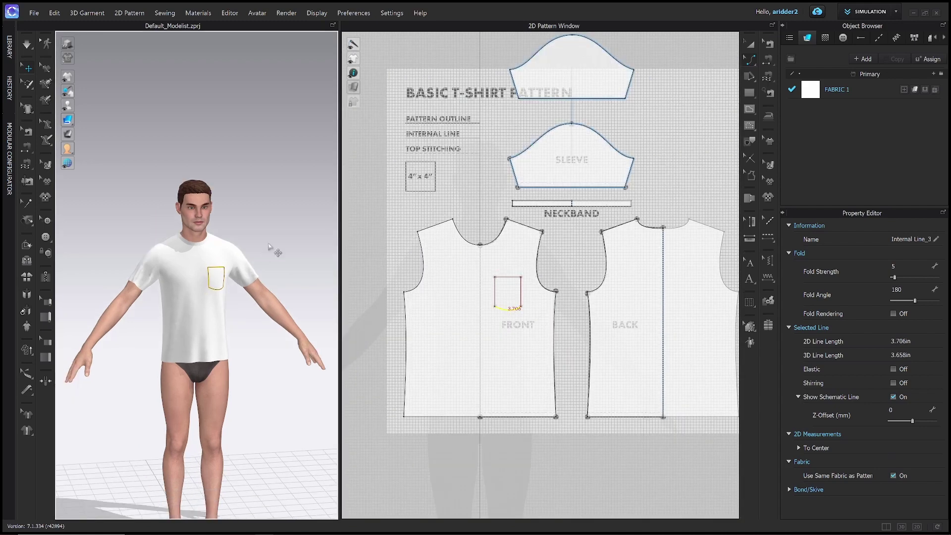
key(2)
middle_drag(269, 188, 270, 258)
right_drag(271, 258, 223, 256)
scroll(223, 254, up, 3)
middle_drag(279, 240, 269, 272)
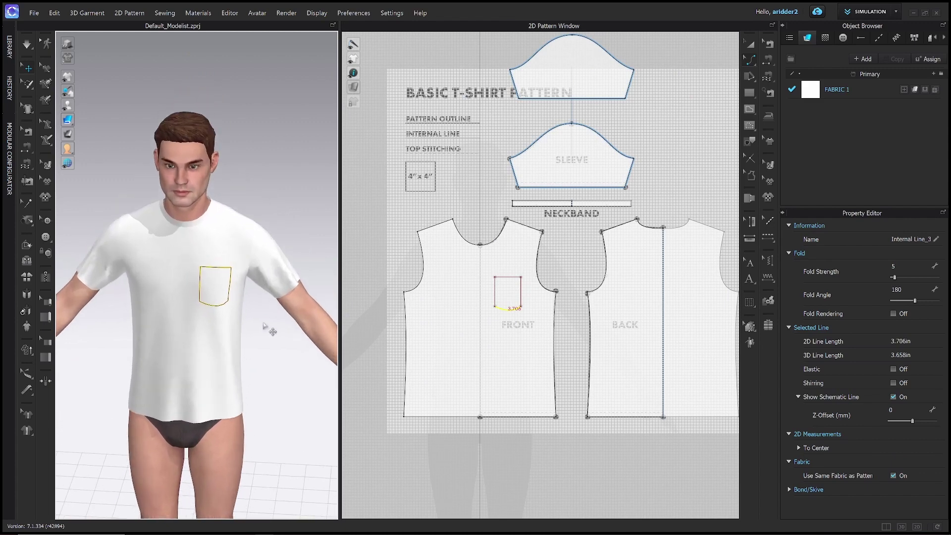
scroll(275, 310, up, 3)
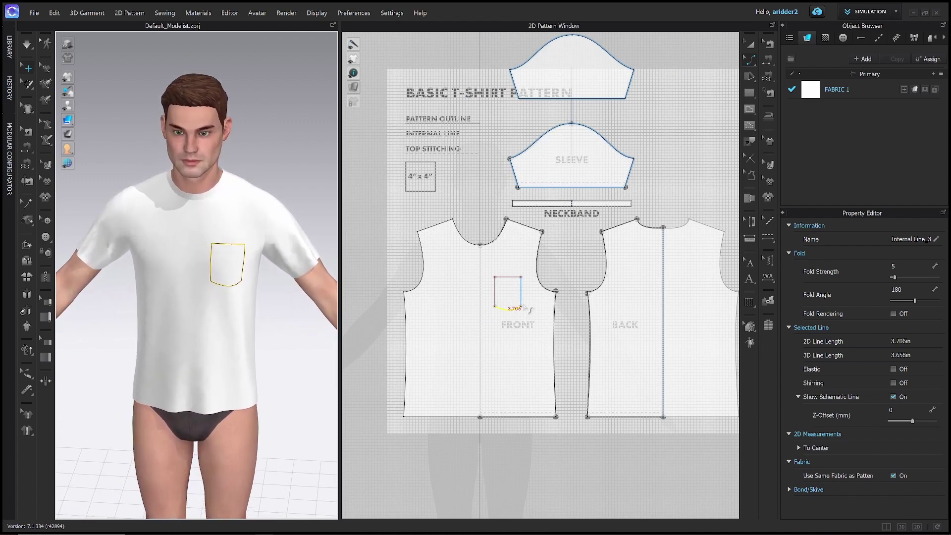
scroll(527, 307, up, 2)
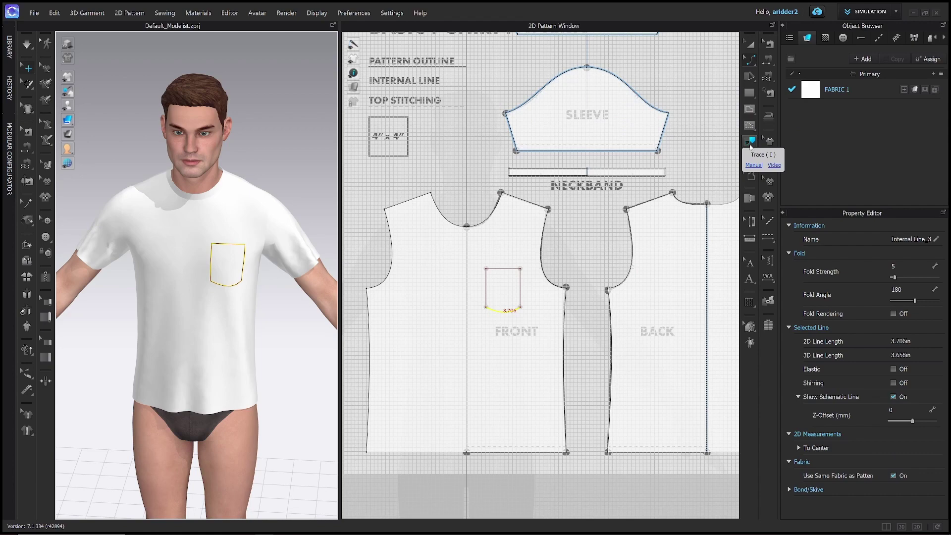
- Trace the pocket's four edges, including the curved bottom, into a new pattern piece
click(750, 142)
scroll(528, 295, up, 1)
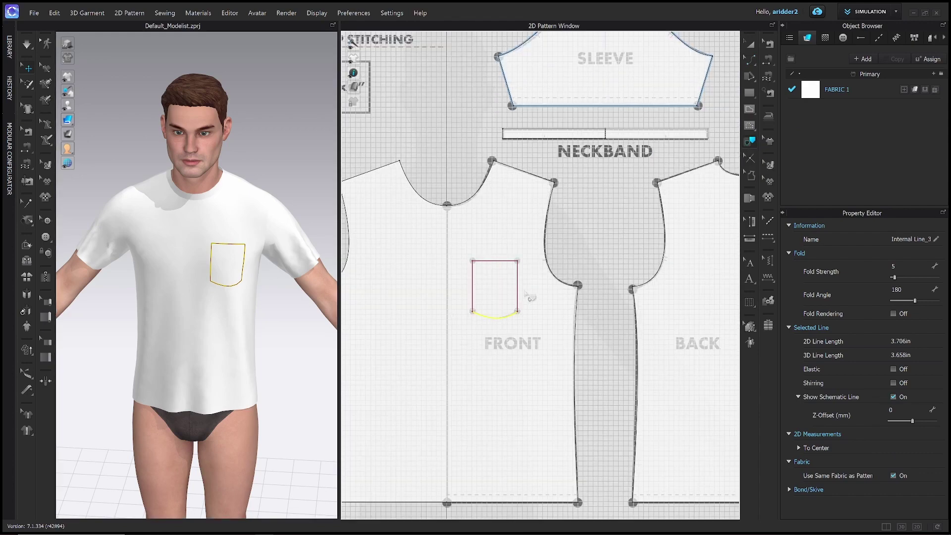
click(517, 288)
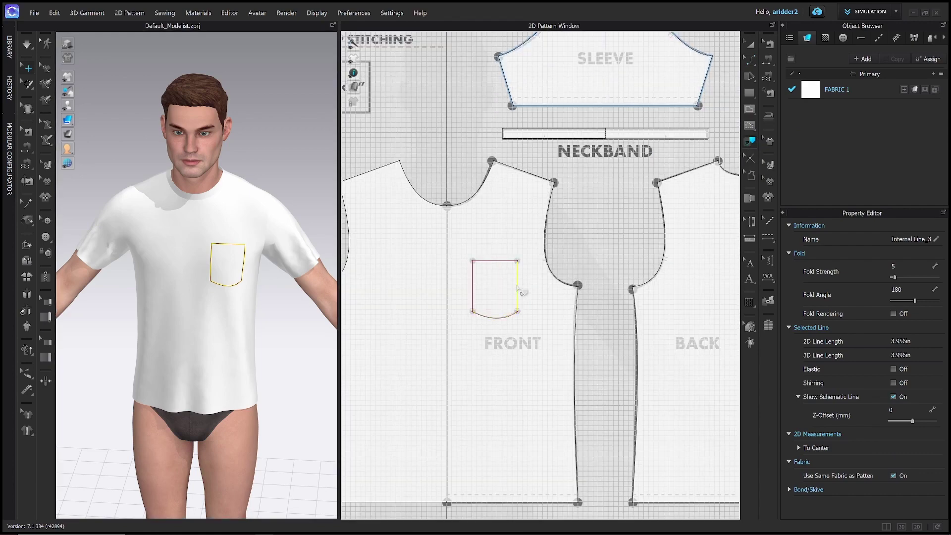
shift+click(508, 261)
shift+click(478, 288)
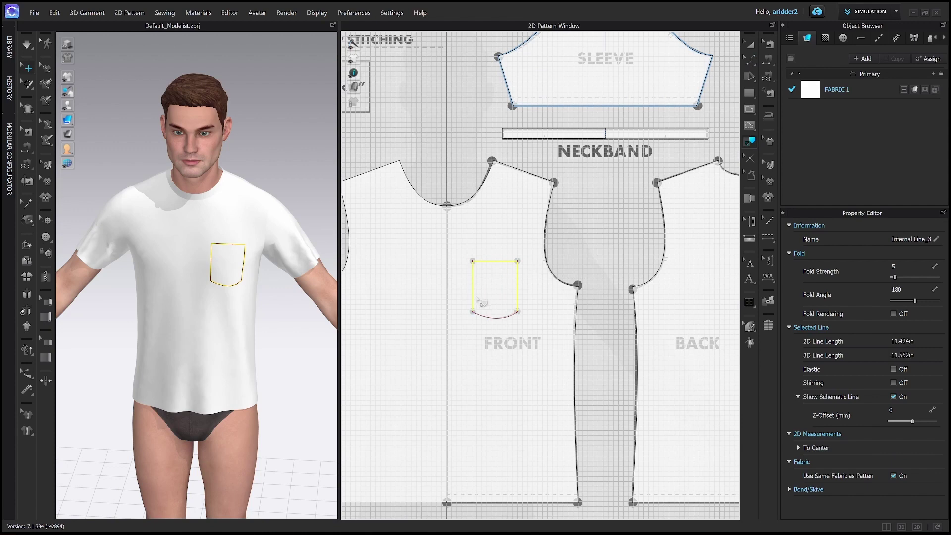
shift+click(493, 318)
right_click(519, 303)
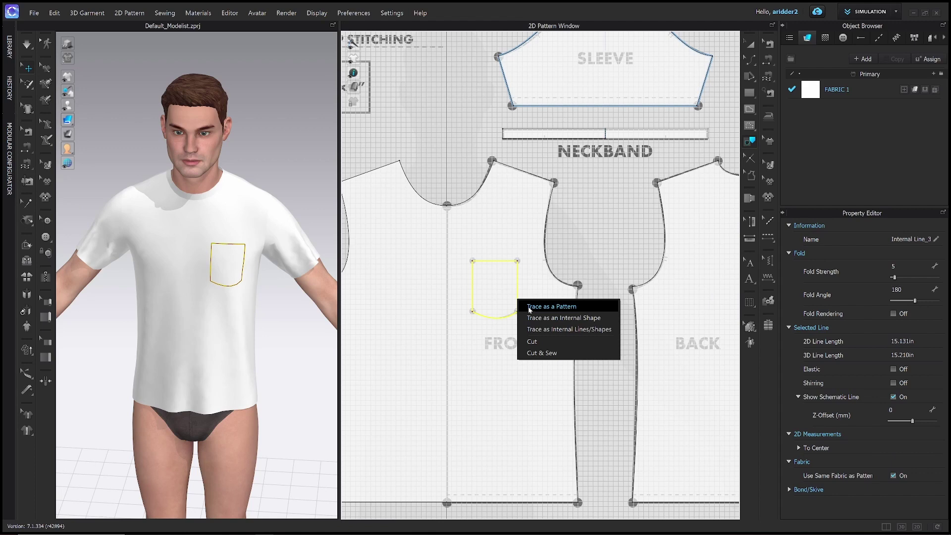
click(529, 307)
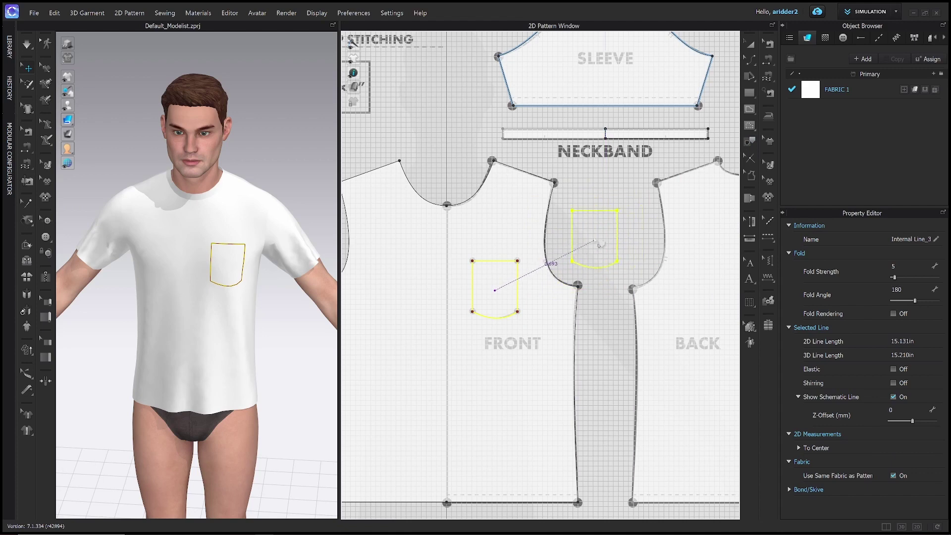
click(604, 237)
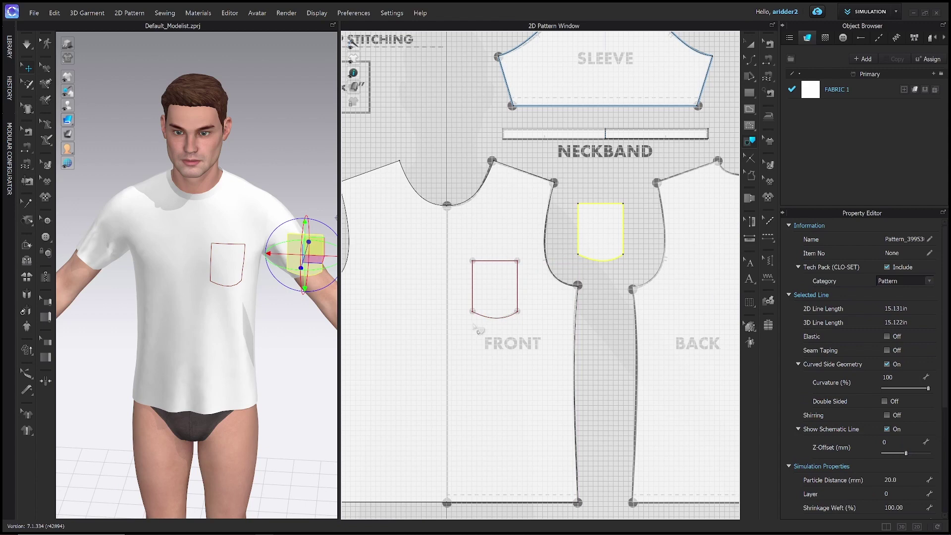
- Segment-sew the pocket piece's left edge to the front pocket outline, then undo the pending seams
key(n)
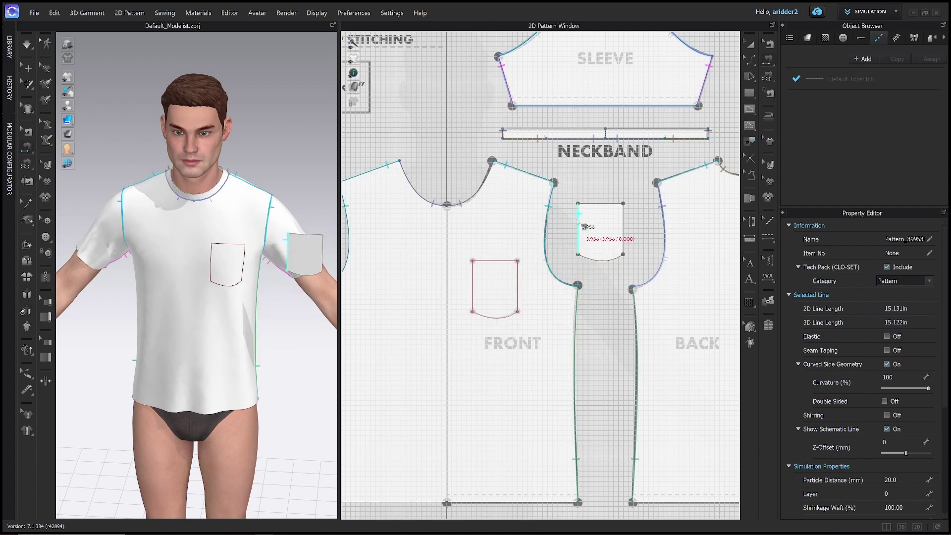
click(578, 226)
click(475, 280)
click(586, 261)
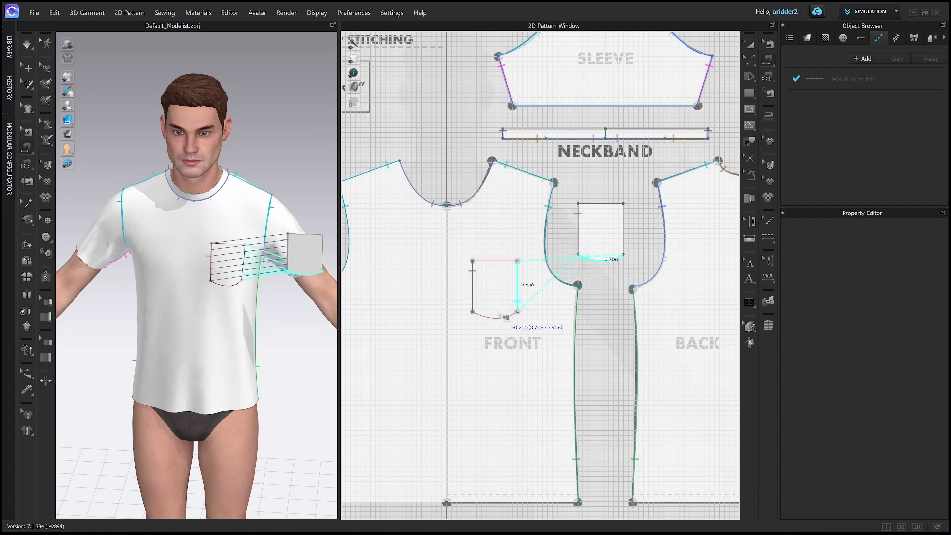
key(ctrl+z)
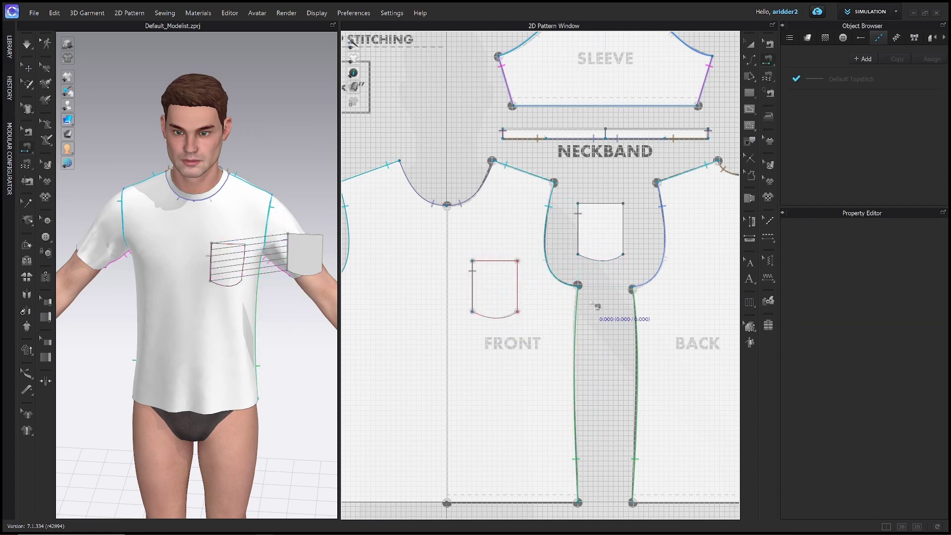
key(ctrl+z)
click(590, 303)
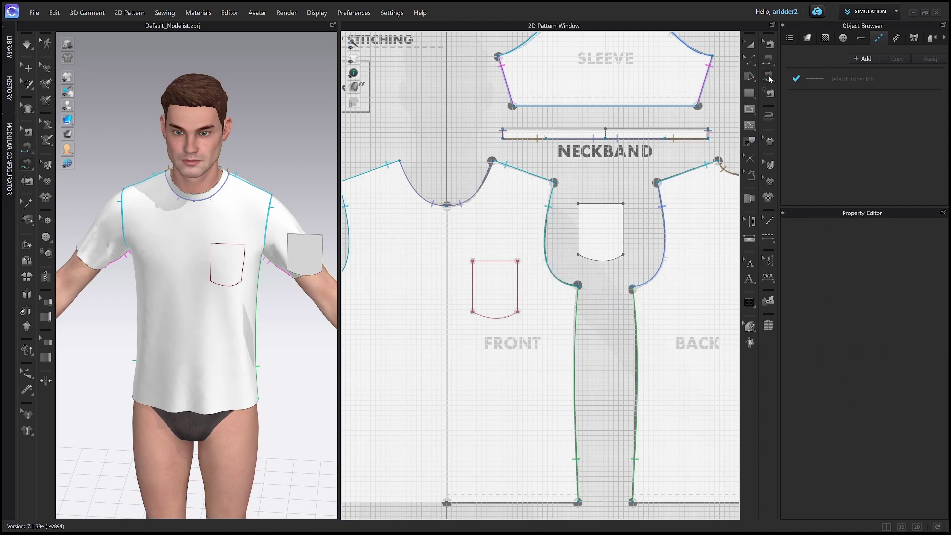
- Free-sew from the outline's top-left corner to the pocket corners, joining the sides and curved bottom
click(769, 78)
click(473, 261)
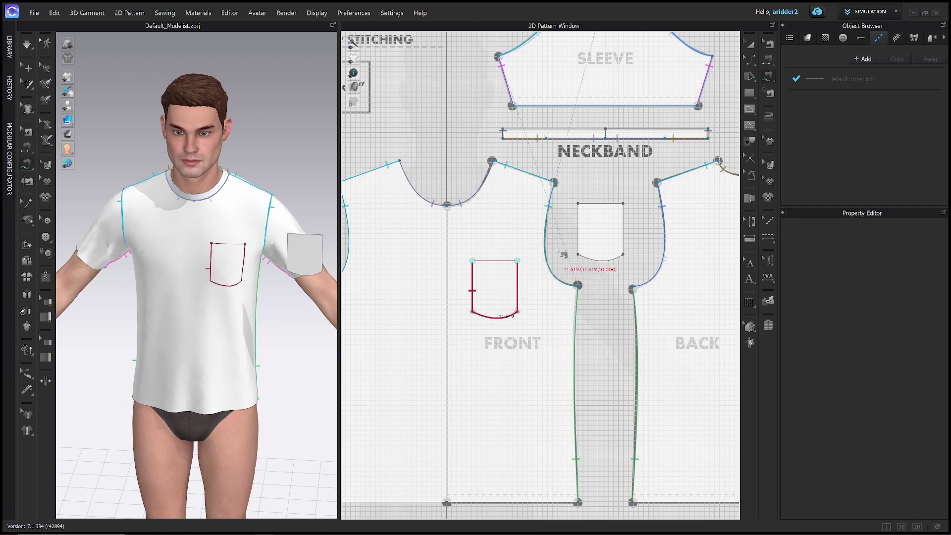
click(578, 204)
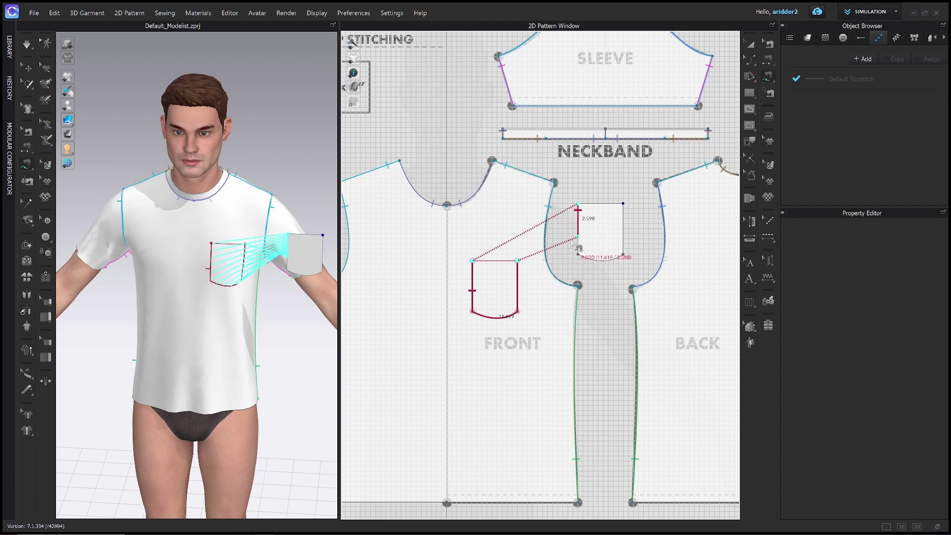
click(624, 203)
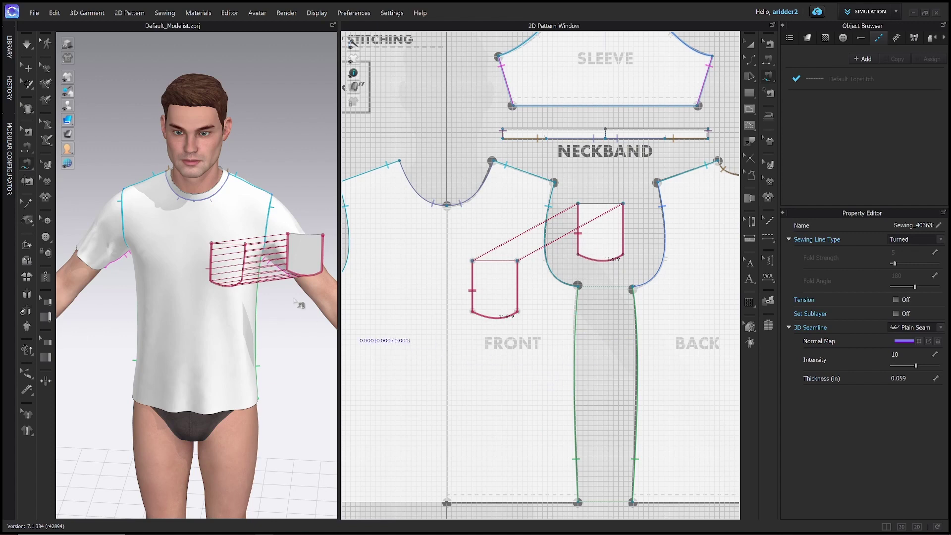
scroll(276, 299, down, 3)
- Bring the pocket into view on the 3D shirt front and apply Superimpose (Over) to it
key(q)
drag(274, 262, 239, 273)
right_drag(238, 272, 282, 279)
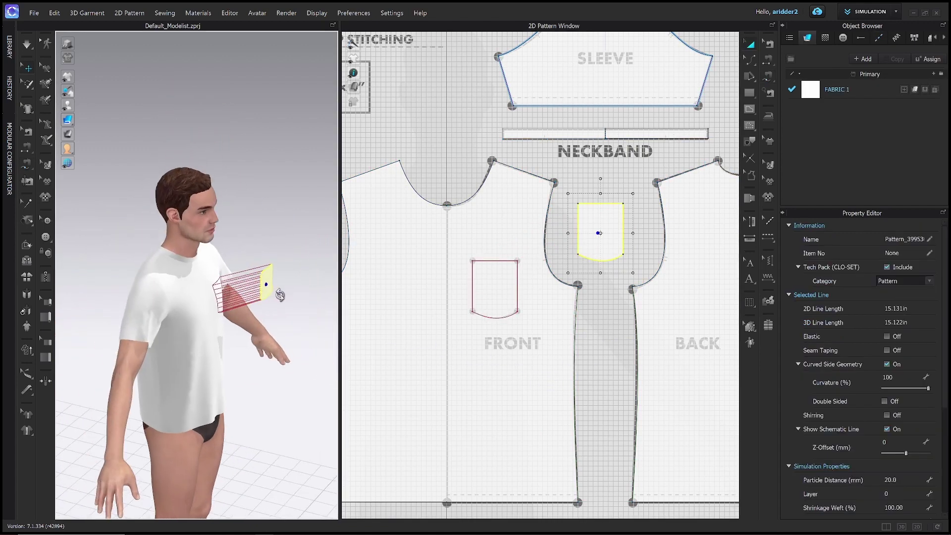
right_drag(282, 314, 238, 312)
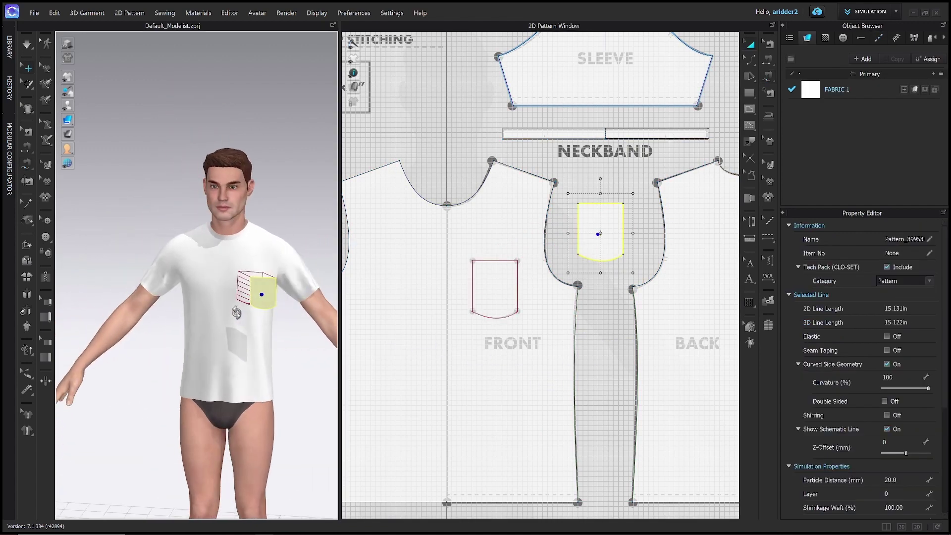
middle_drag(260, 317, 238, 317)
scroll(238, 314, up, 2)
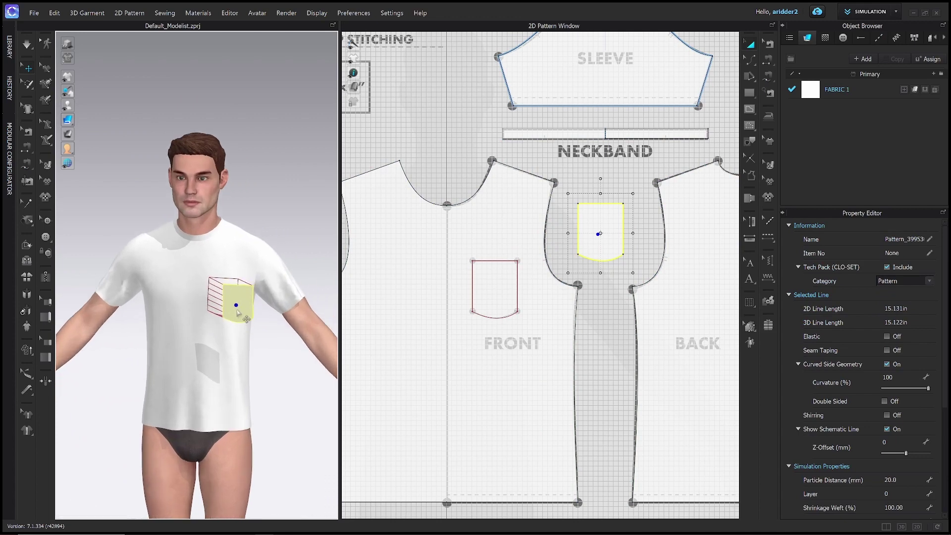
right_click(246, 309)
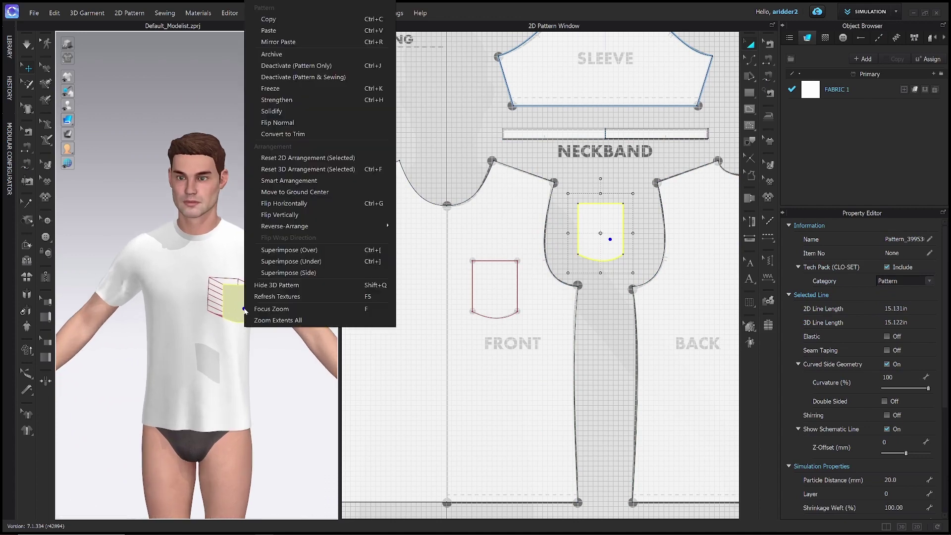
click(280, 251)
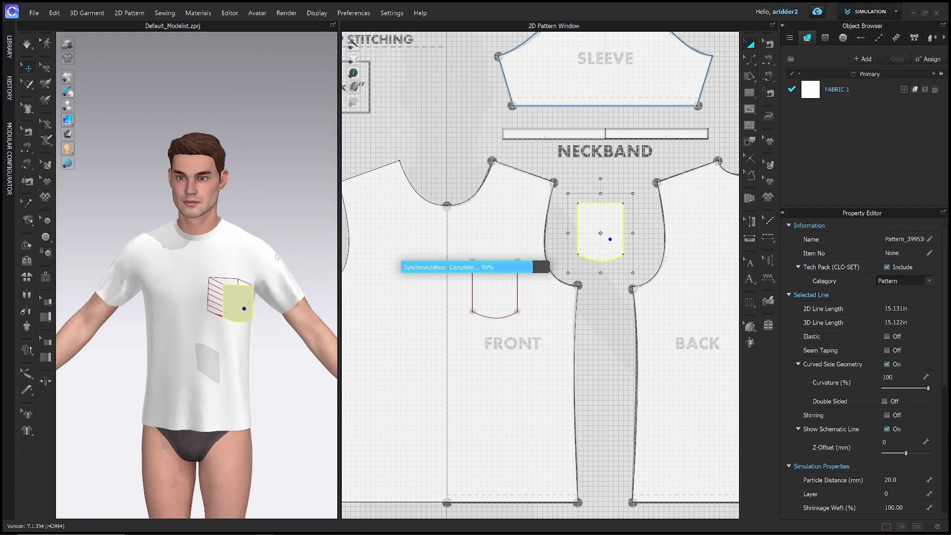
right_drag(282, 237, 293, 200)
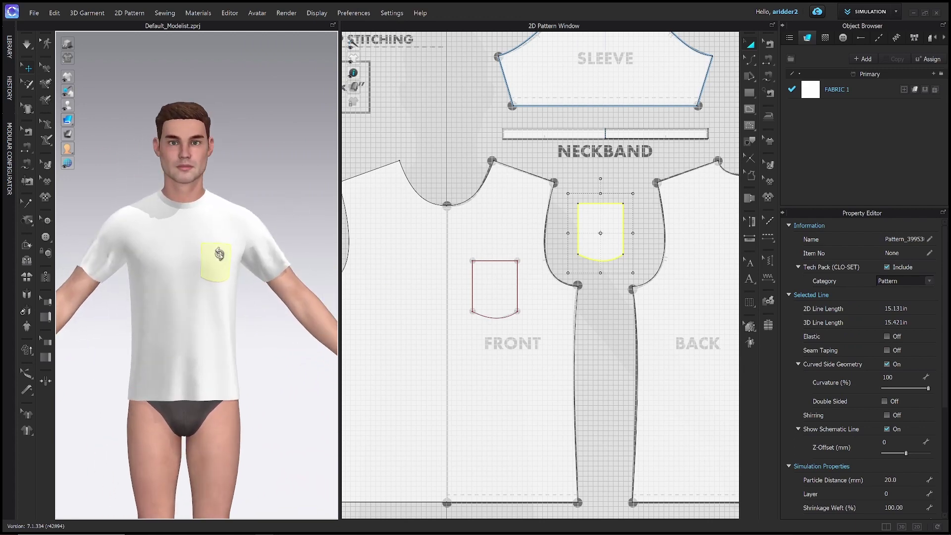
- Apply Superimpose (Under) to flatten the pocket, check it with the avatar hidden, then reselect it
right_click(219, 254)
click(257, 268)
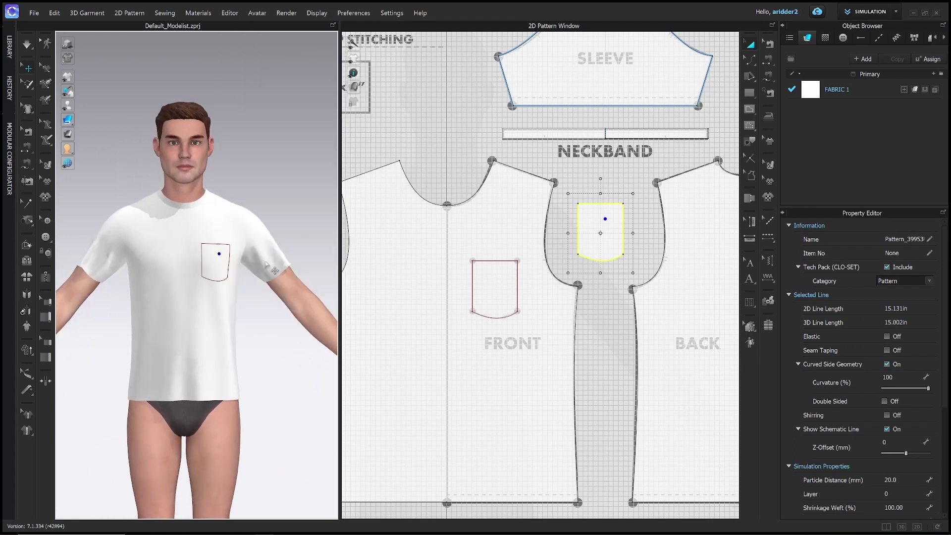
right_drag(272, 268, 139, 224)
key(shift+a)
click(309, 239)
key(2)
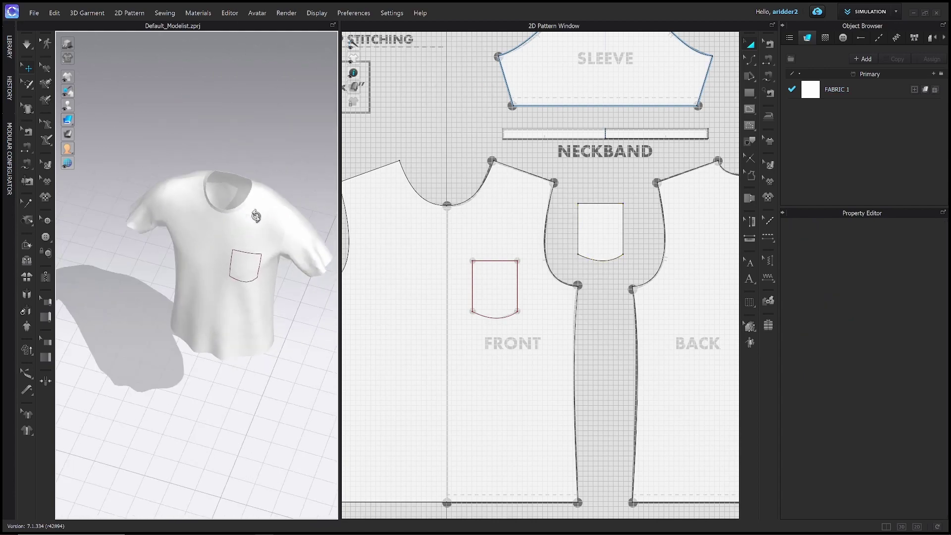
key(shift+a)
click(259, 243)
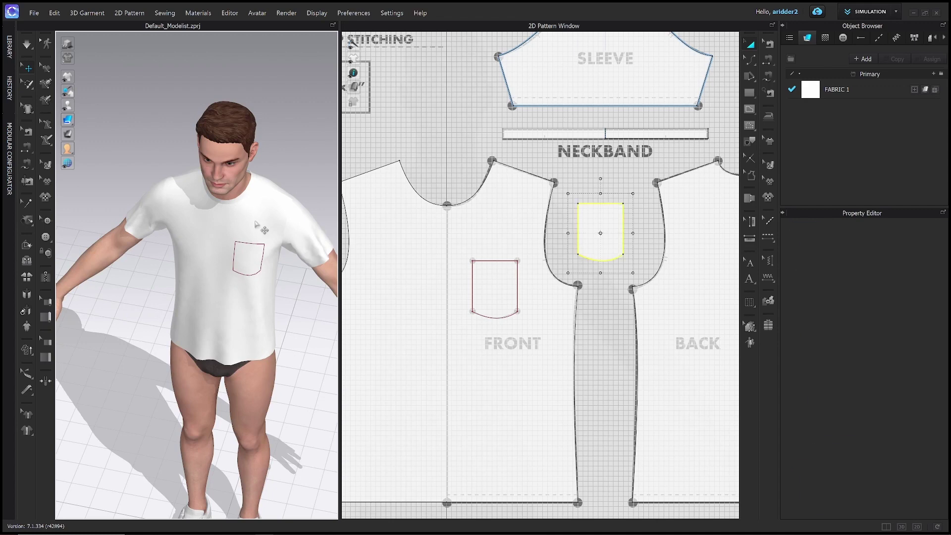
- Simulate so the pocket settles flat on the chest over its outline
key(space)
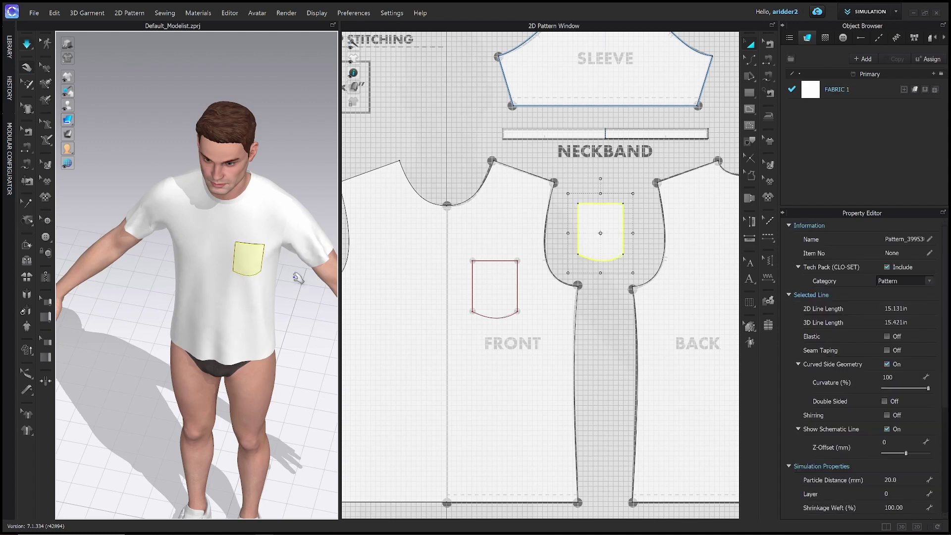
mouse_move(297, 278)
right_down()
mouse_move(308, 283)
mouse_move(296, 273)
right_up()
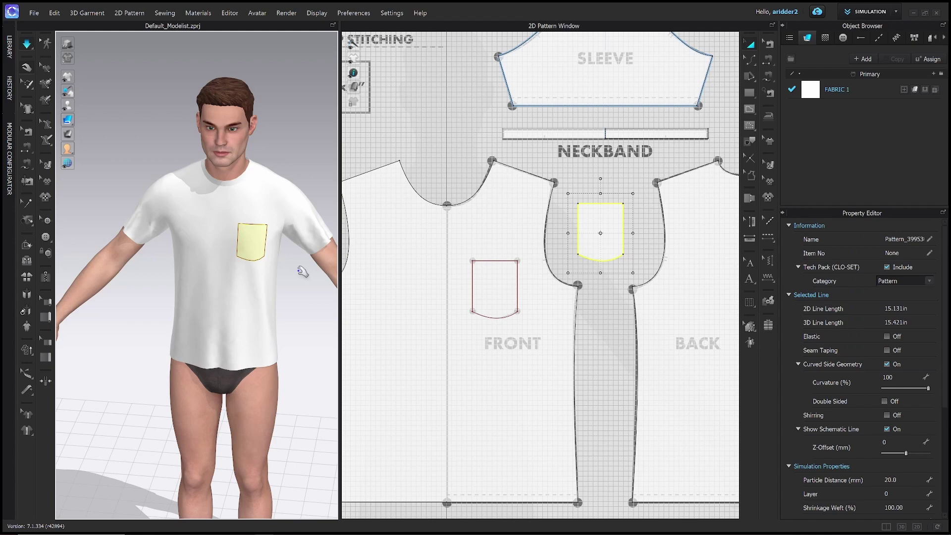
right_drag(488, 427, 517, 285)
scroll(511, 360, down, 5)
scroll(508, 327, up, 3)
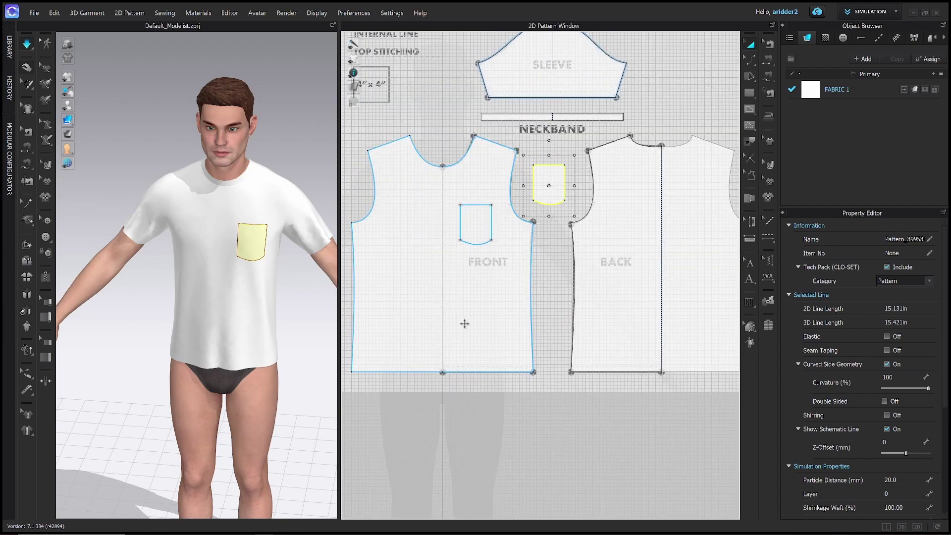
- Offset the front hem as an internal line at 0.5 in
key(z)
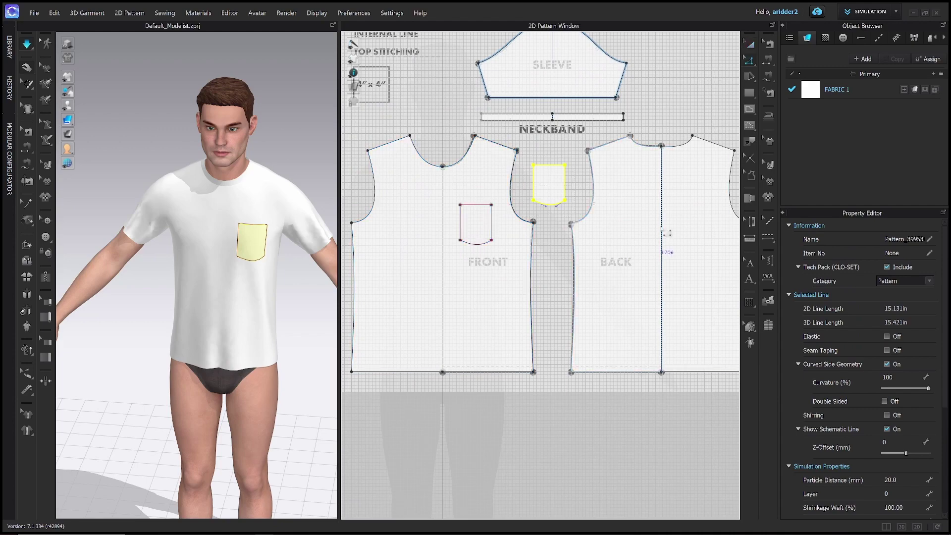
click(749, 61)
scroll(534, 346, up, 2)
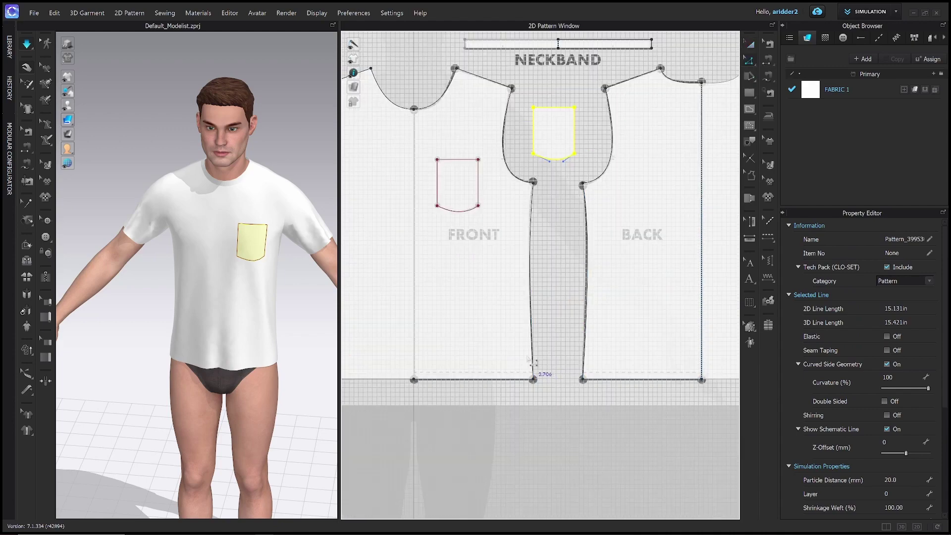
click(478, 382)
right_drag(411, 392, 489, 377)
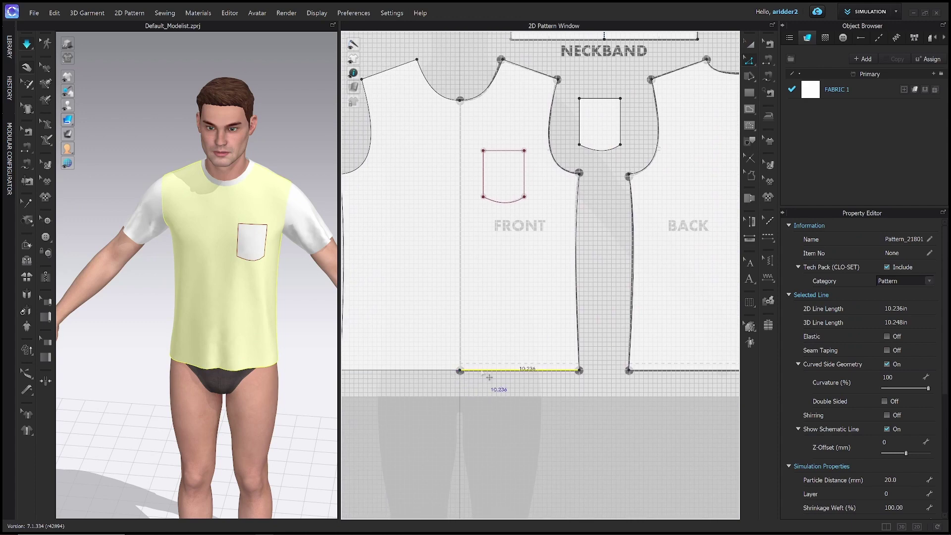
right_click(483, 372)
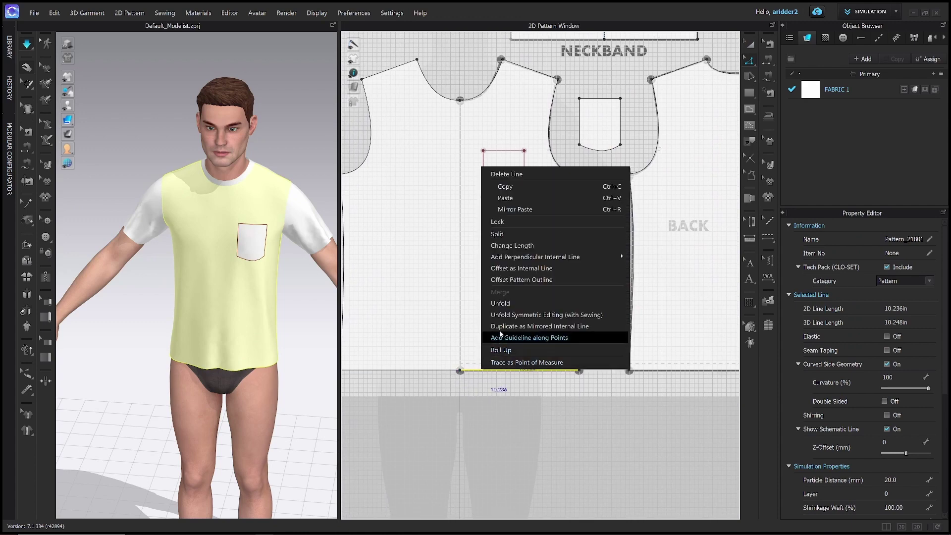
mouse_move(515, 258)
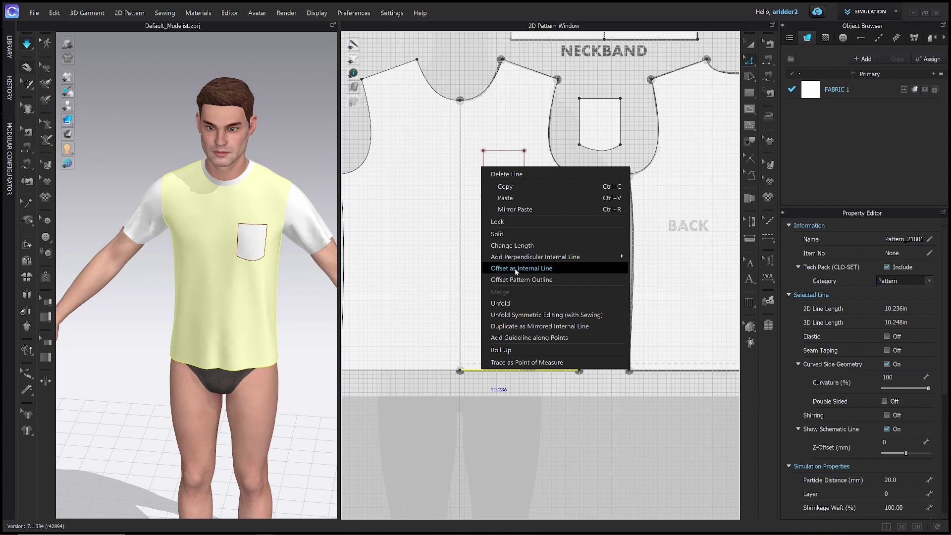
click(516, 268)
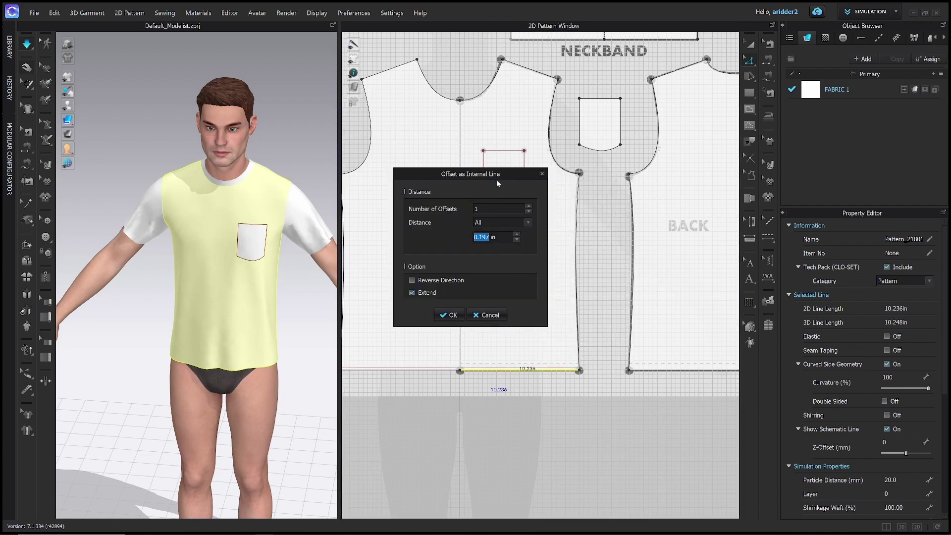
drag(498, 181, 458, 169)
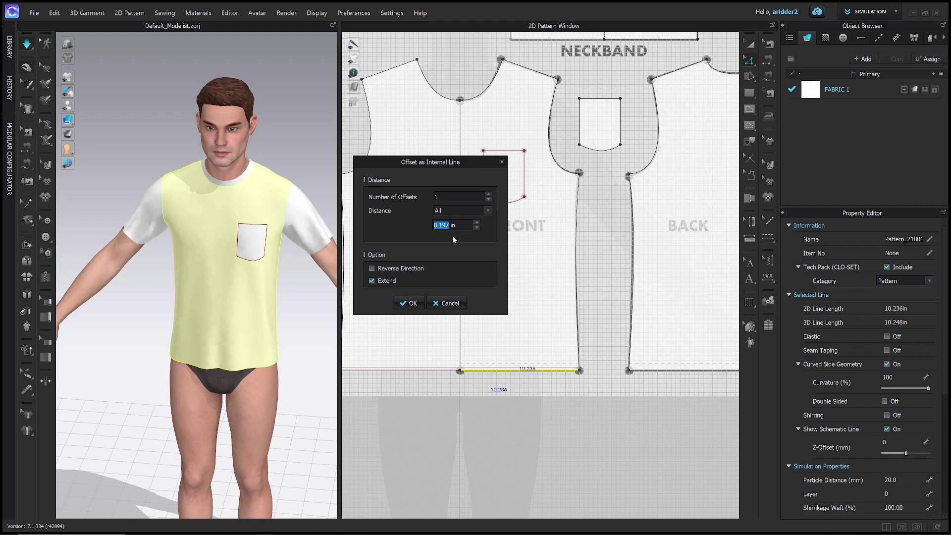
text(.5)
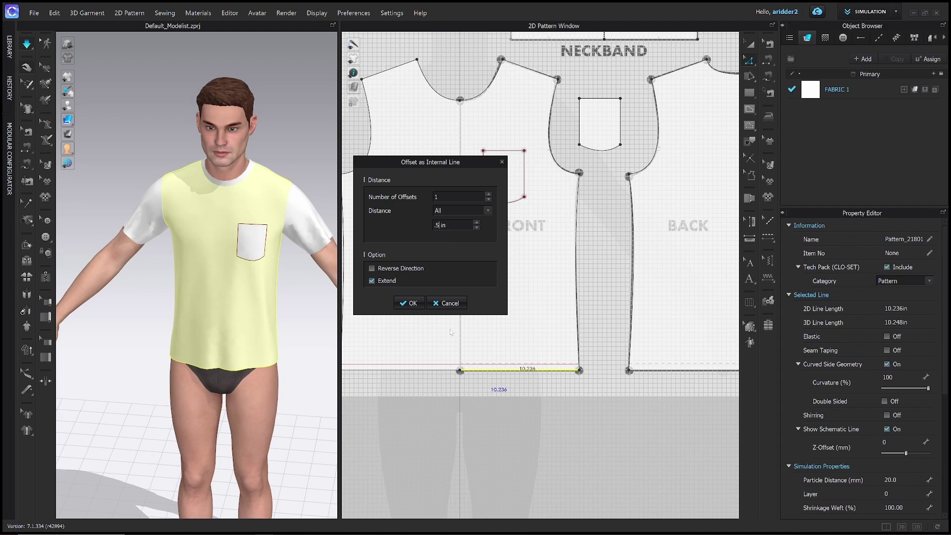
click(410, 304)
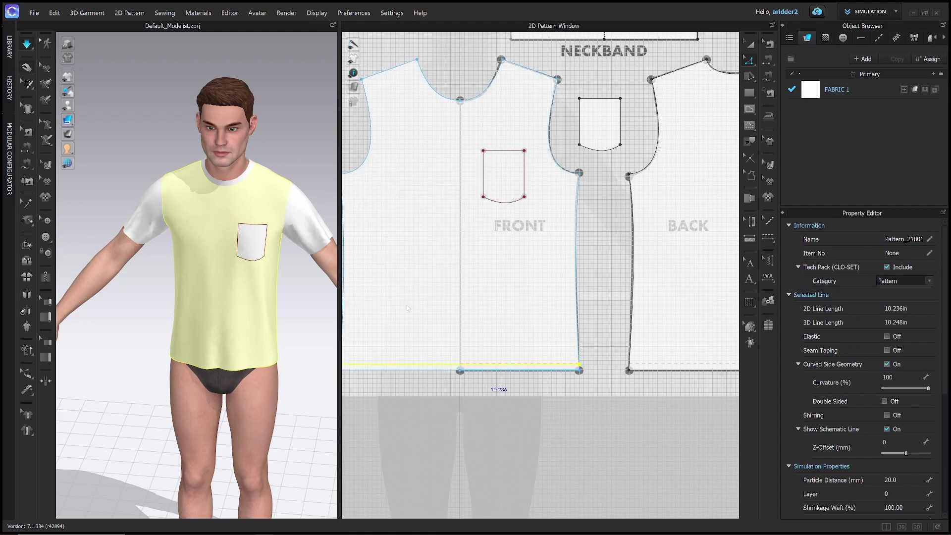
- Offset the back hem as an internal line at 0.5 in
scroll(575, 350, down, 5)
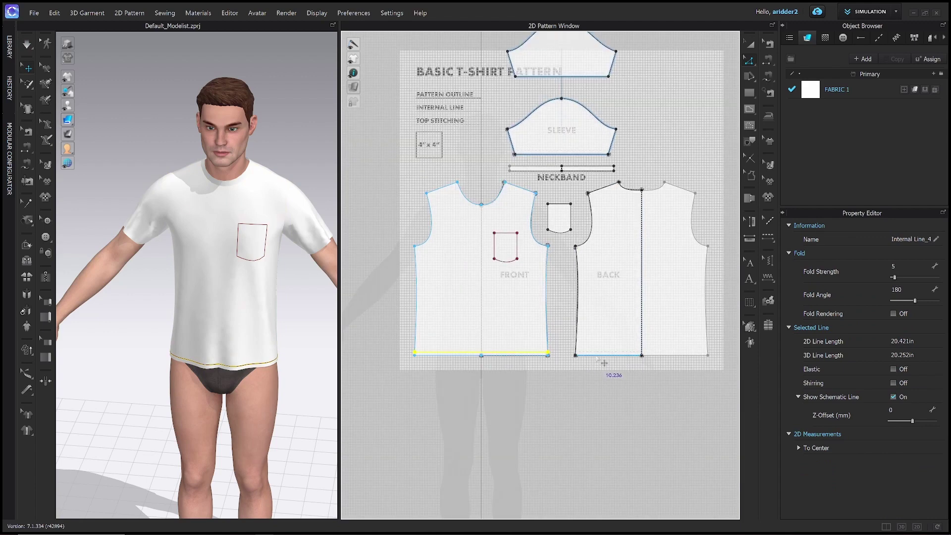
right_click(597, 355)
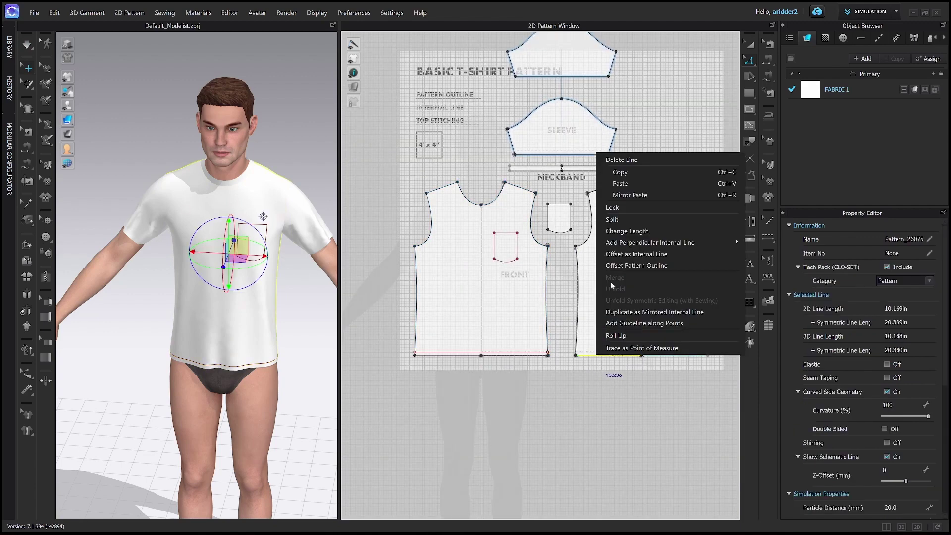
click(618, 253)
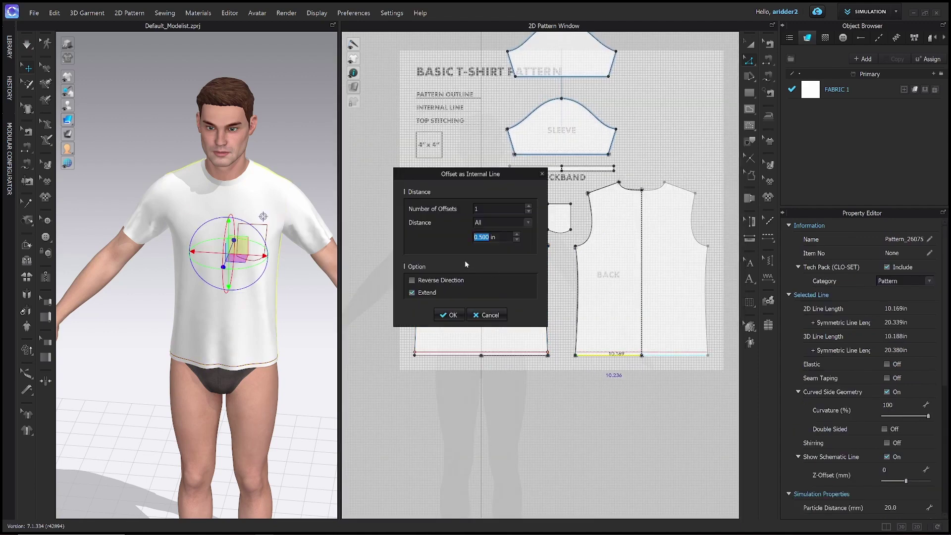
click(452, 315)
scroll(539, 233, up, 5)
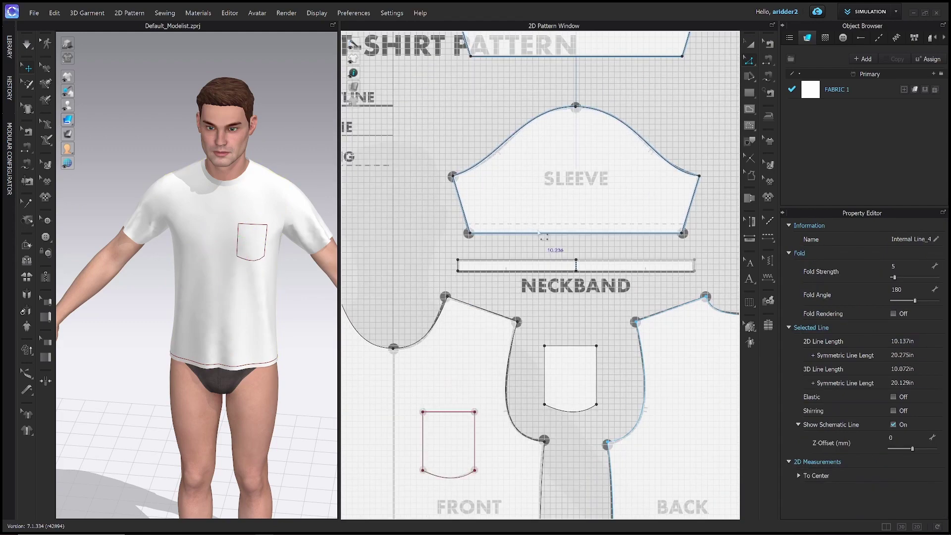
- Offset the sleeve hem as an internal line at 0.5 in
click(539, 233)
right_click(539, 233)
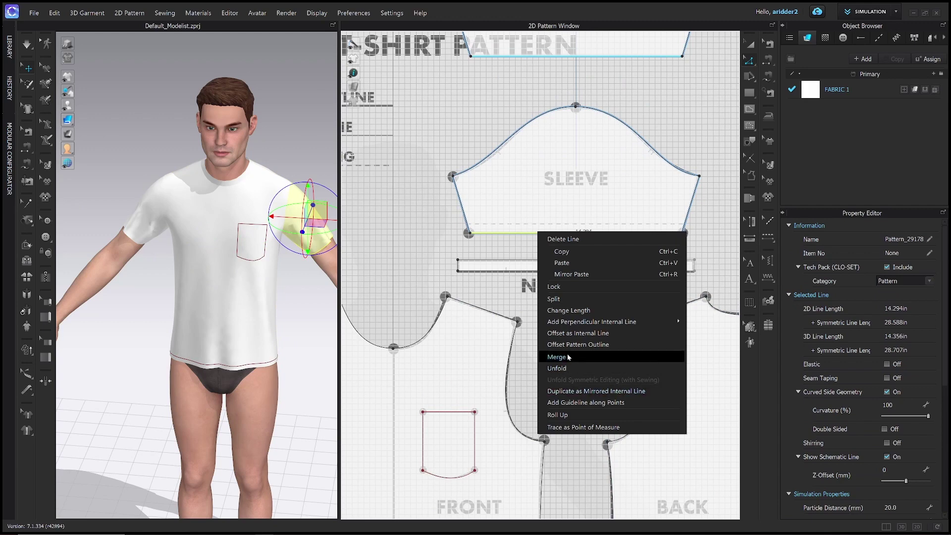
click(575, 333)
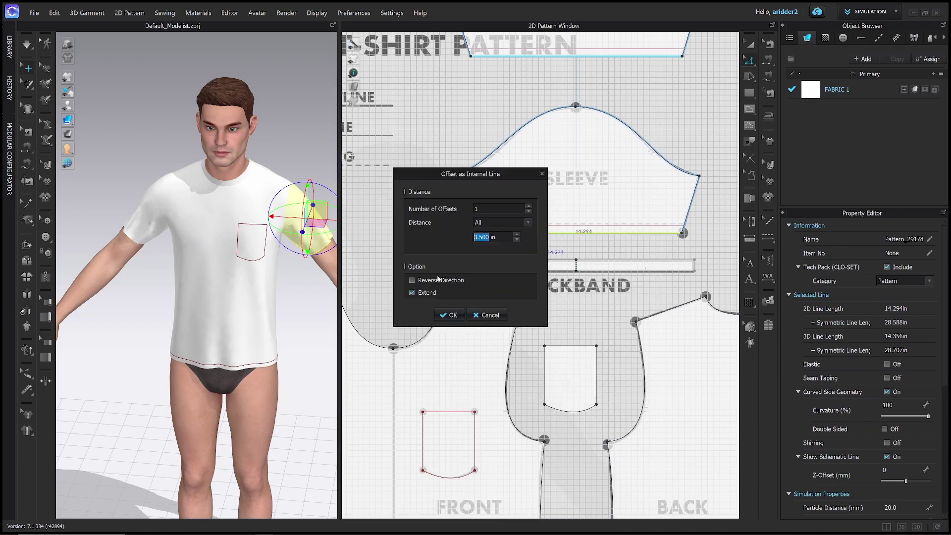
click(449, 315)
scroll(518, 342, down, 5)
right_drag(518, 342, 522, 287)
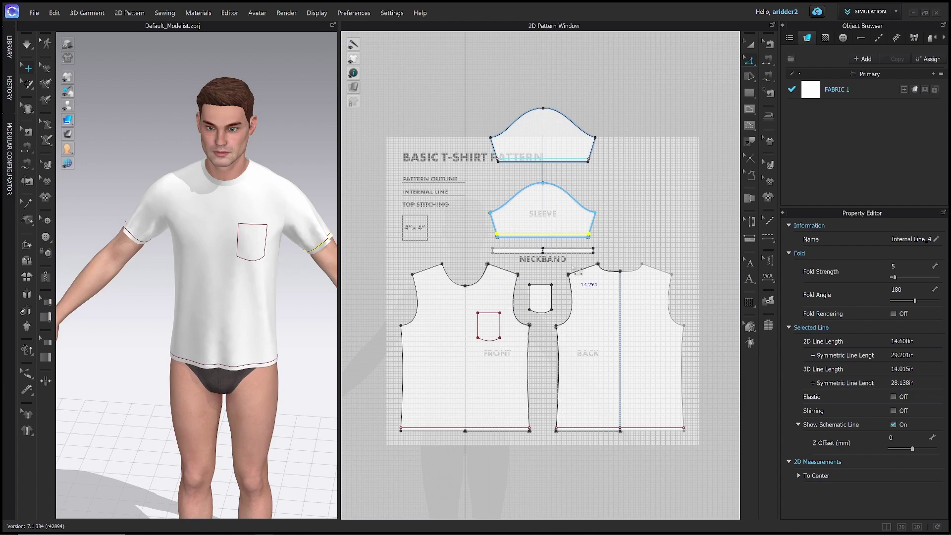
- Add segment topstitching to the sleeve hem, front bottom hem and back bottom hem lines
click(767, 238)
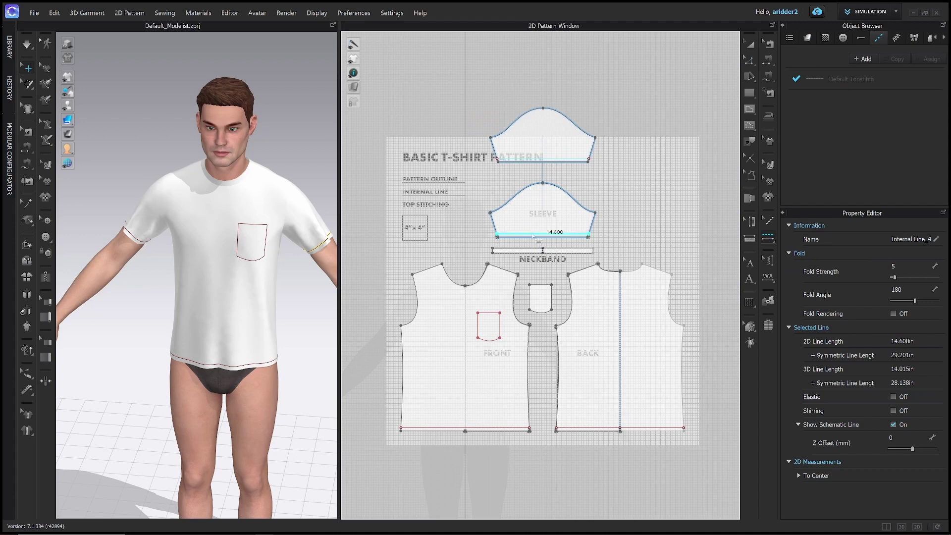
click(534, 235)
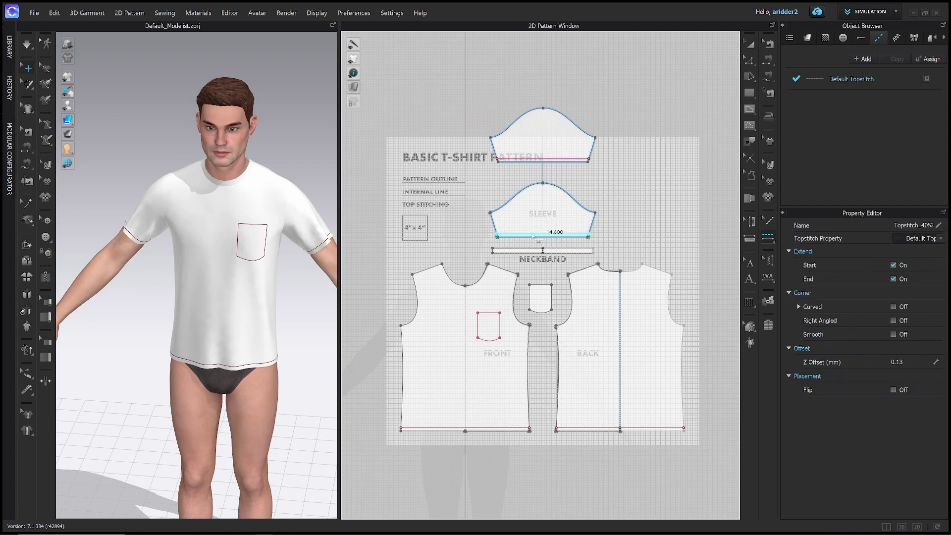
scroll(218, 188, up, 6)
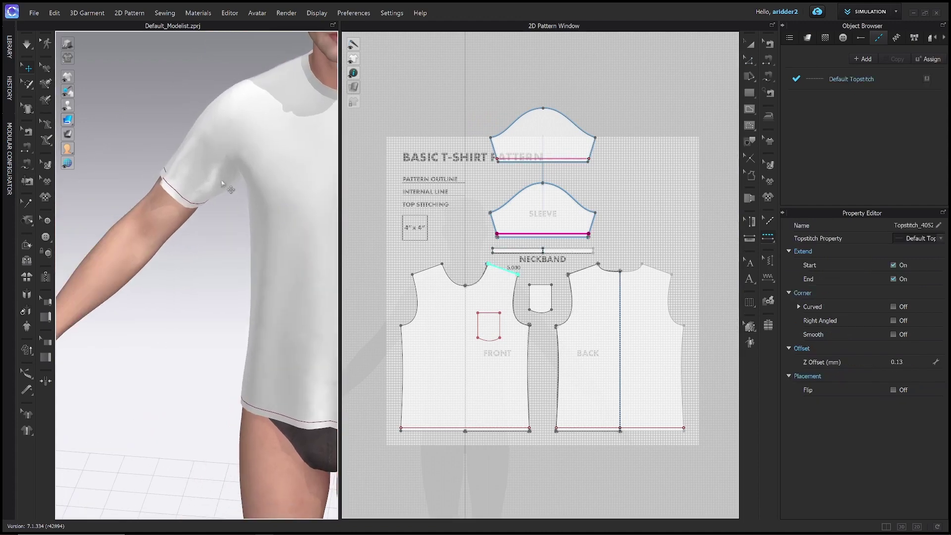
scroll(222, 183, up, 5)
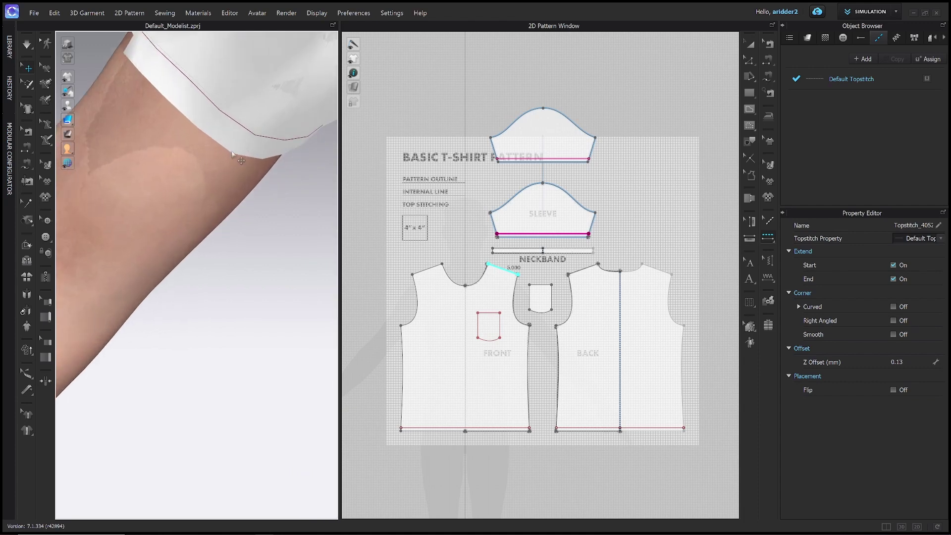
scroll(226, 113, up, 1)
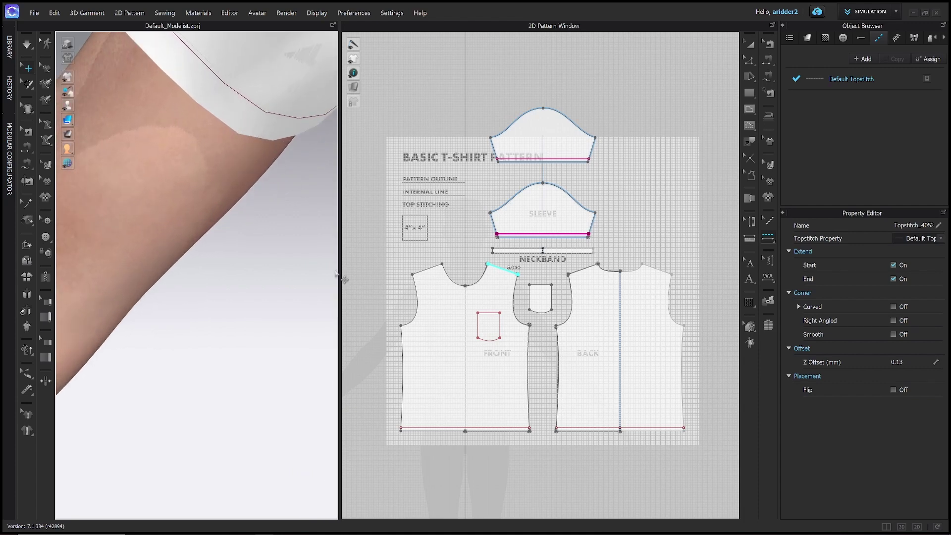
click(505, 429)
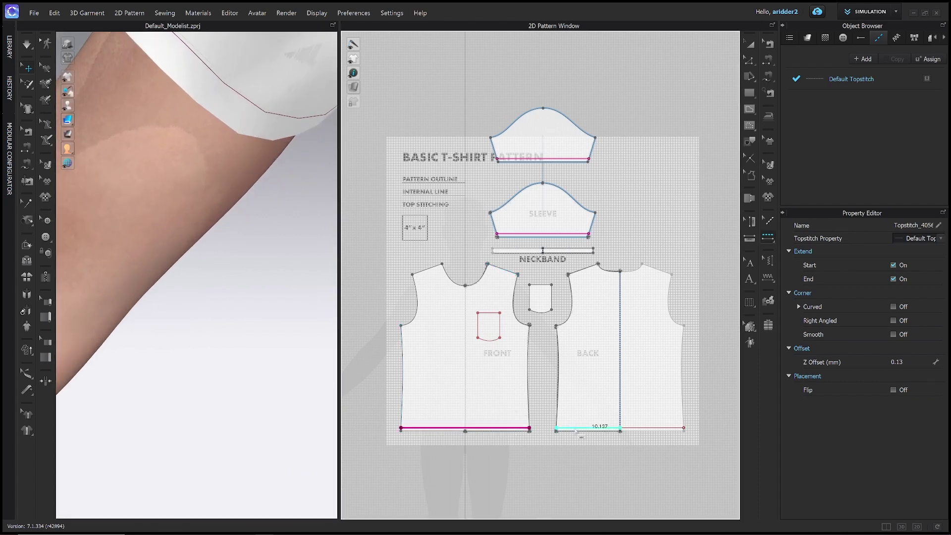
click(577, 429)
scroll(250, 317, down, 6)
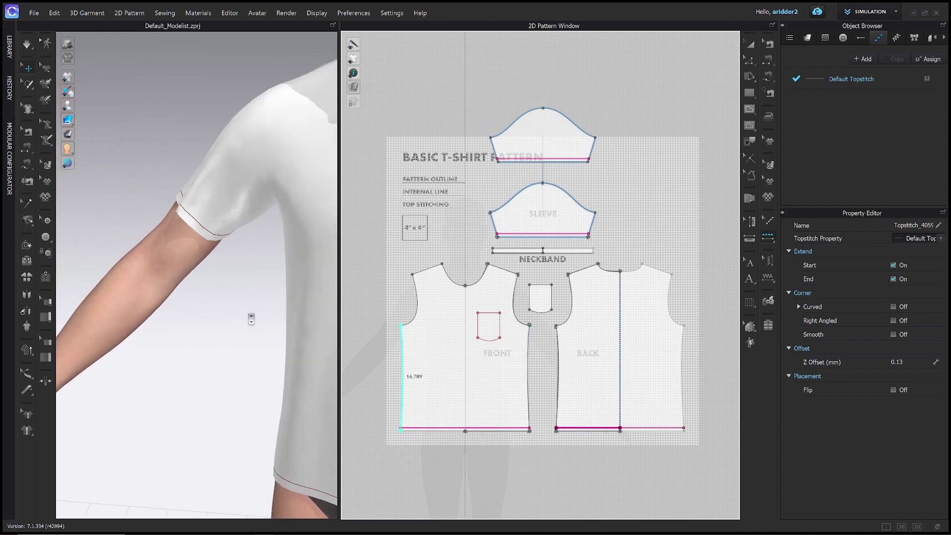
middle_drag(283, 325, 197, 299)
scroll(218, 263, down, 3)
scroll(212, 285, down, 1)
right_drag(160, 300, 158, 282)
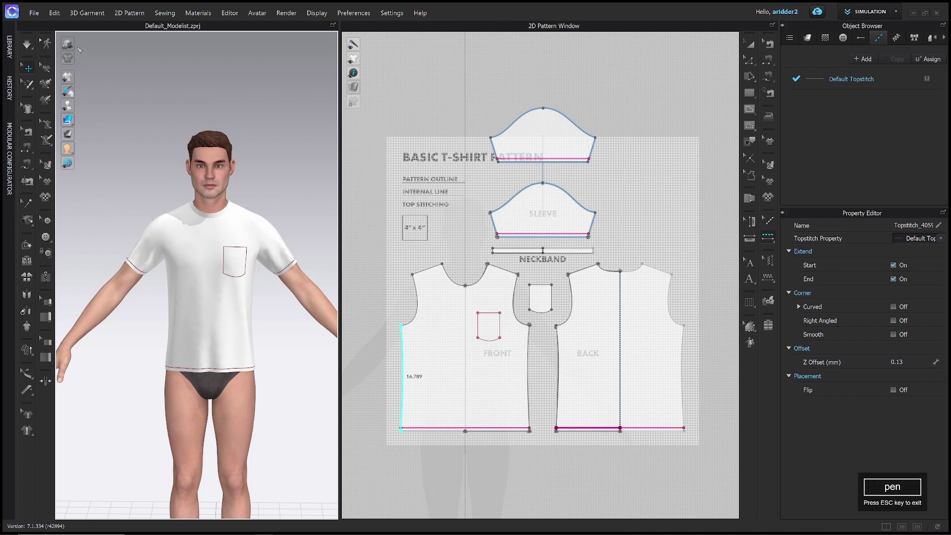
- Turn on Schematic Render and orbit the avatar to check the outlines from back and front
drag(77, 48, 66, 49)
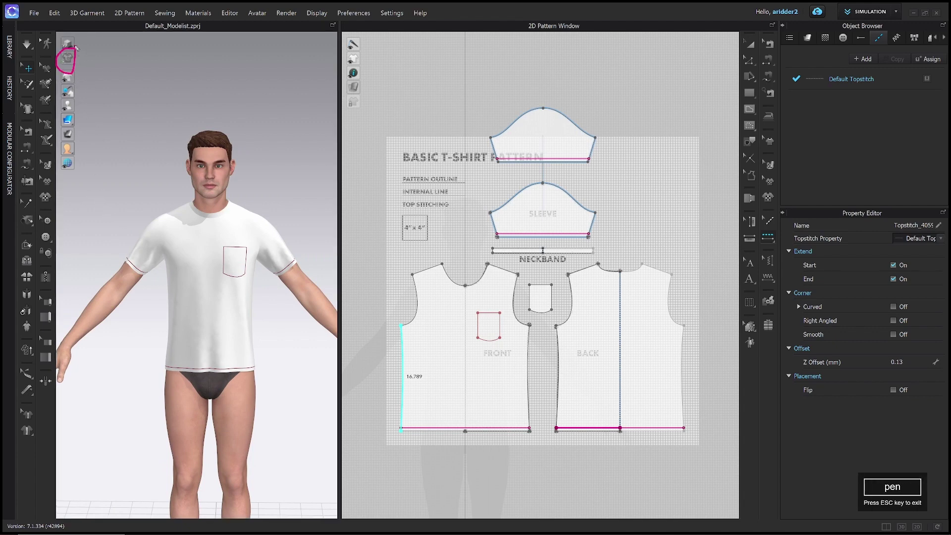
key(Escape)
click(68, 58)
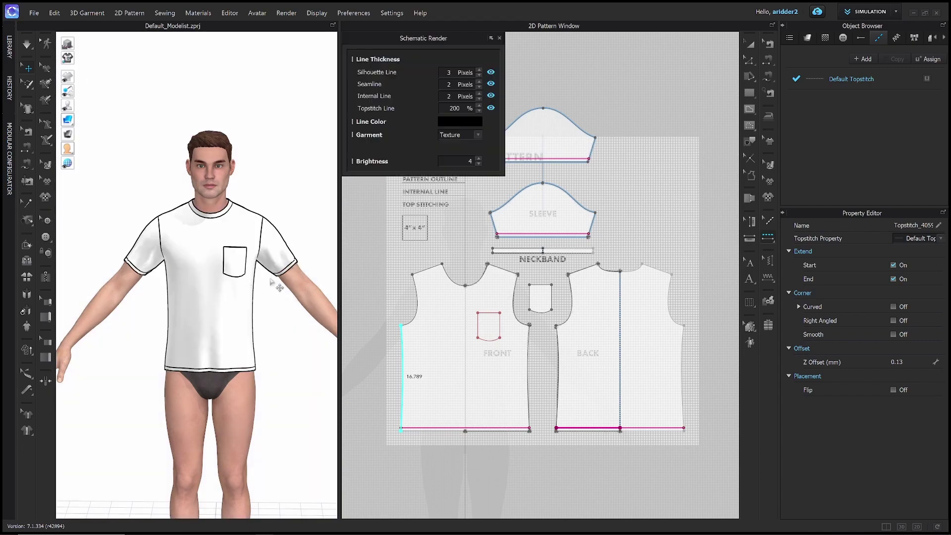
right_drag(271, 281, 113, 245)
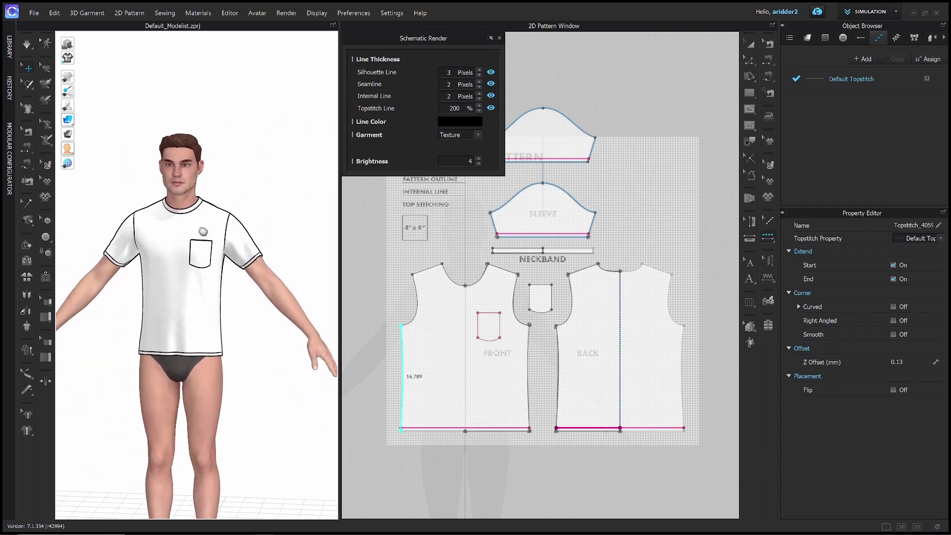
right_drag(203, 232, 274, 221)
middle_drag(274, 221, 253, 265)
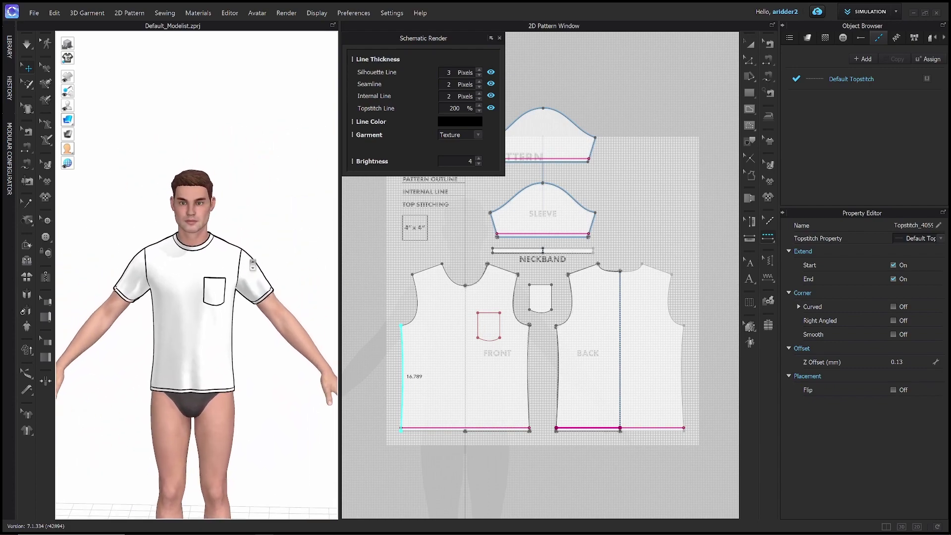
mouse_move(253, 265)
right_down()
mouse_move(250, 246)
mouse_move(253, 257)
right_up()
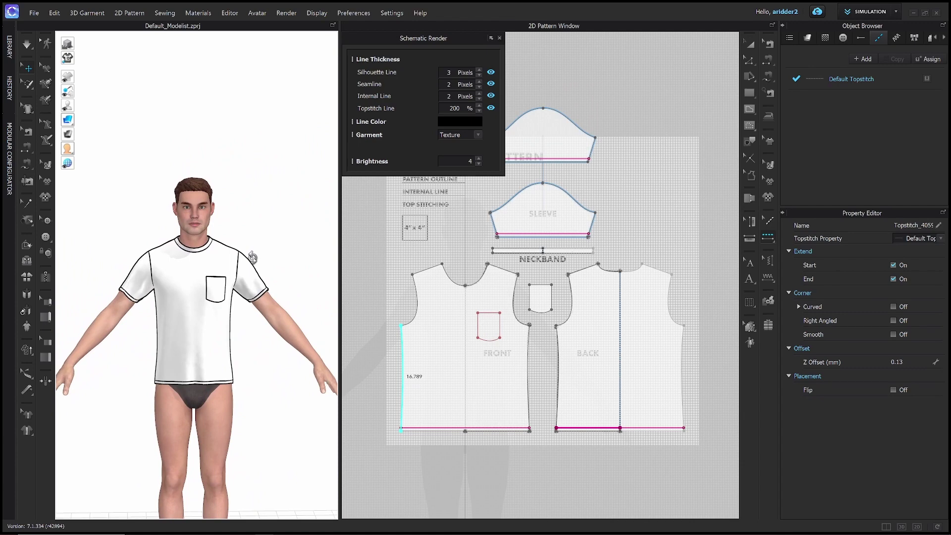